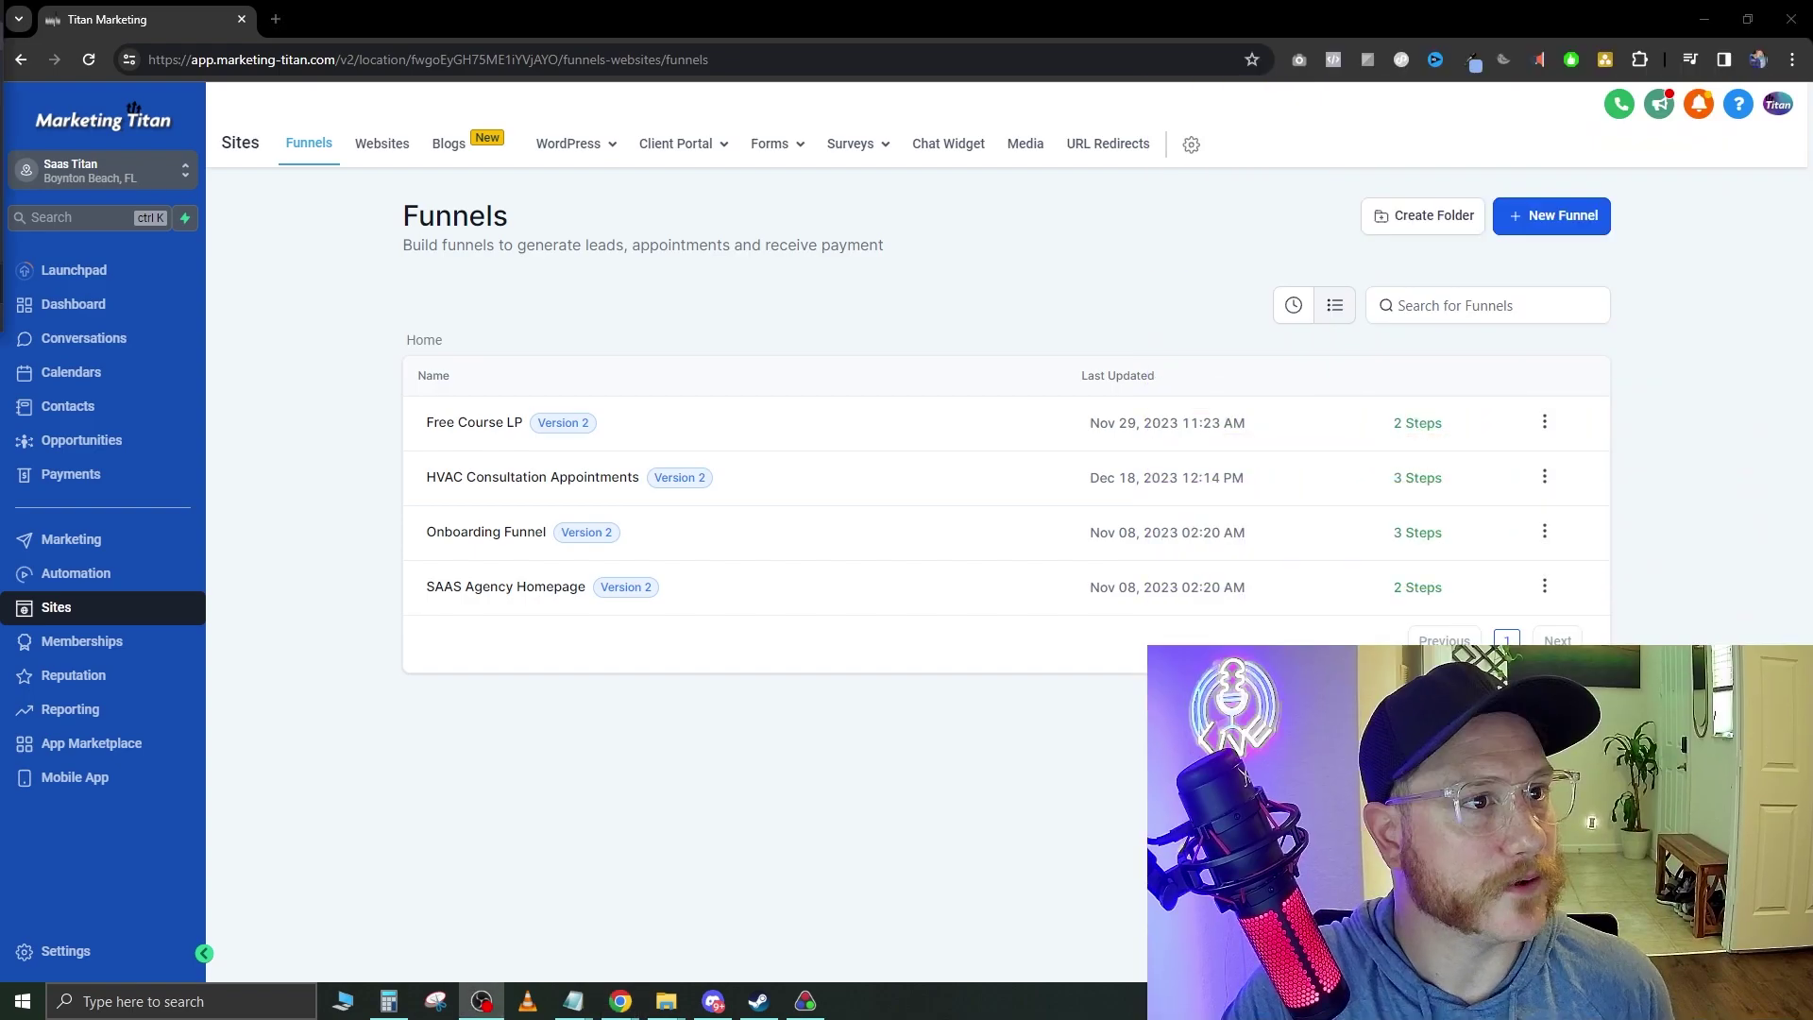
Start a new funnel from templates and open the template library.
left_click(1579, 217)
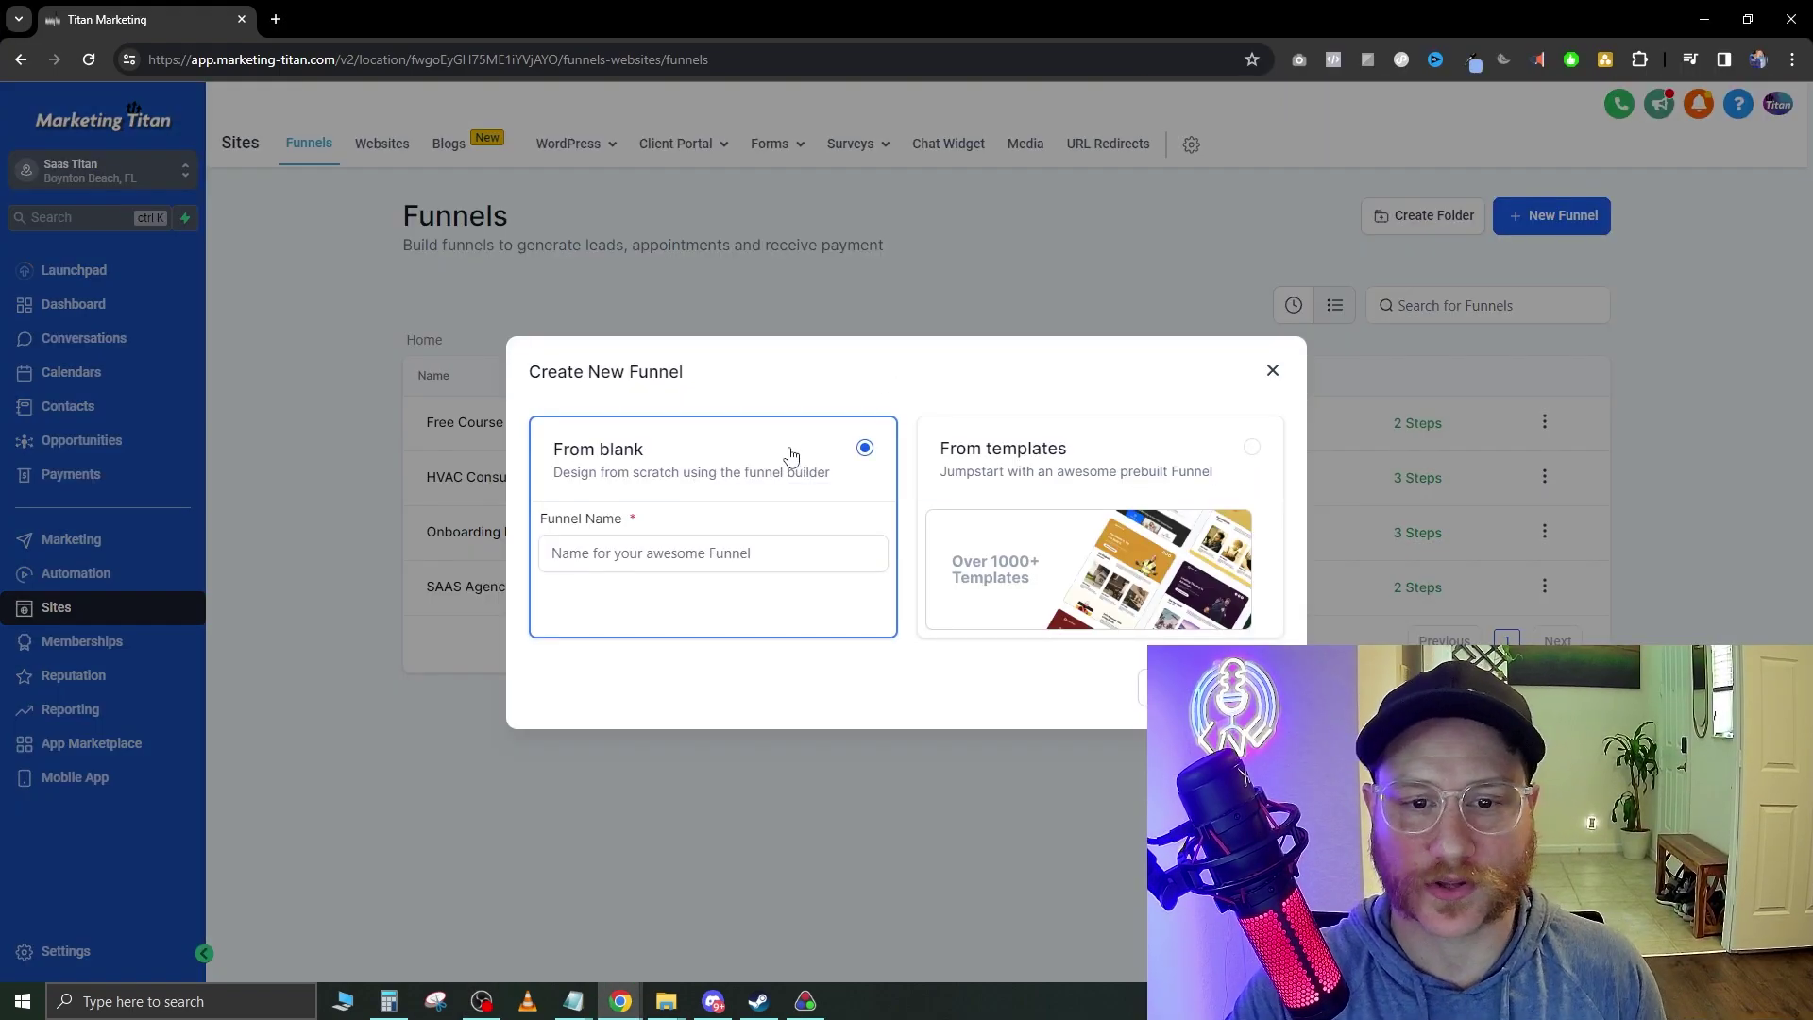
left_click(1109, 474)
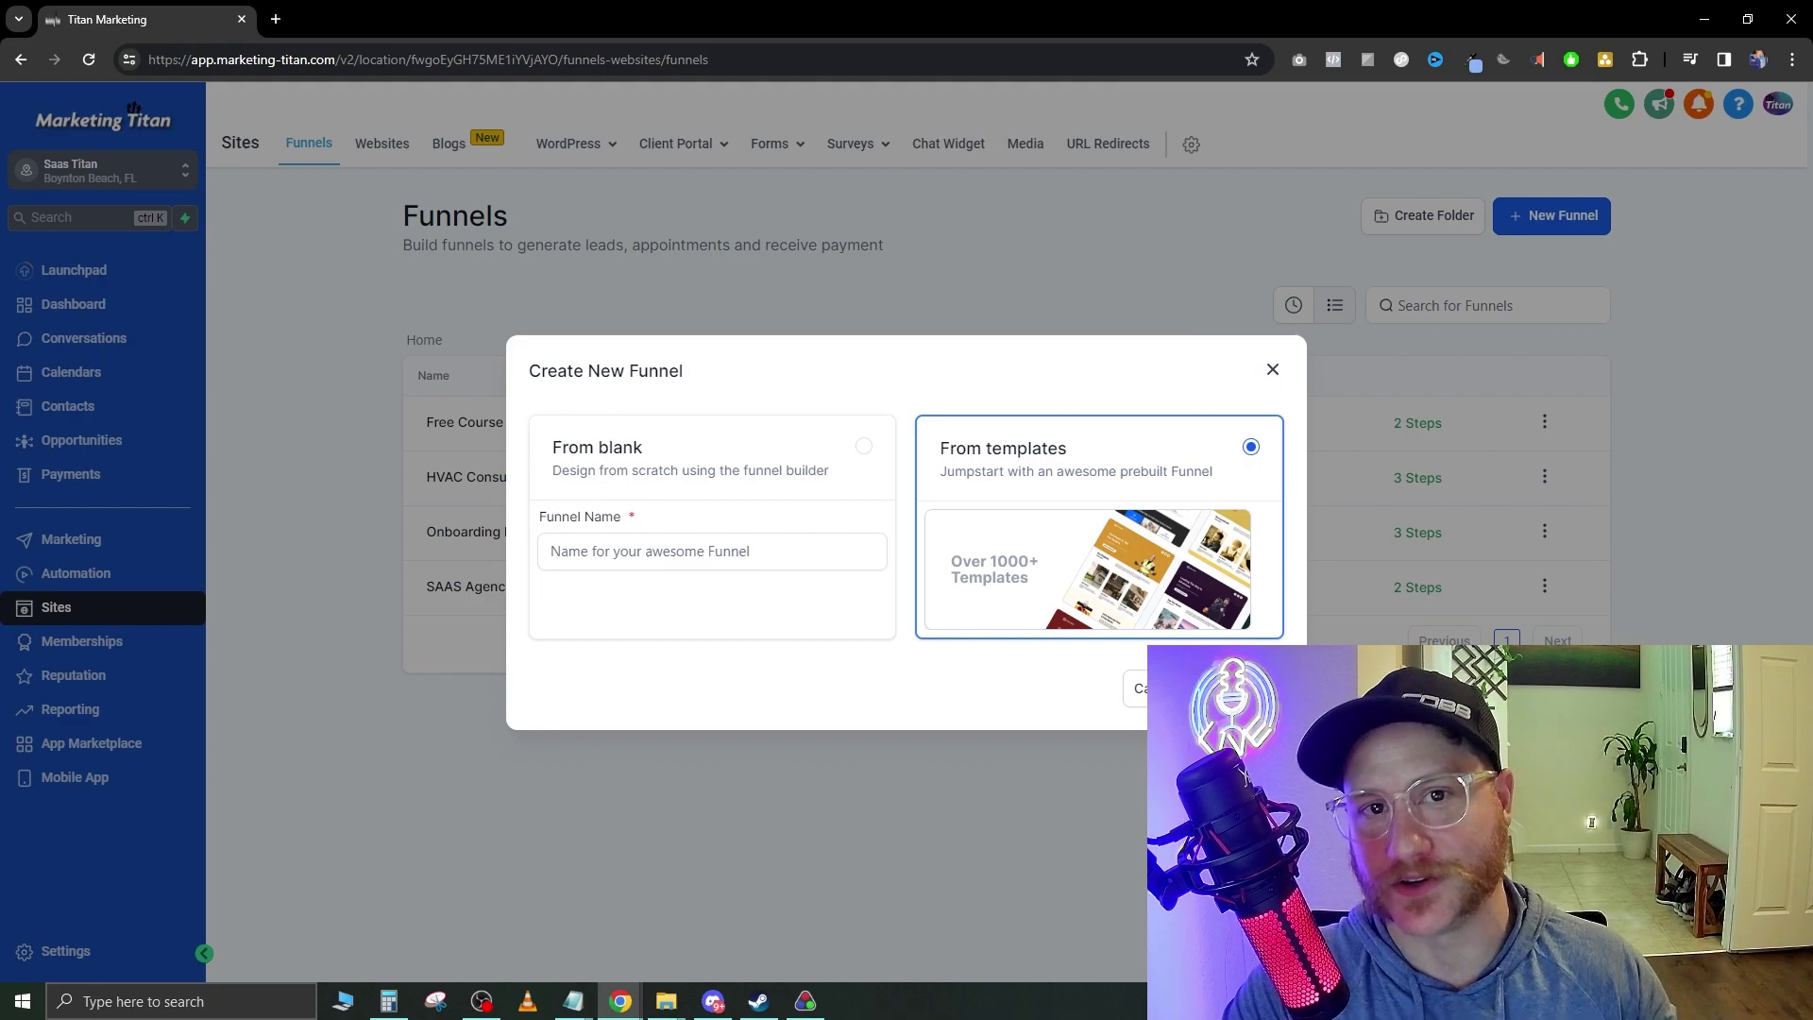
left_click(1218, 688)
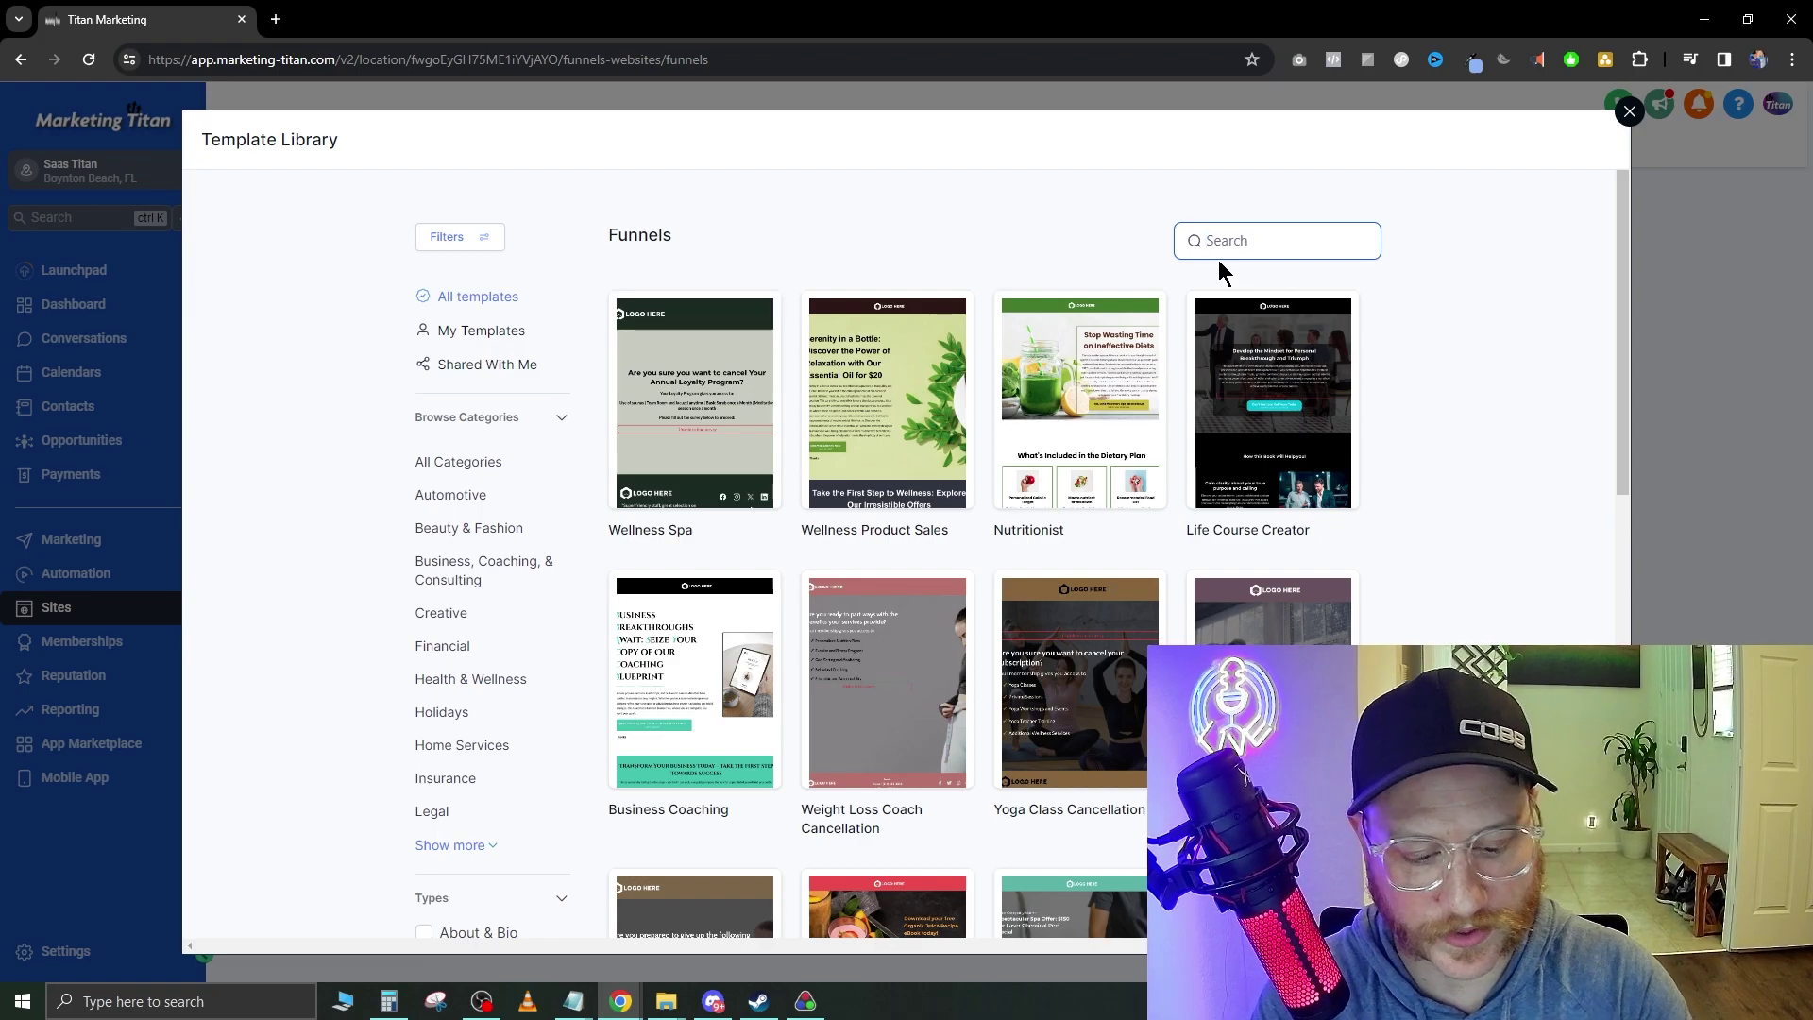
Search the template library for real estate and open the teal "The Better Way to Sell Real Estate" funnel template.
type("realestate")
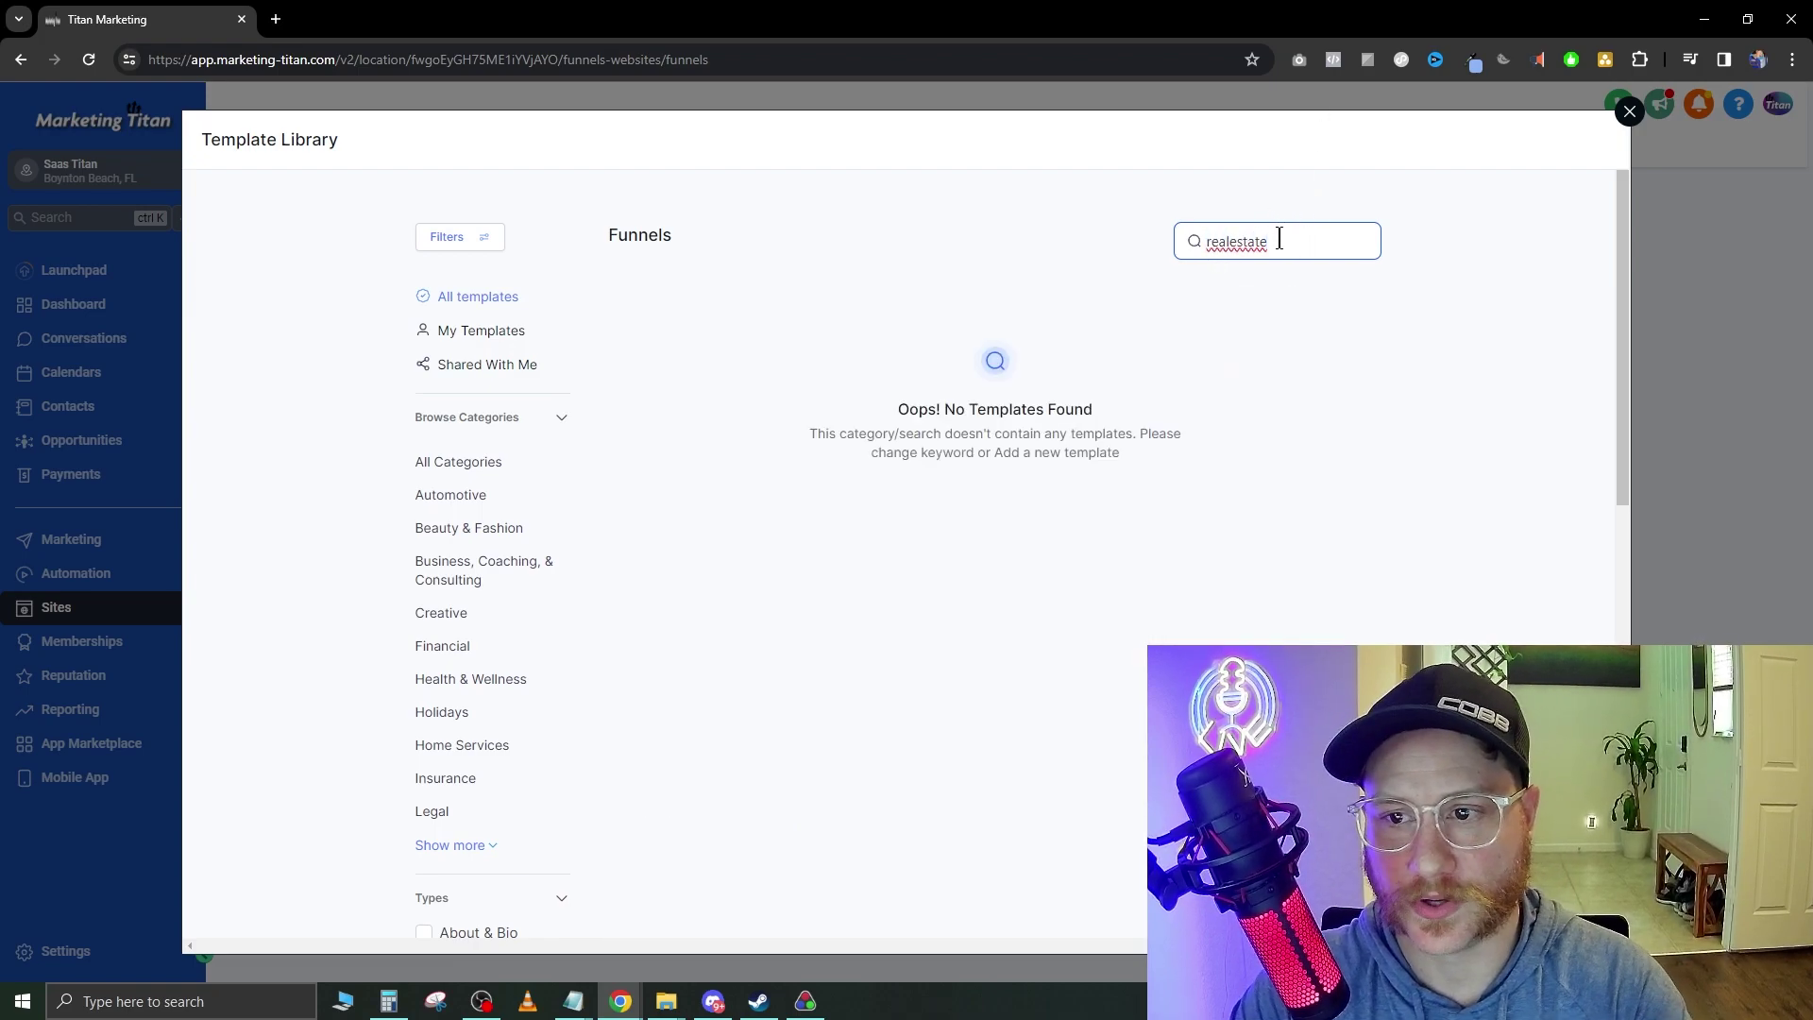
left_click(1231, 240)
scroll(1086, 472, "down", 5)
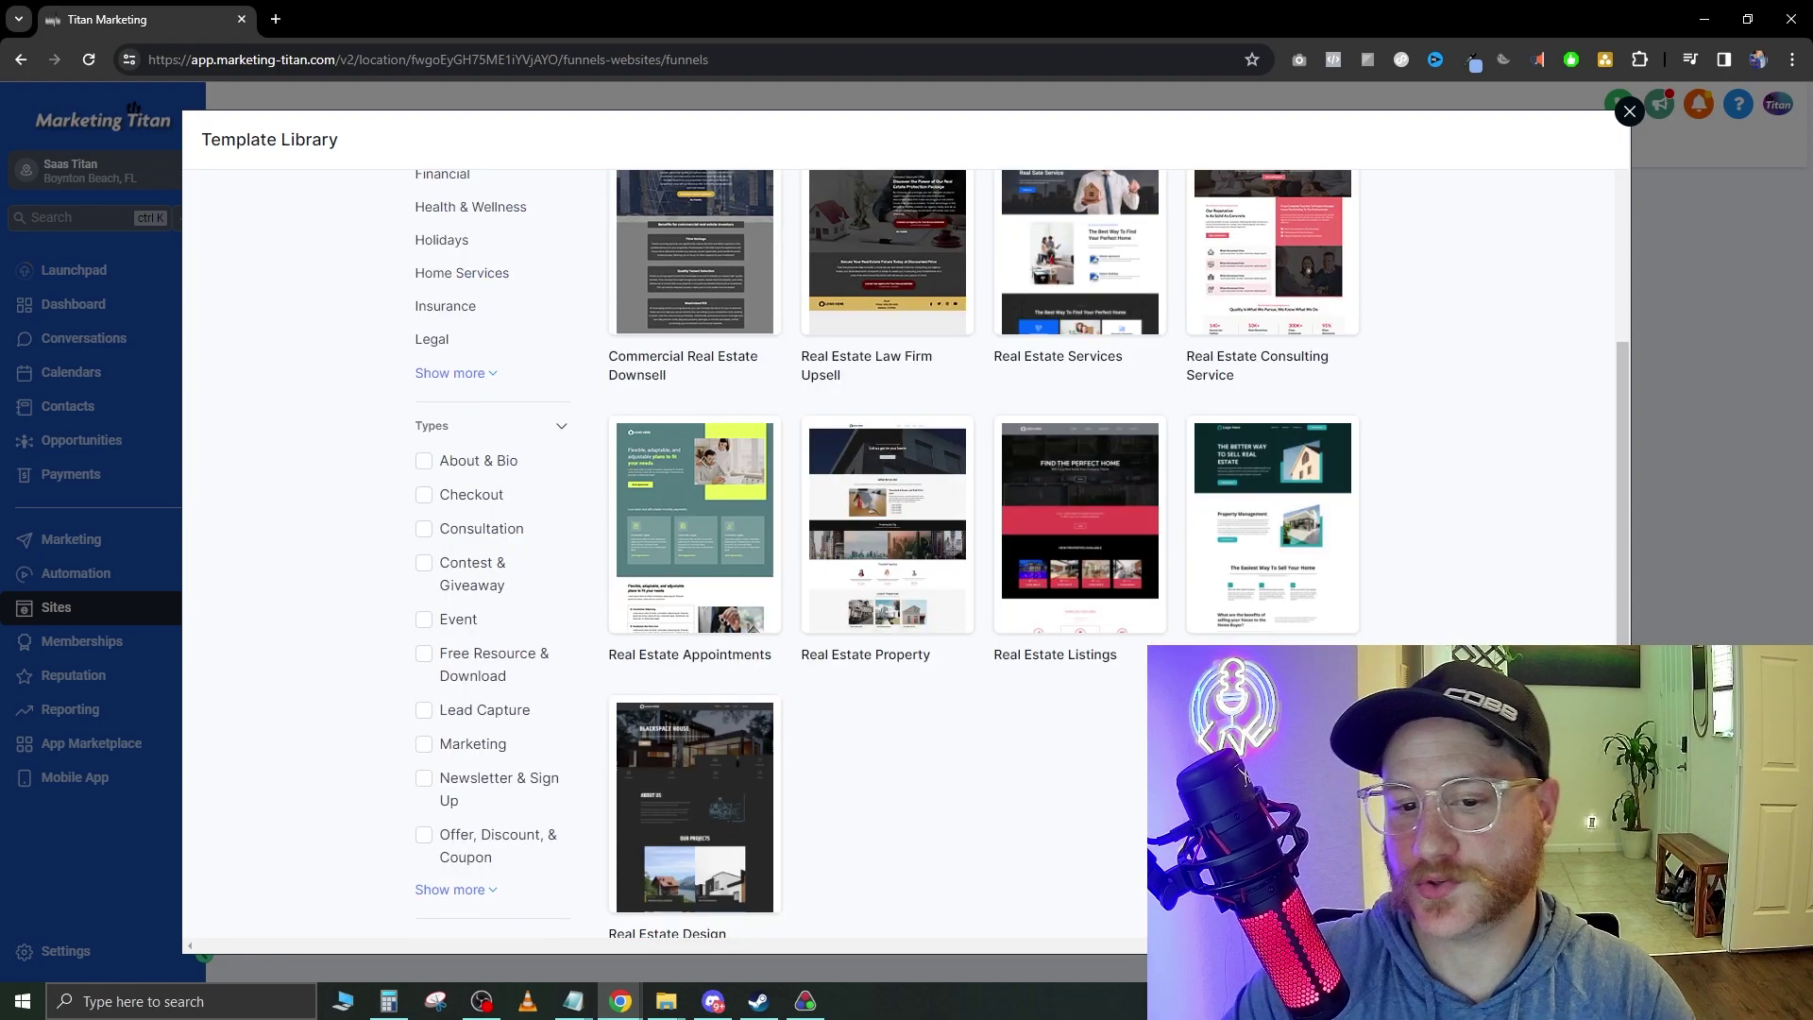
left_click(1336, 447)
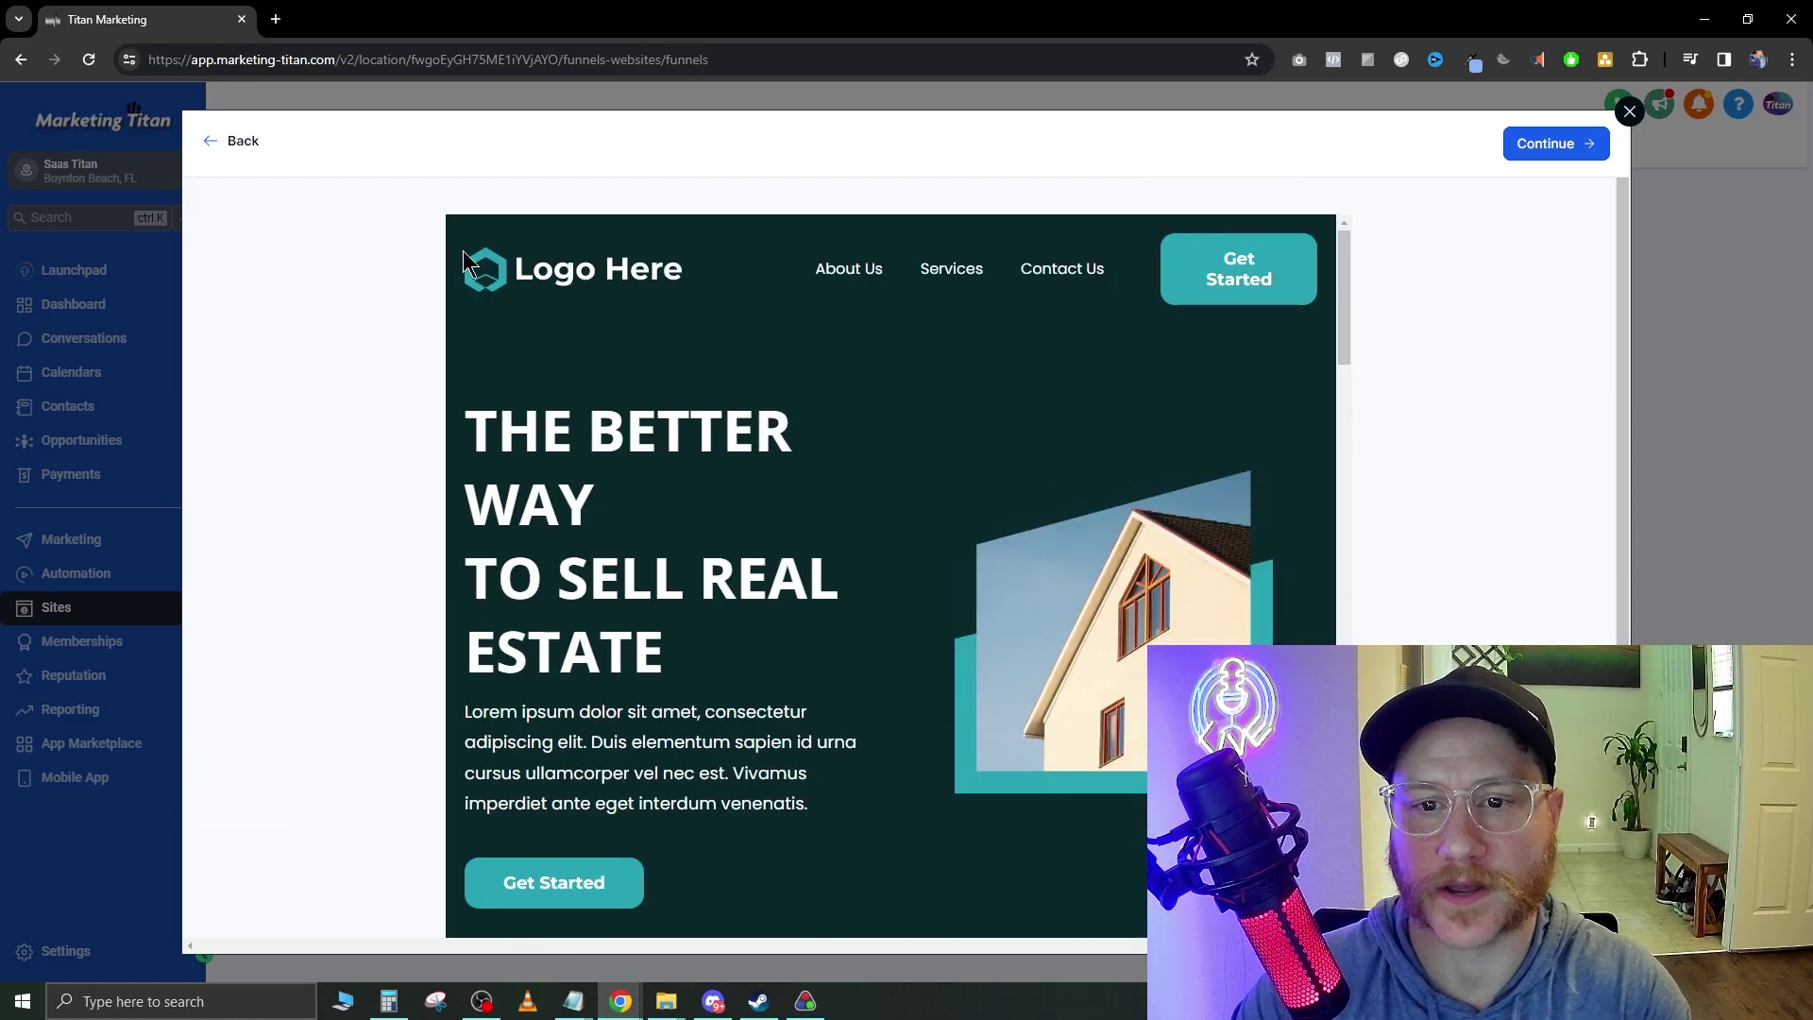
Look over the template's landing page down to the footer and continue with it to create the Sell Real Estate funnel.
scroll(890, 380, "down", 12)
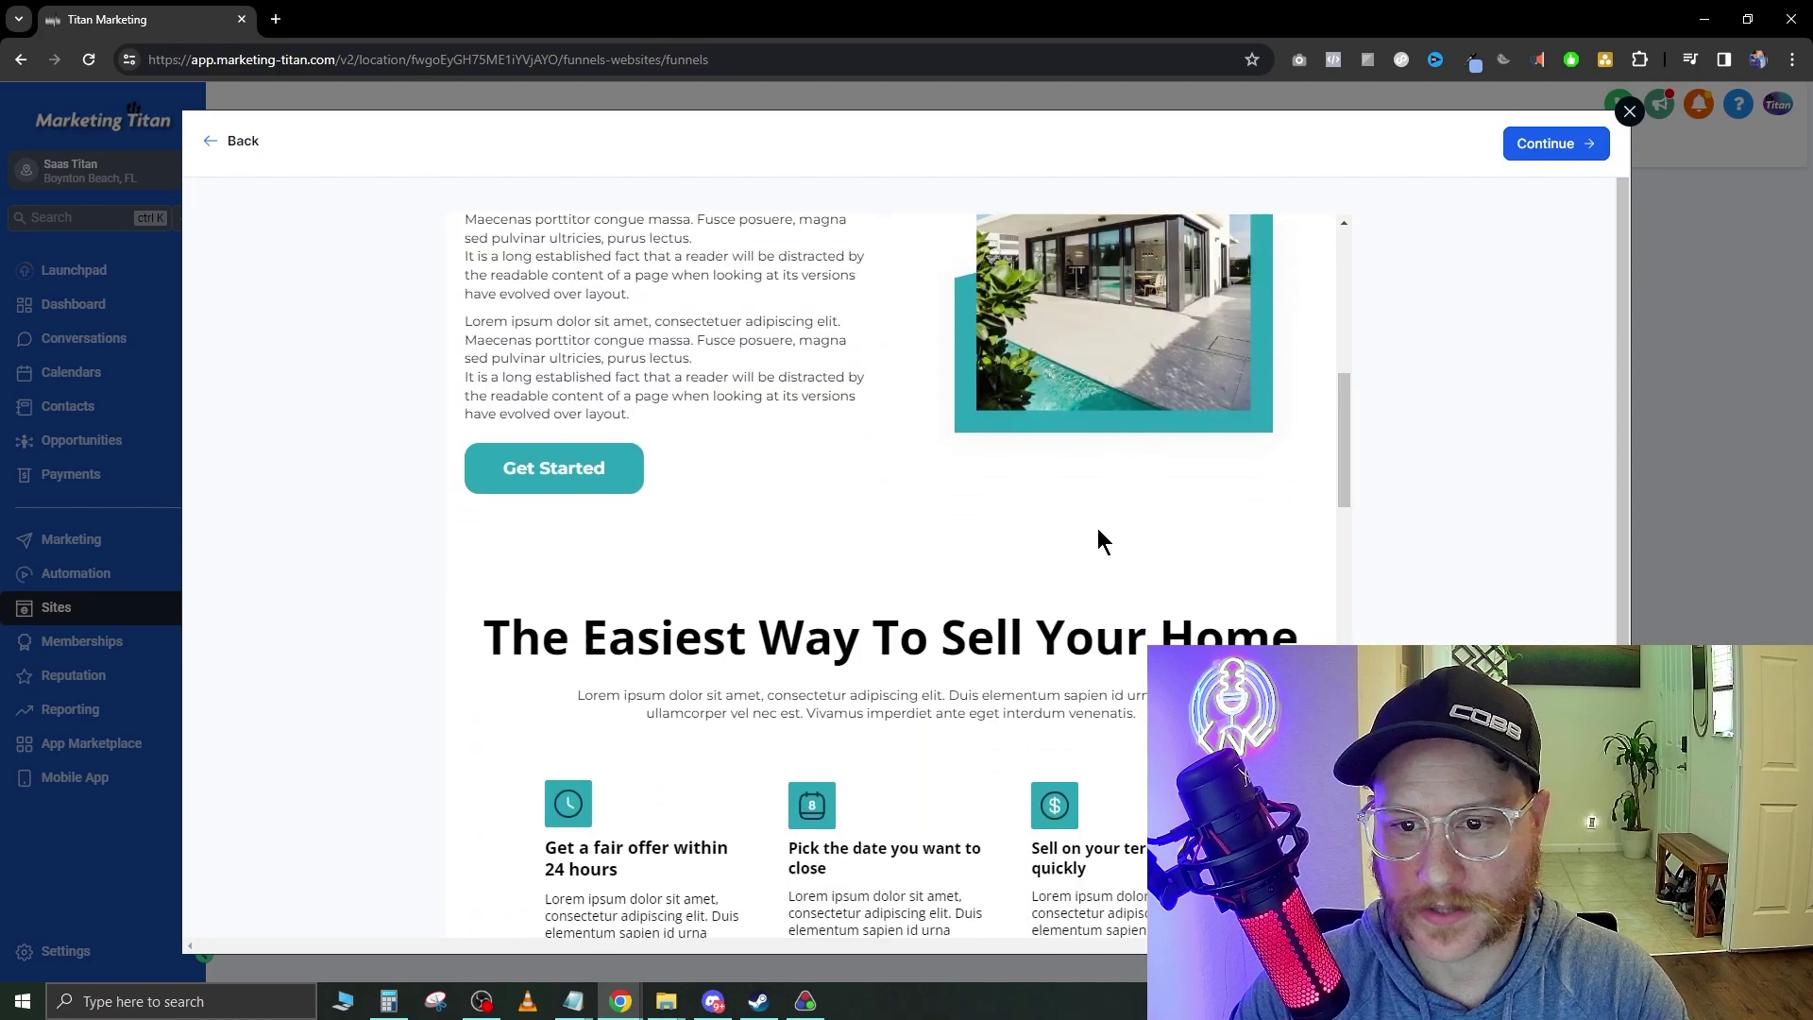
scroll(591, 553, "down", 2)
scroll(803, 595, "down", 20)
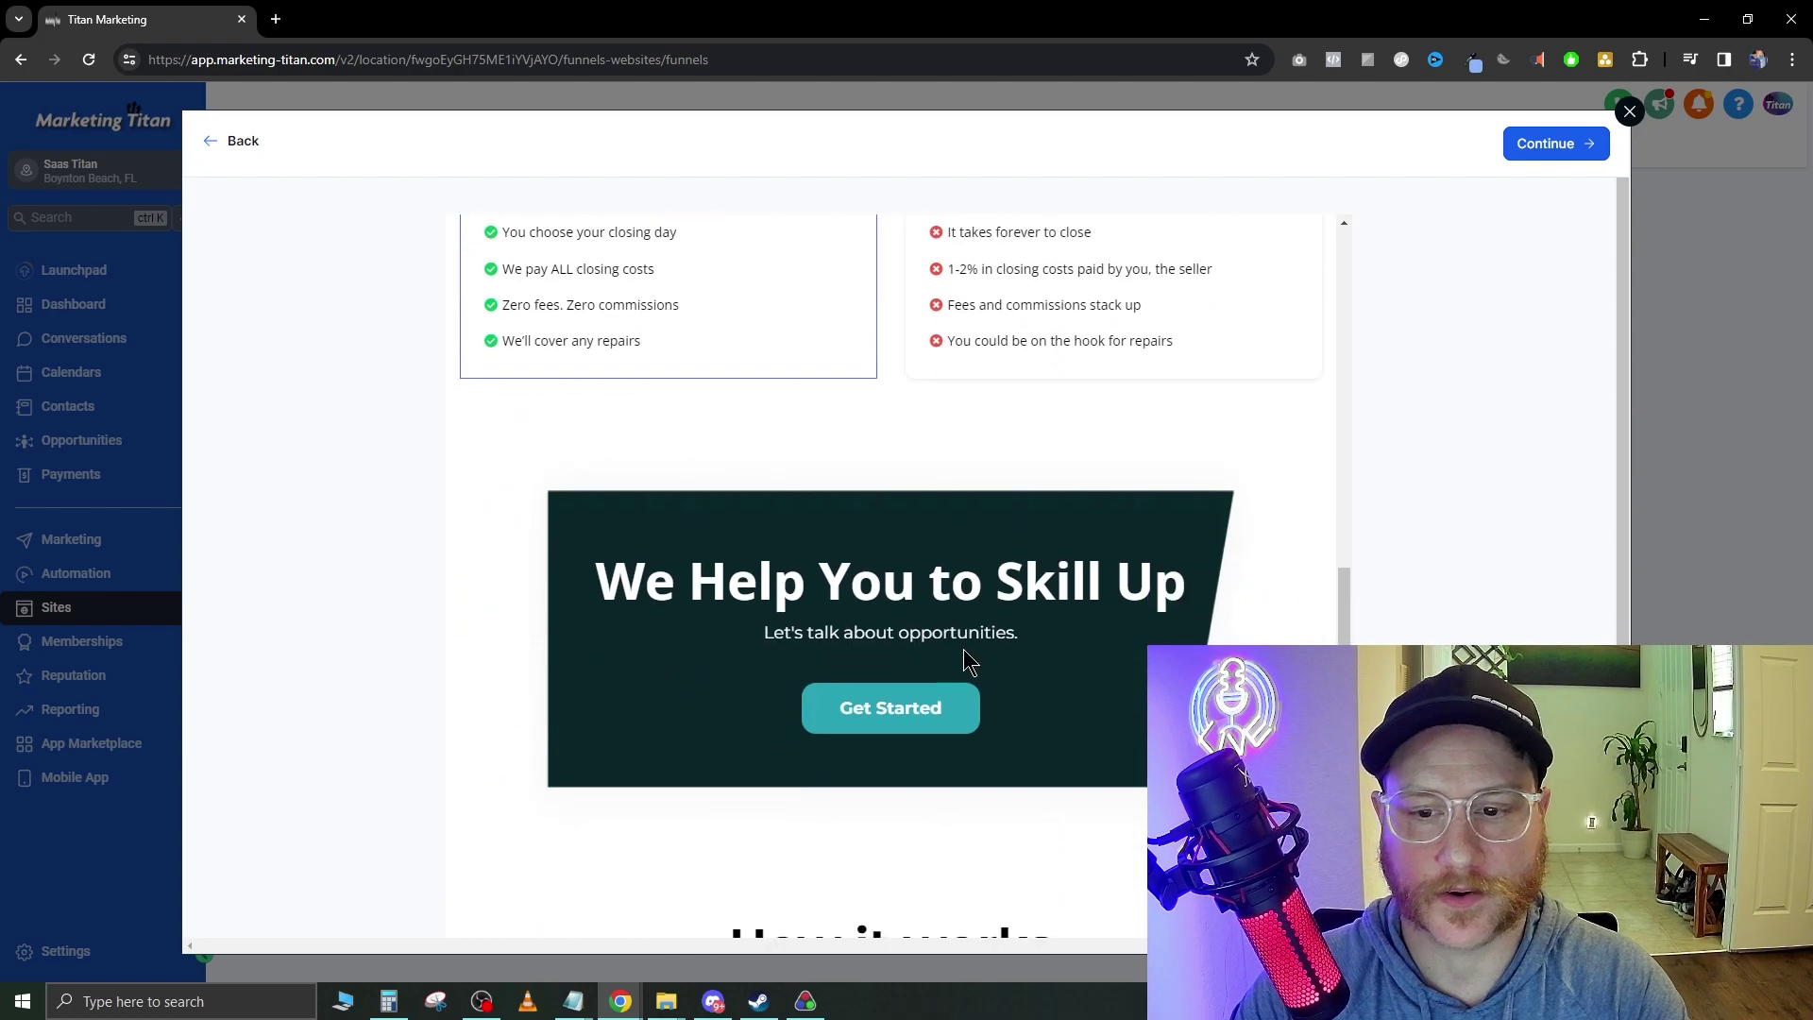
scroll(891, 567, "down", 4)
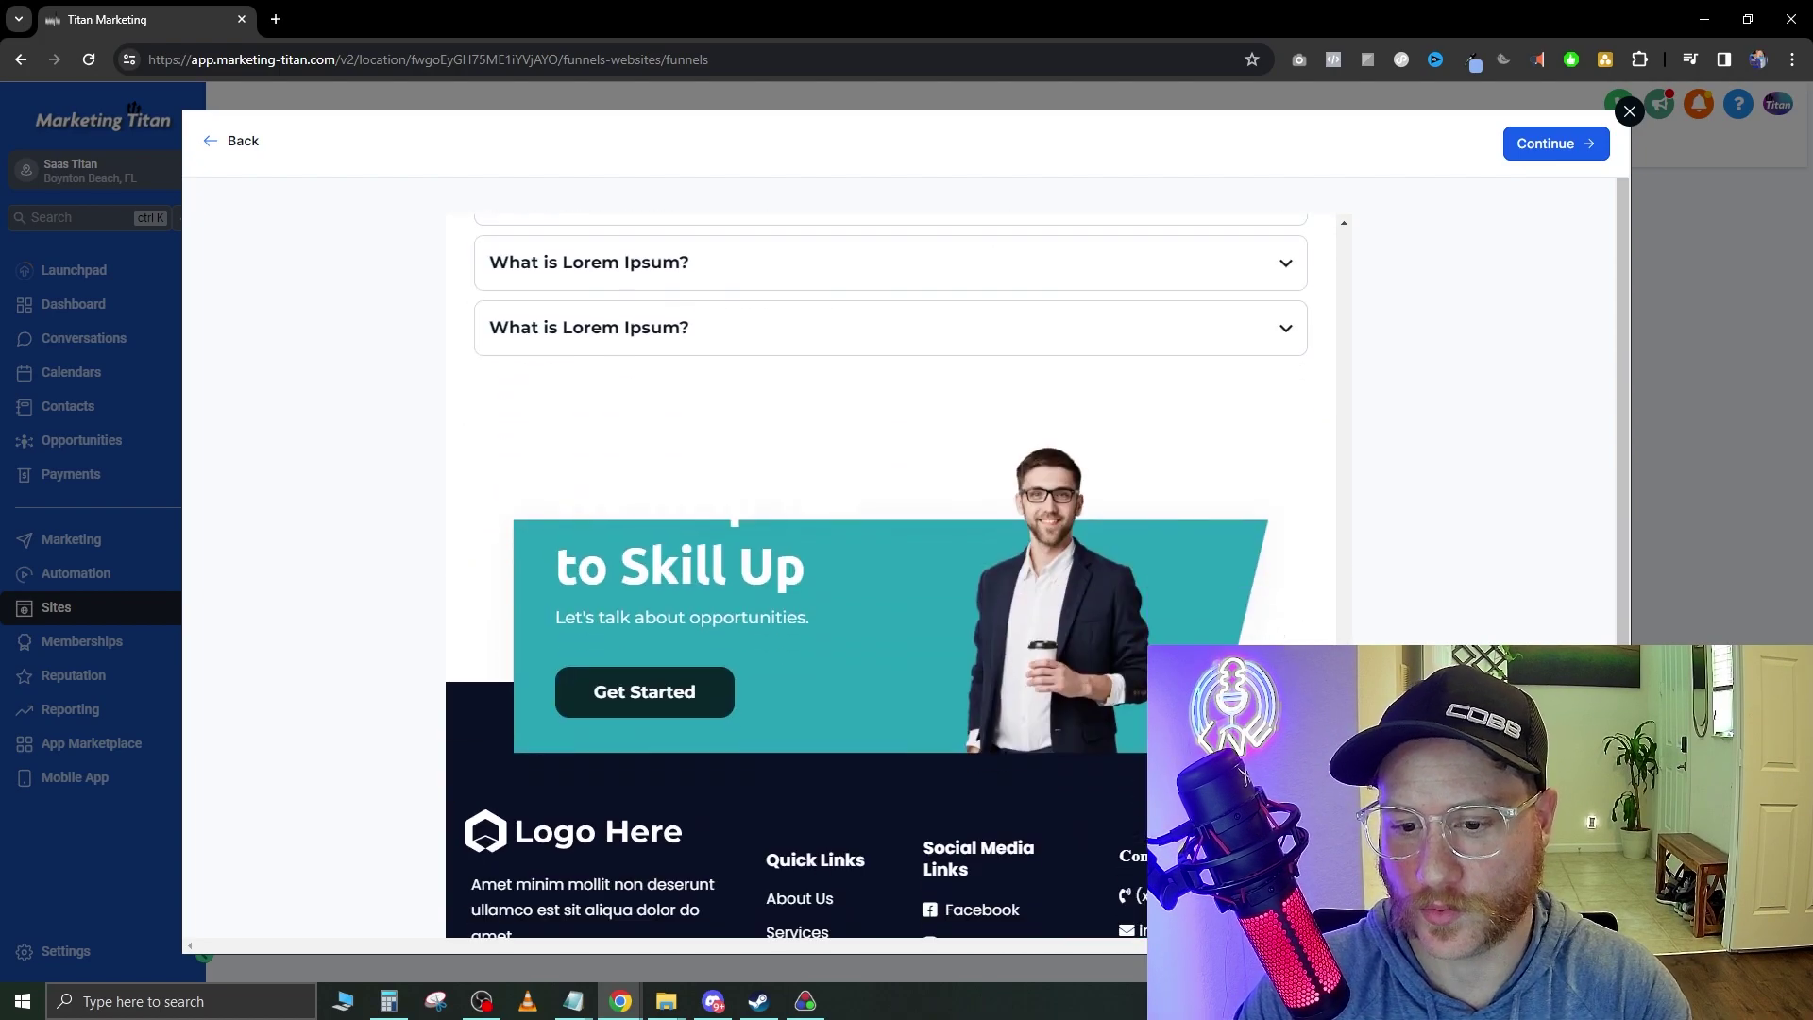
left_click(1563, 151)
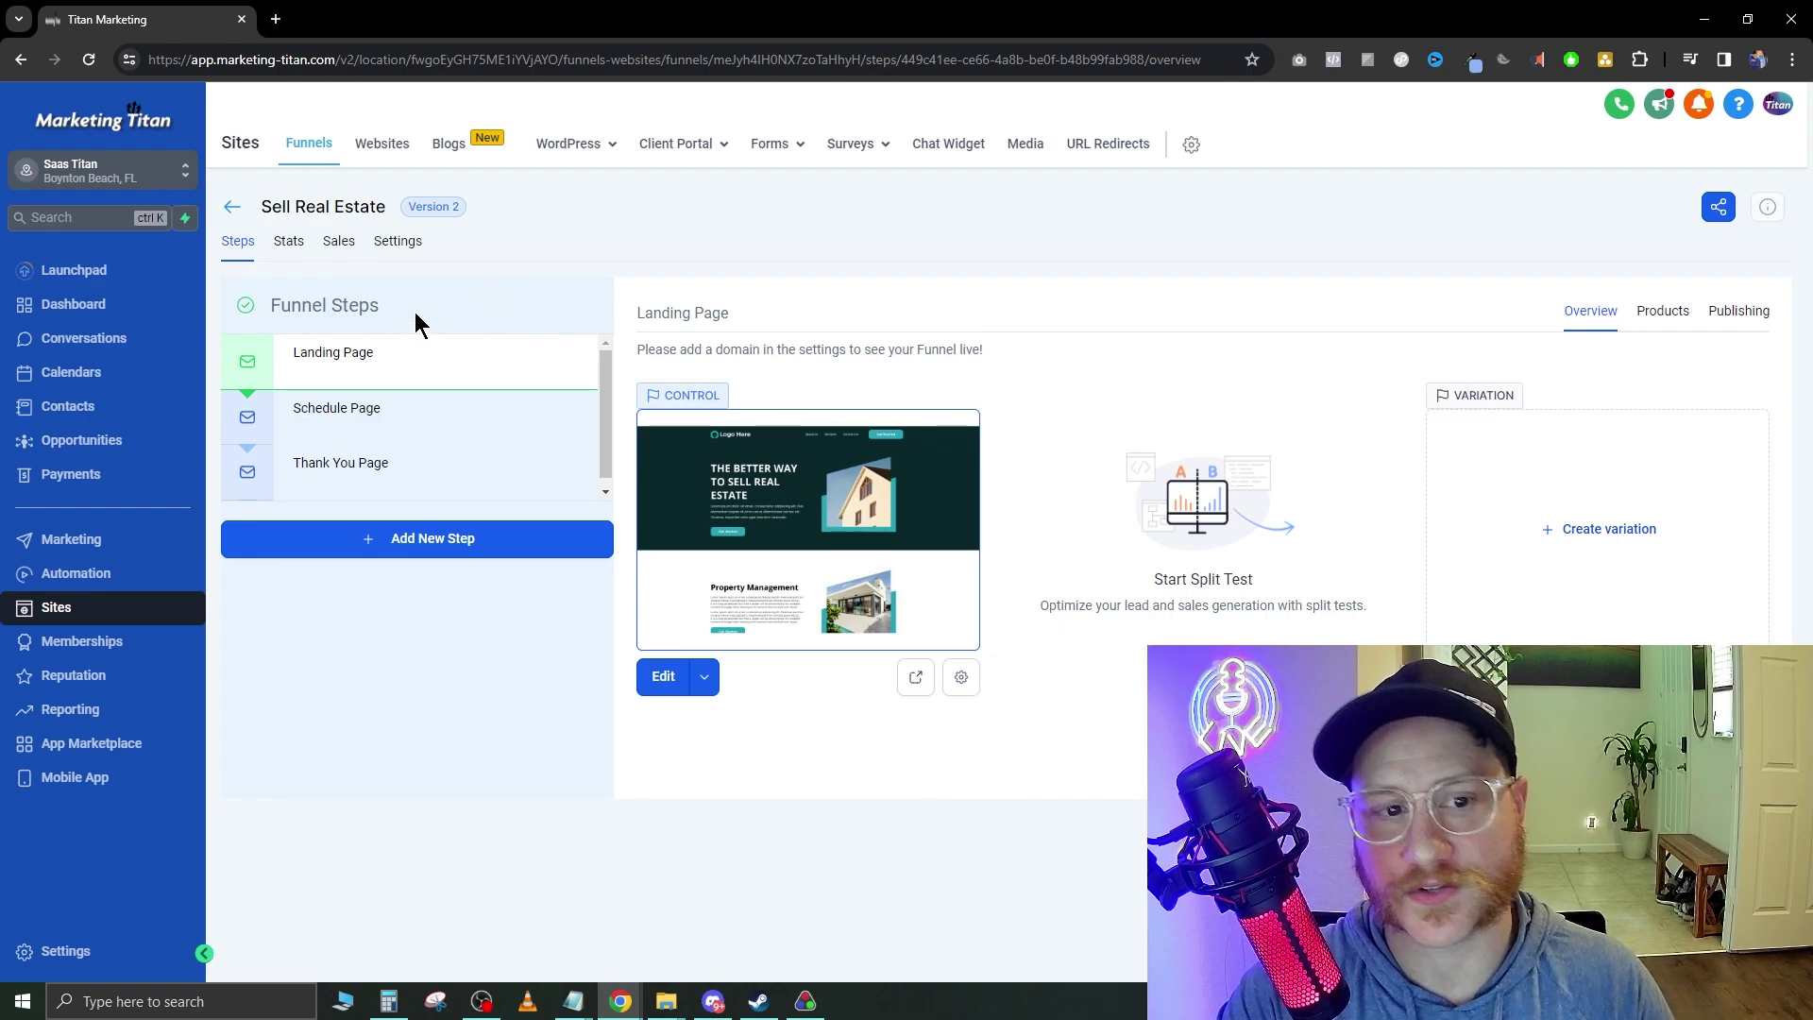
Look at the Schedule Page and Landing Page steps of the Sell Real Estate funnel.
left_click(353, 407)
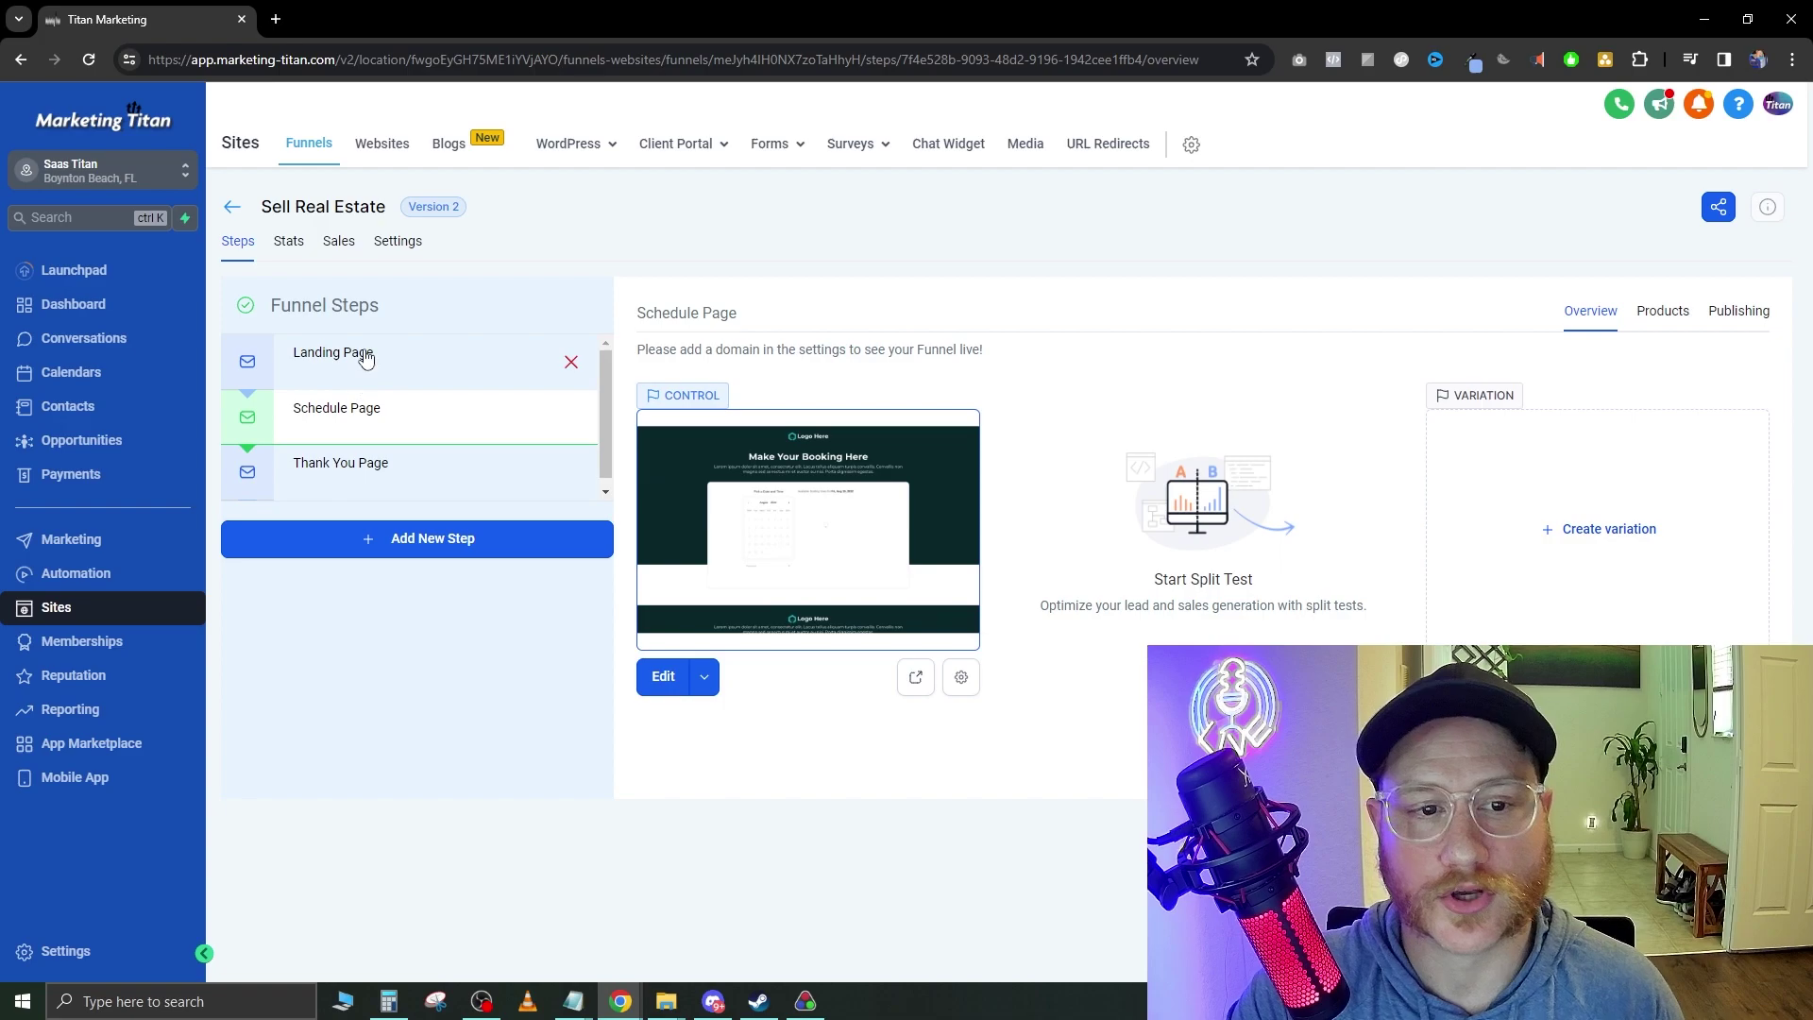
left_click(366, 359)
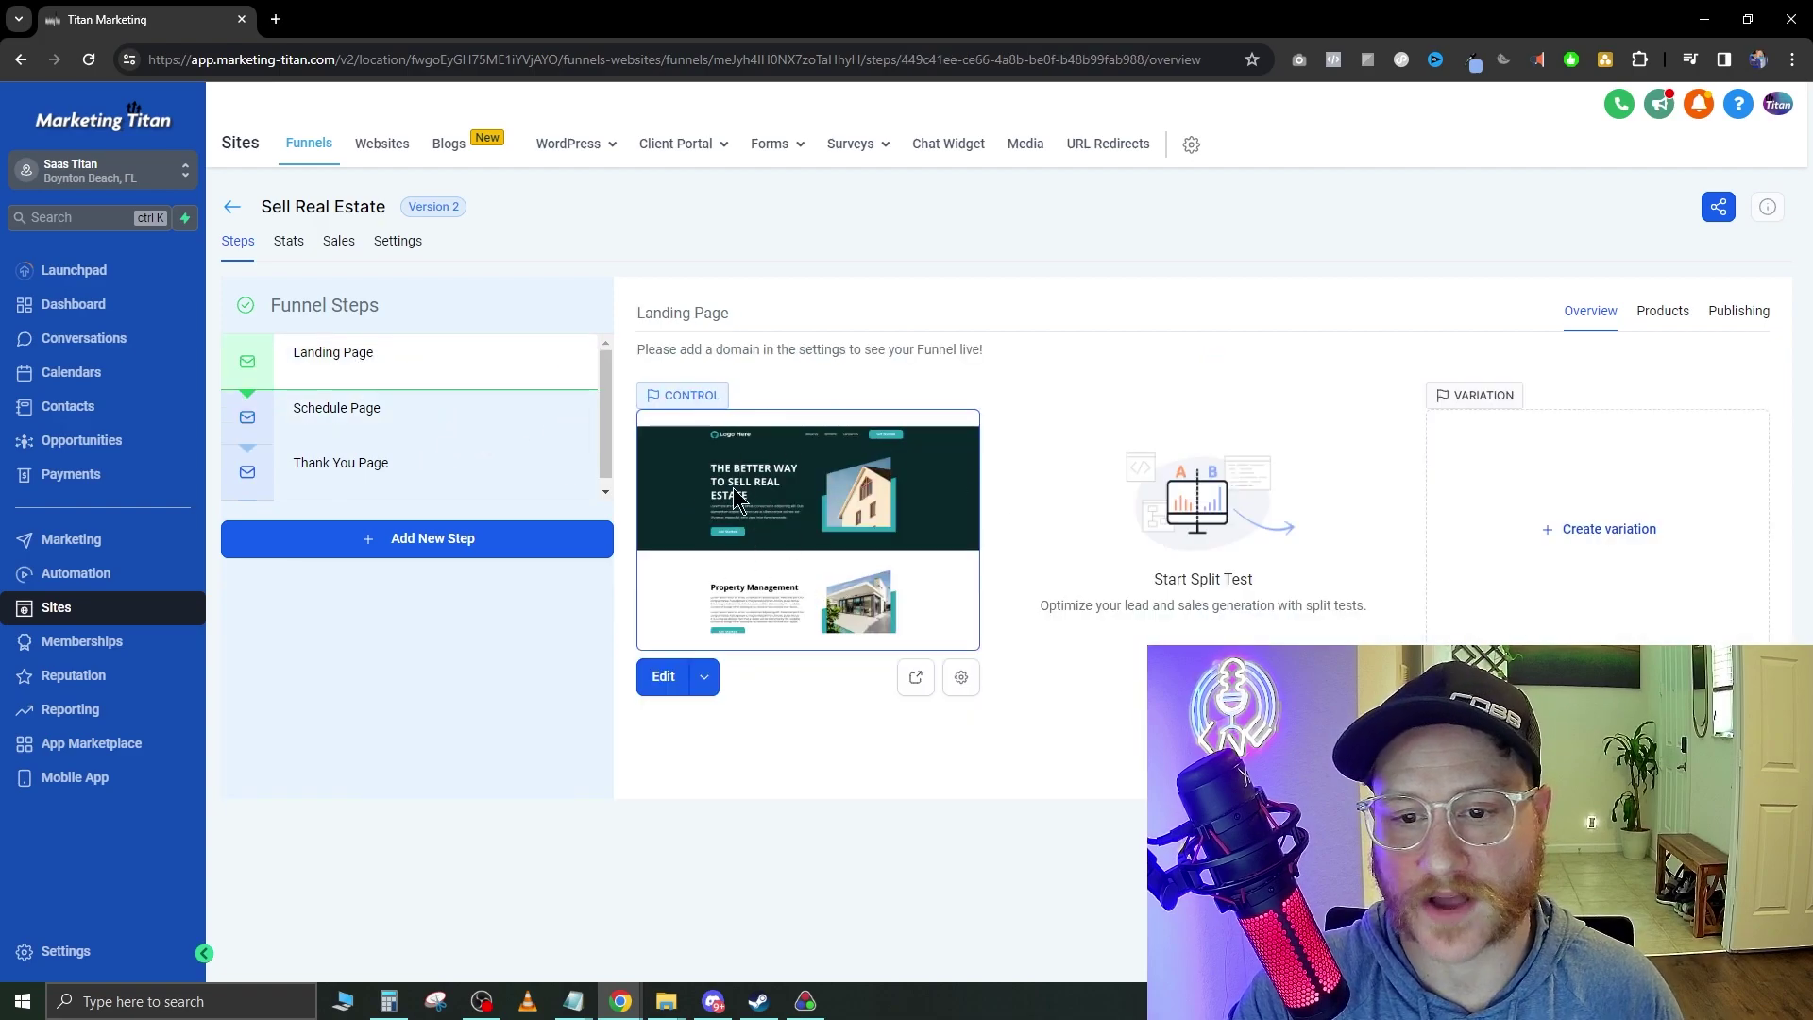
left_click(284, 412)
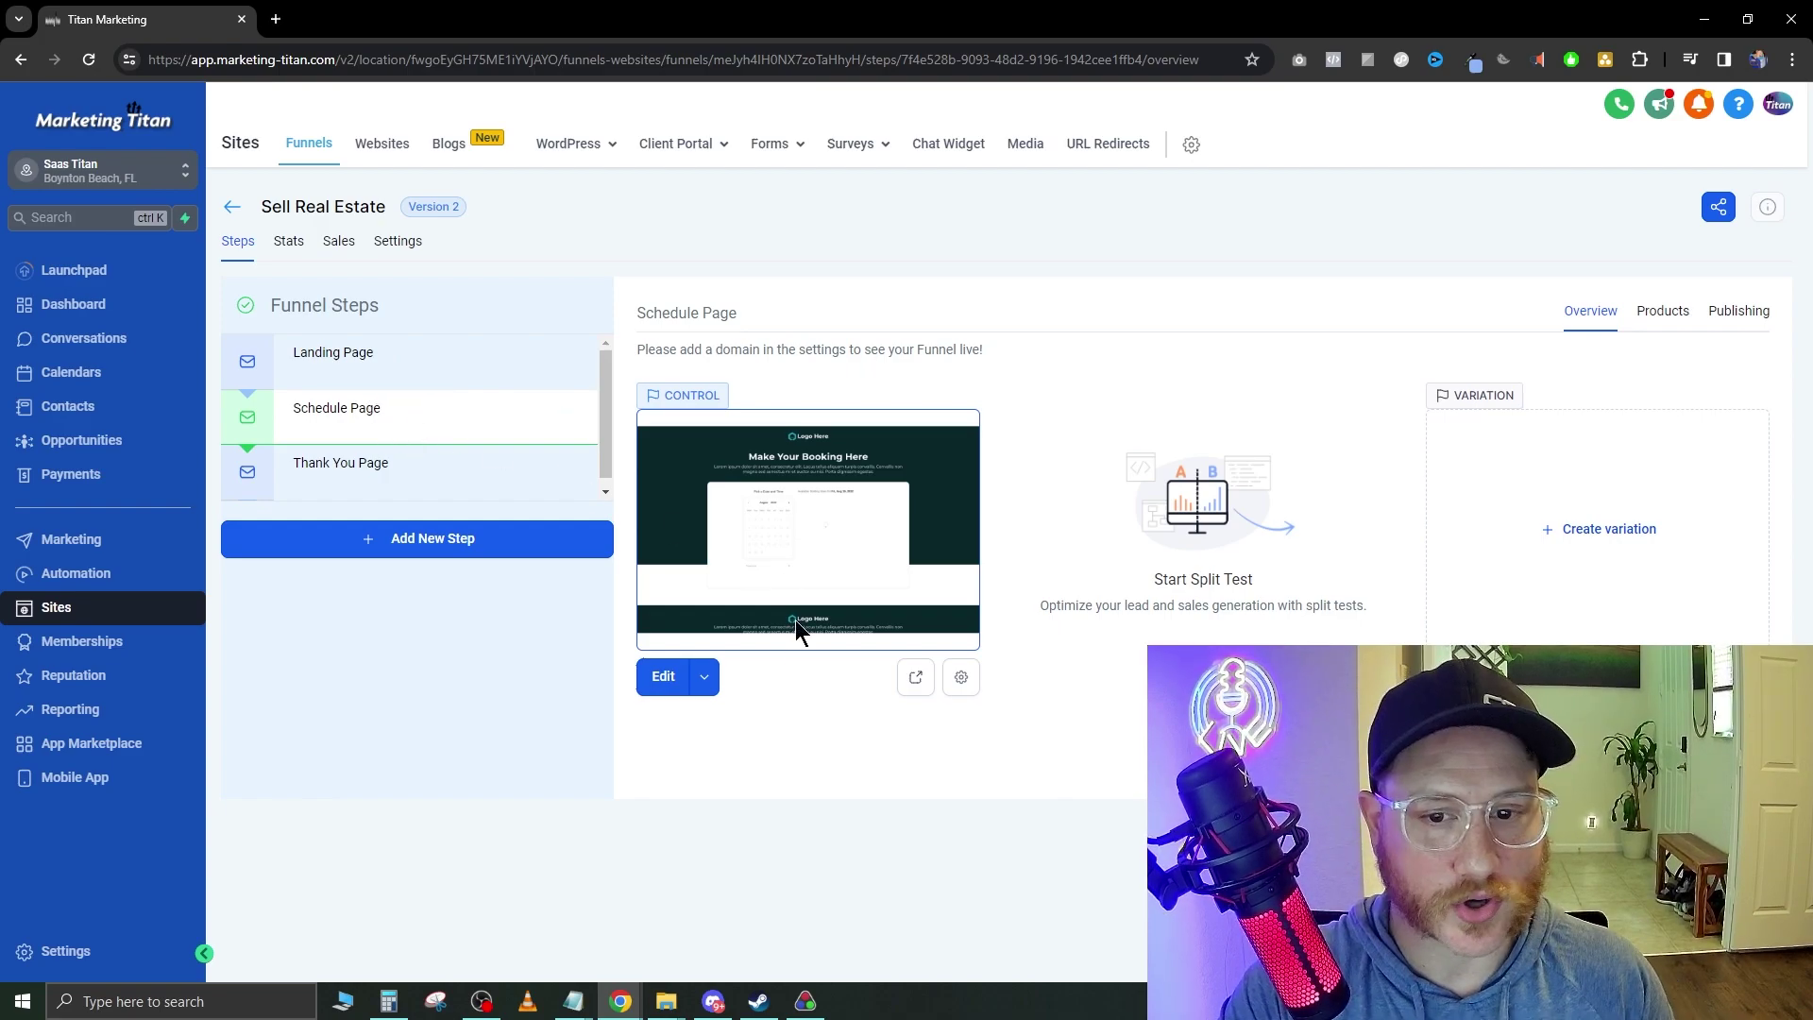
Open previews of the funnel pages in separate browser tabs and examine the landing page's sections.
left_click(916, 678)
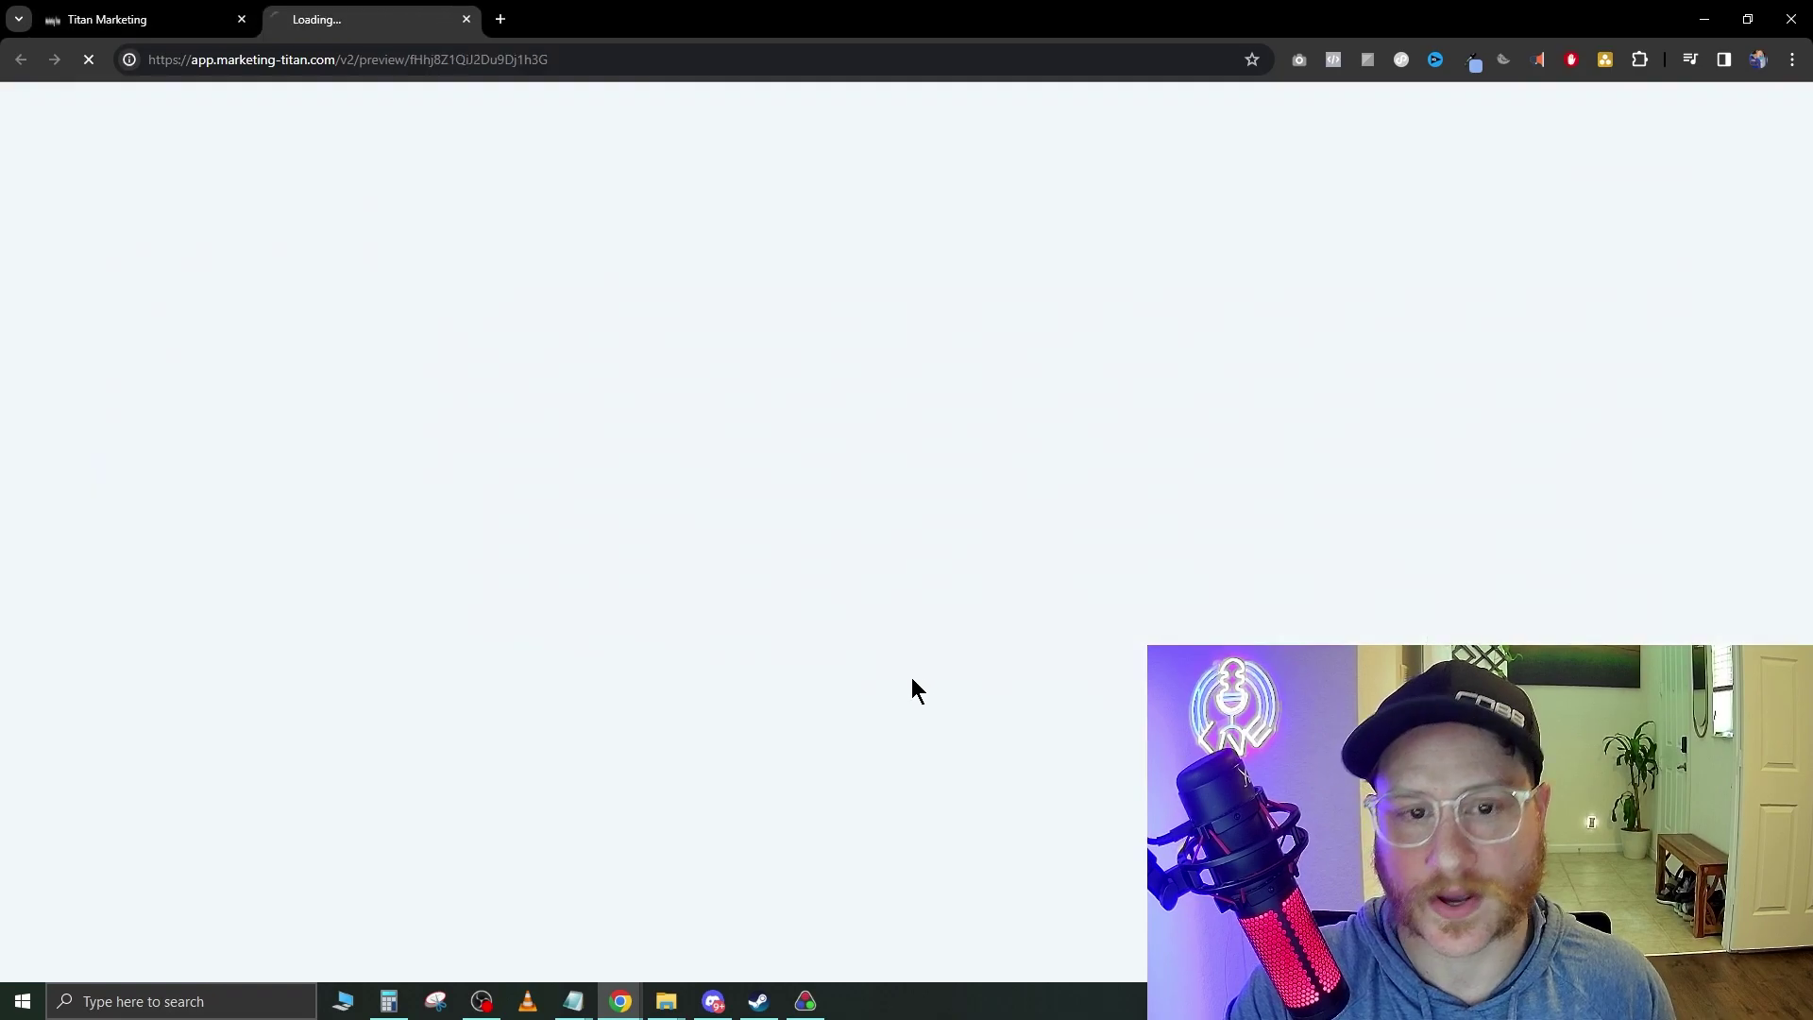
scroll(818, 534, "down", 5)
scroll(817, 534, "down", 20)
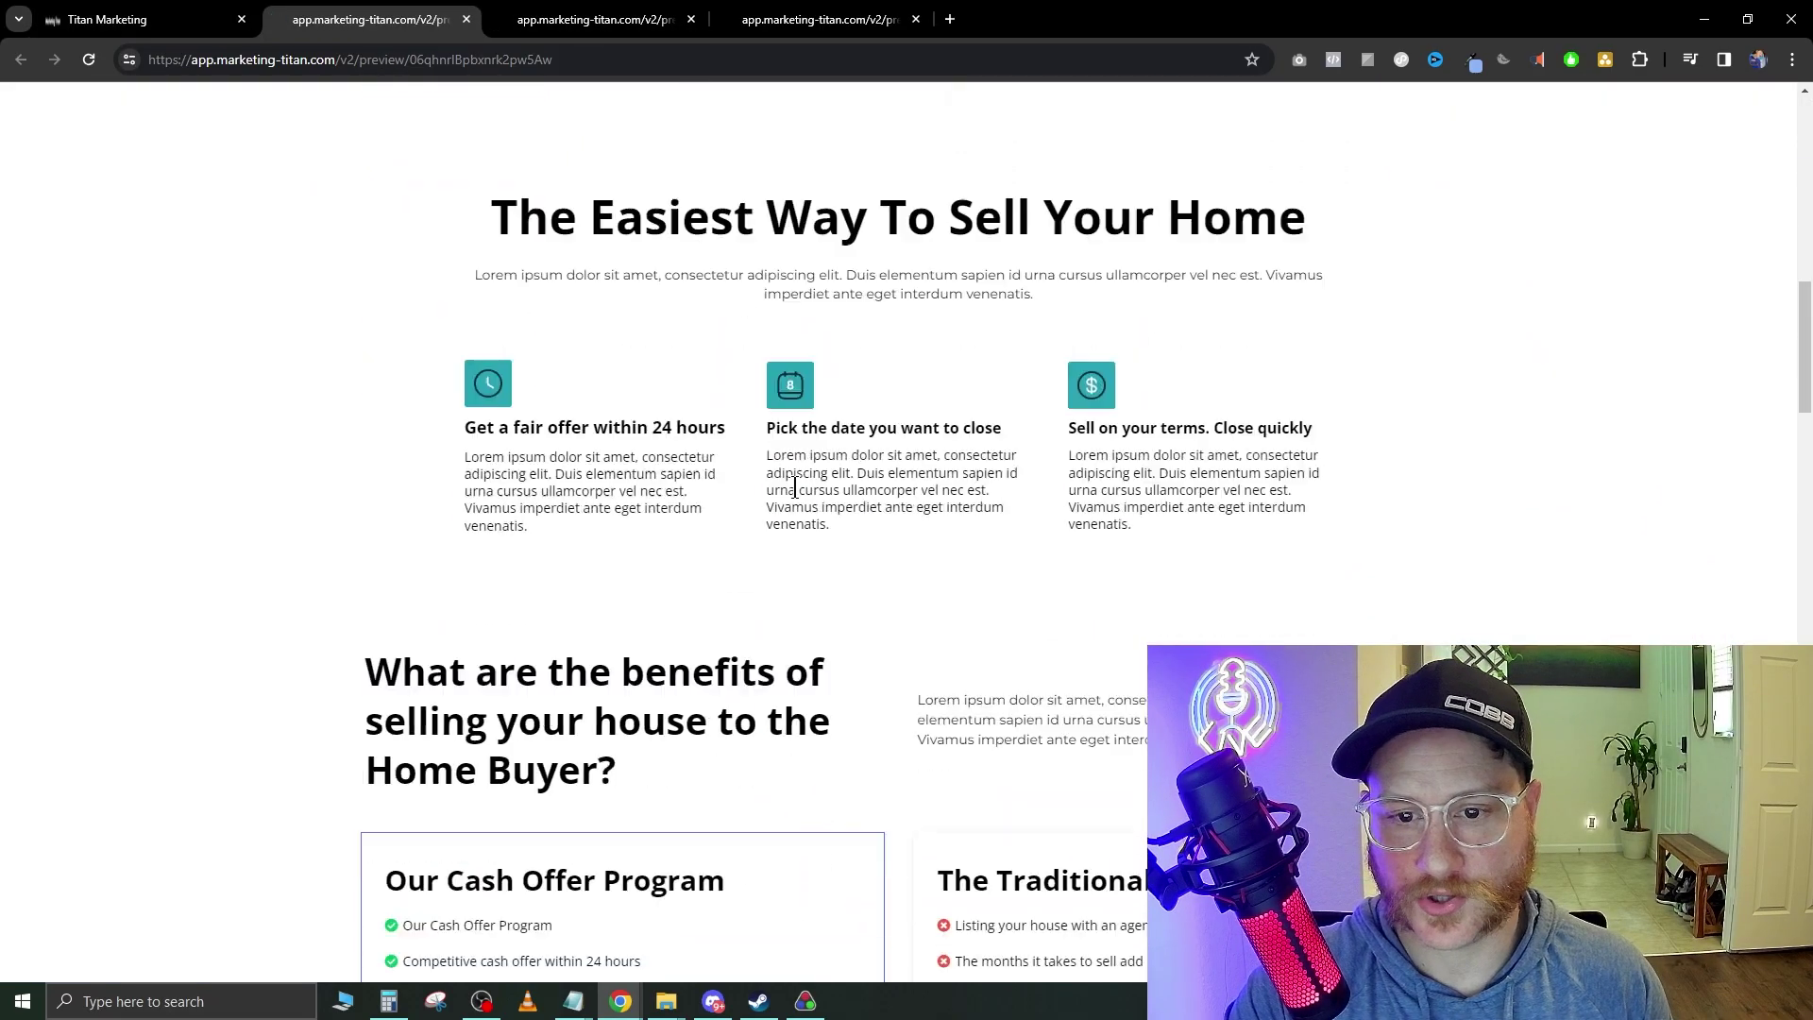
scroll(841, 630, "down", 8)
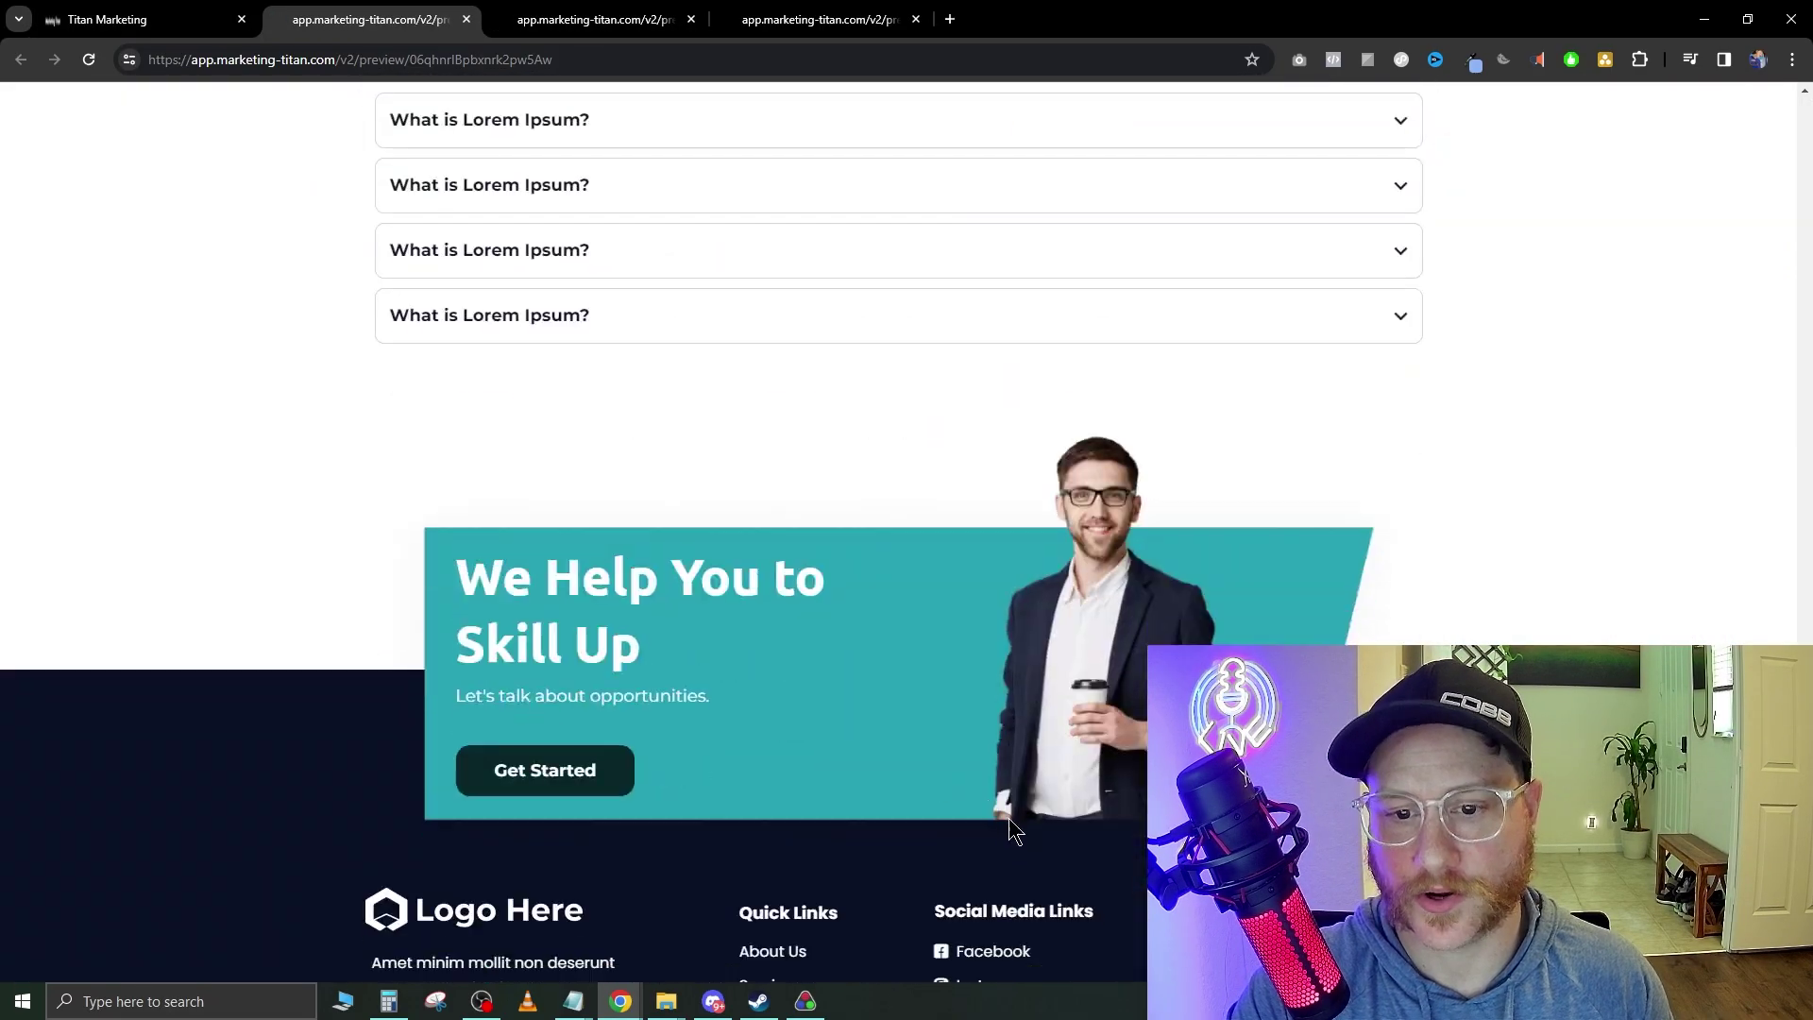
scroll(923, 684, "up", 20)
scroll(566, 755, "down", 1)
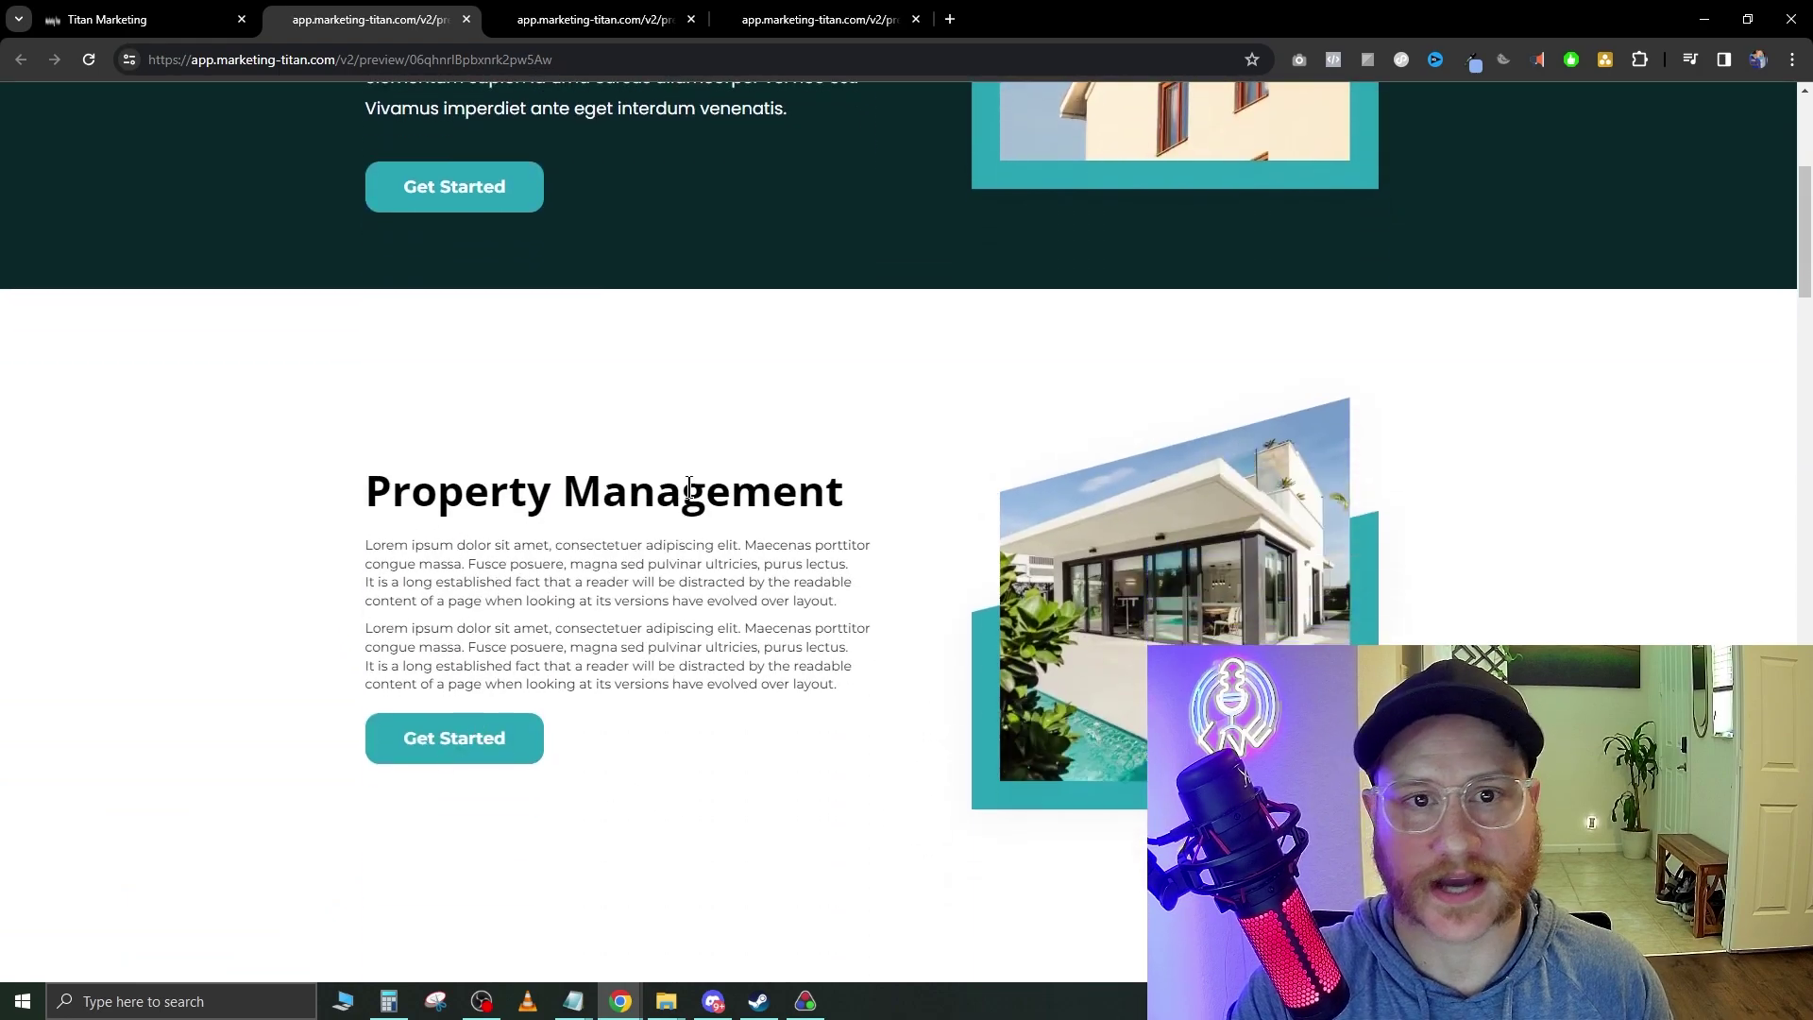
Examine the booking page preview and the thank-you page preview, including its heading text and client testimonials.
left_click(593, 19)
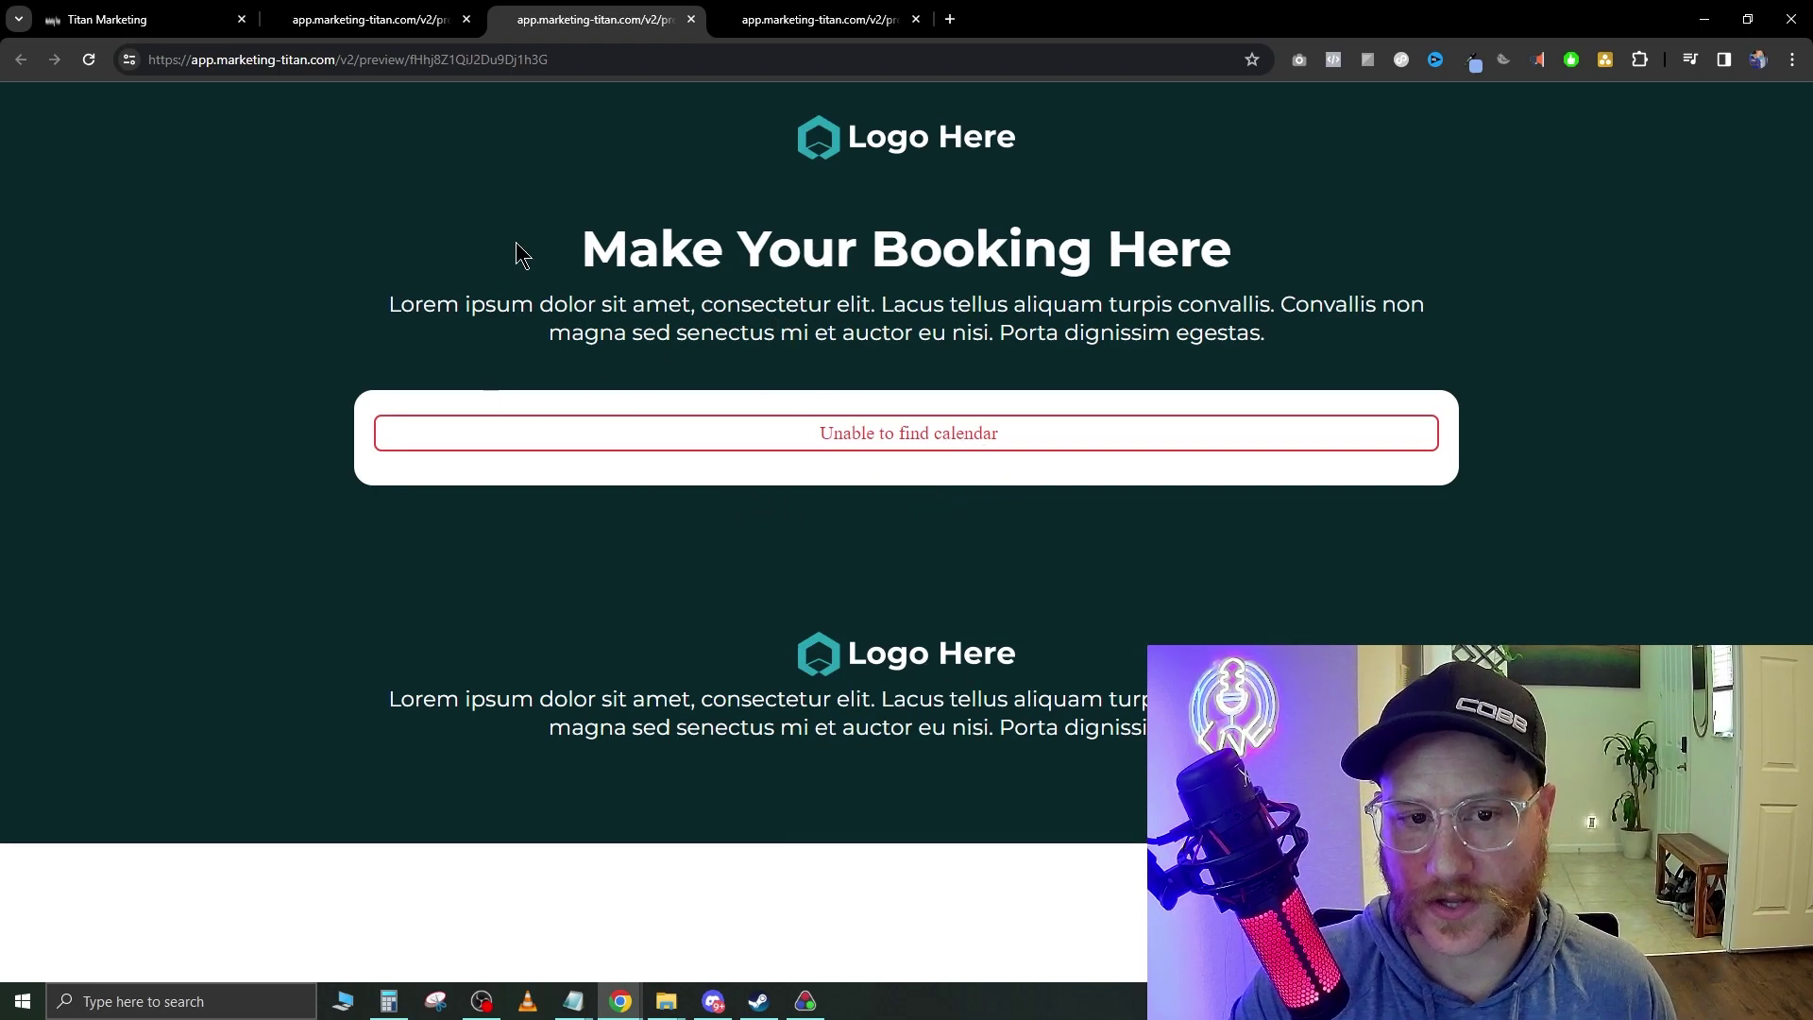
left_click_drag(438, 302, 388, 304)
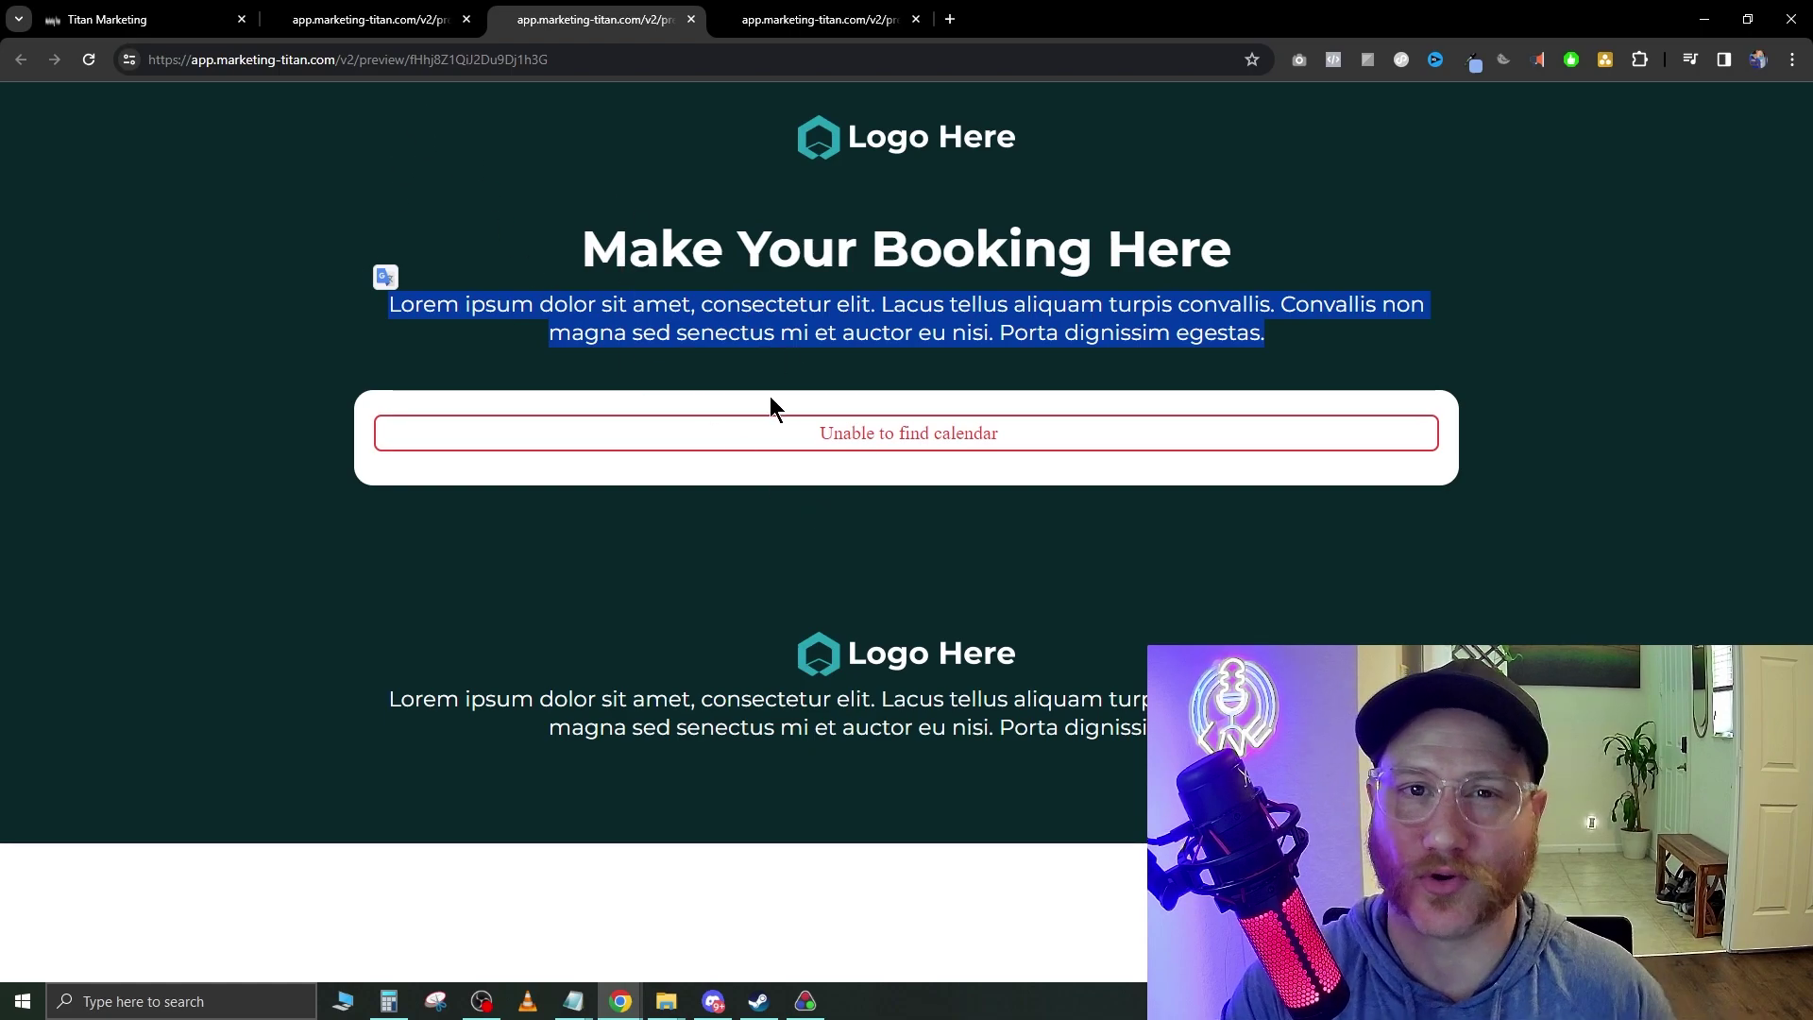
left_click(831, 19)
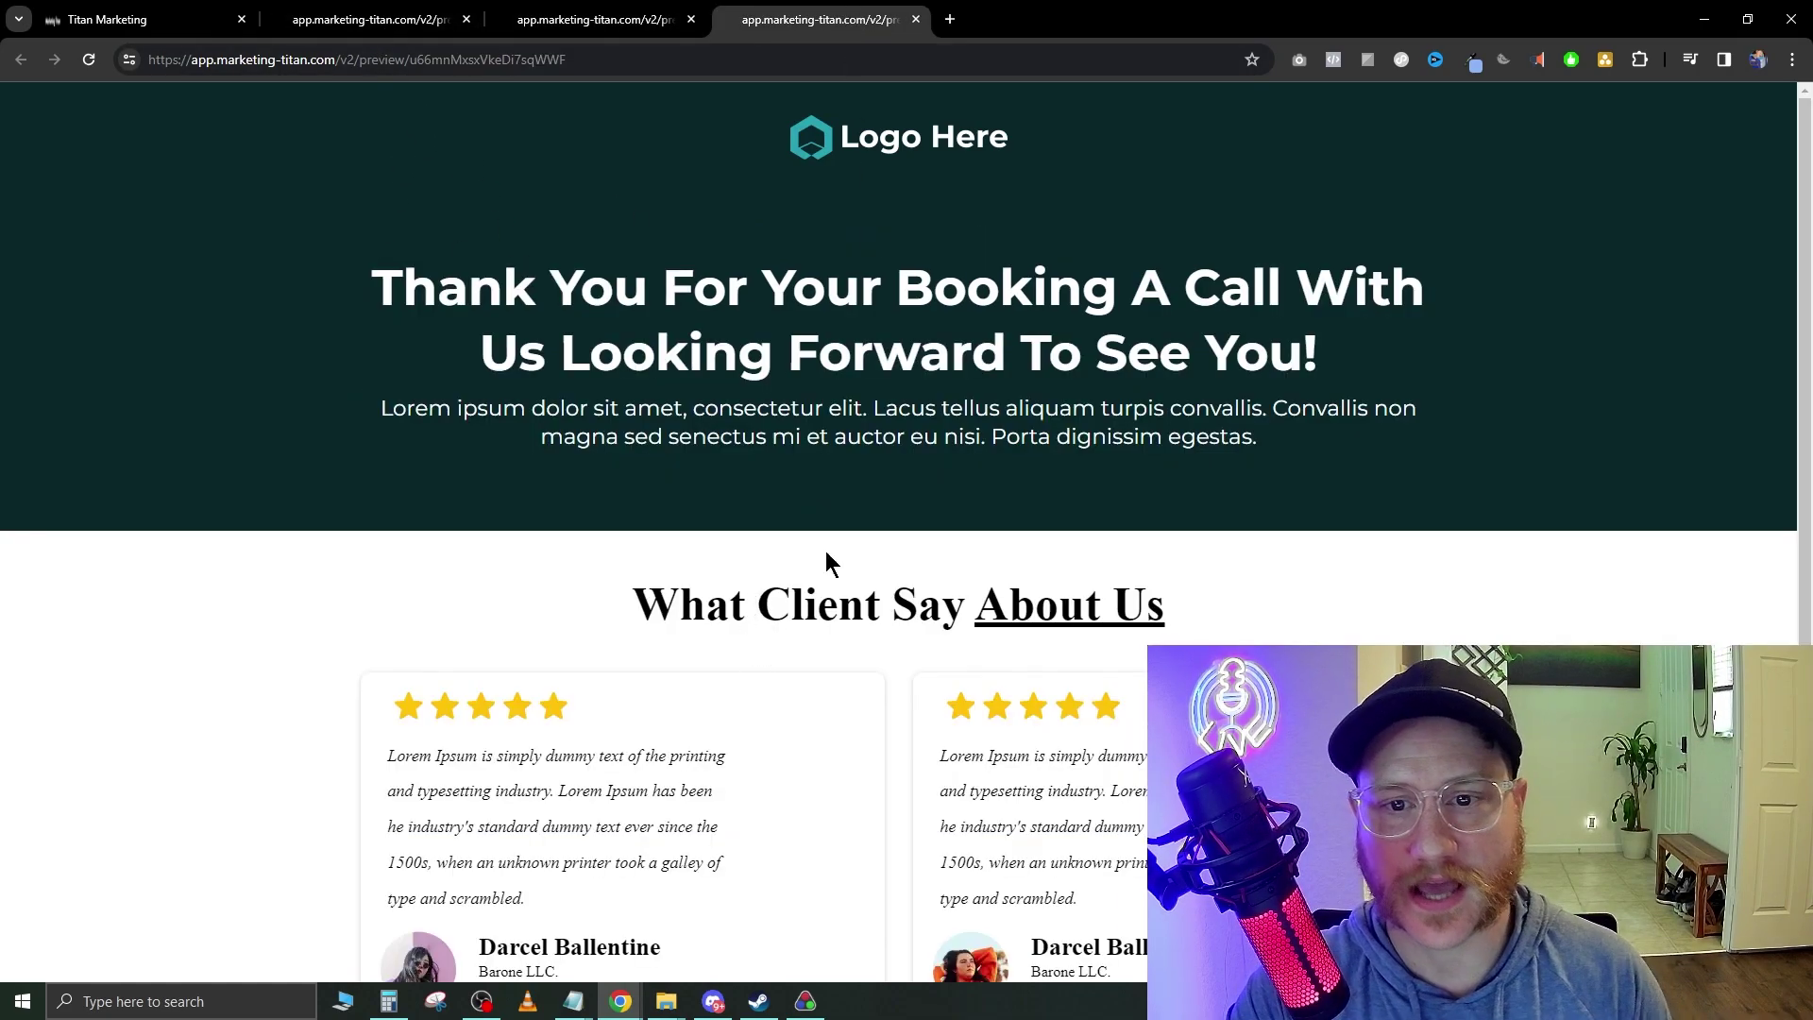
left_click_drag(393, 321, 1433, 391)
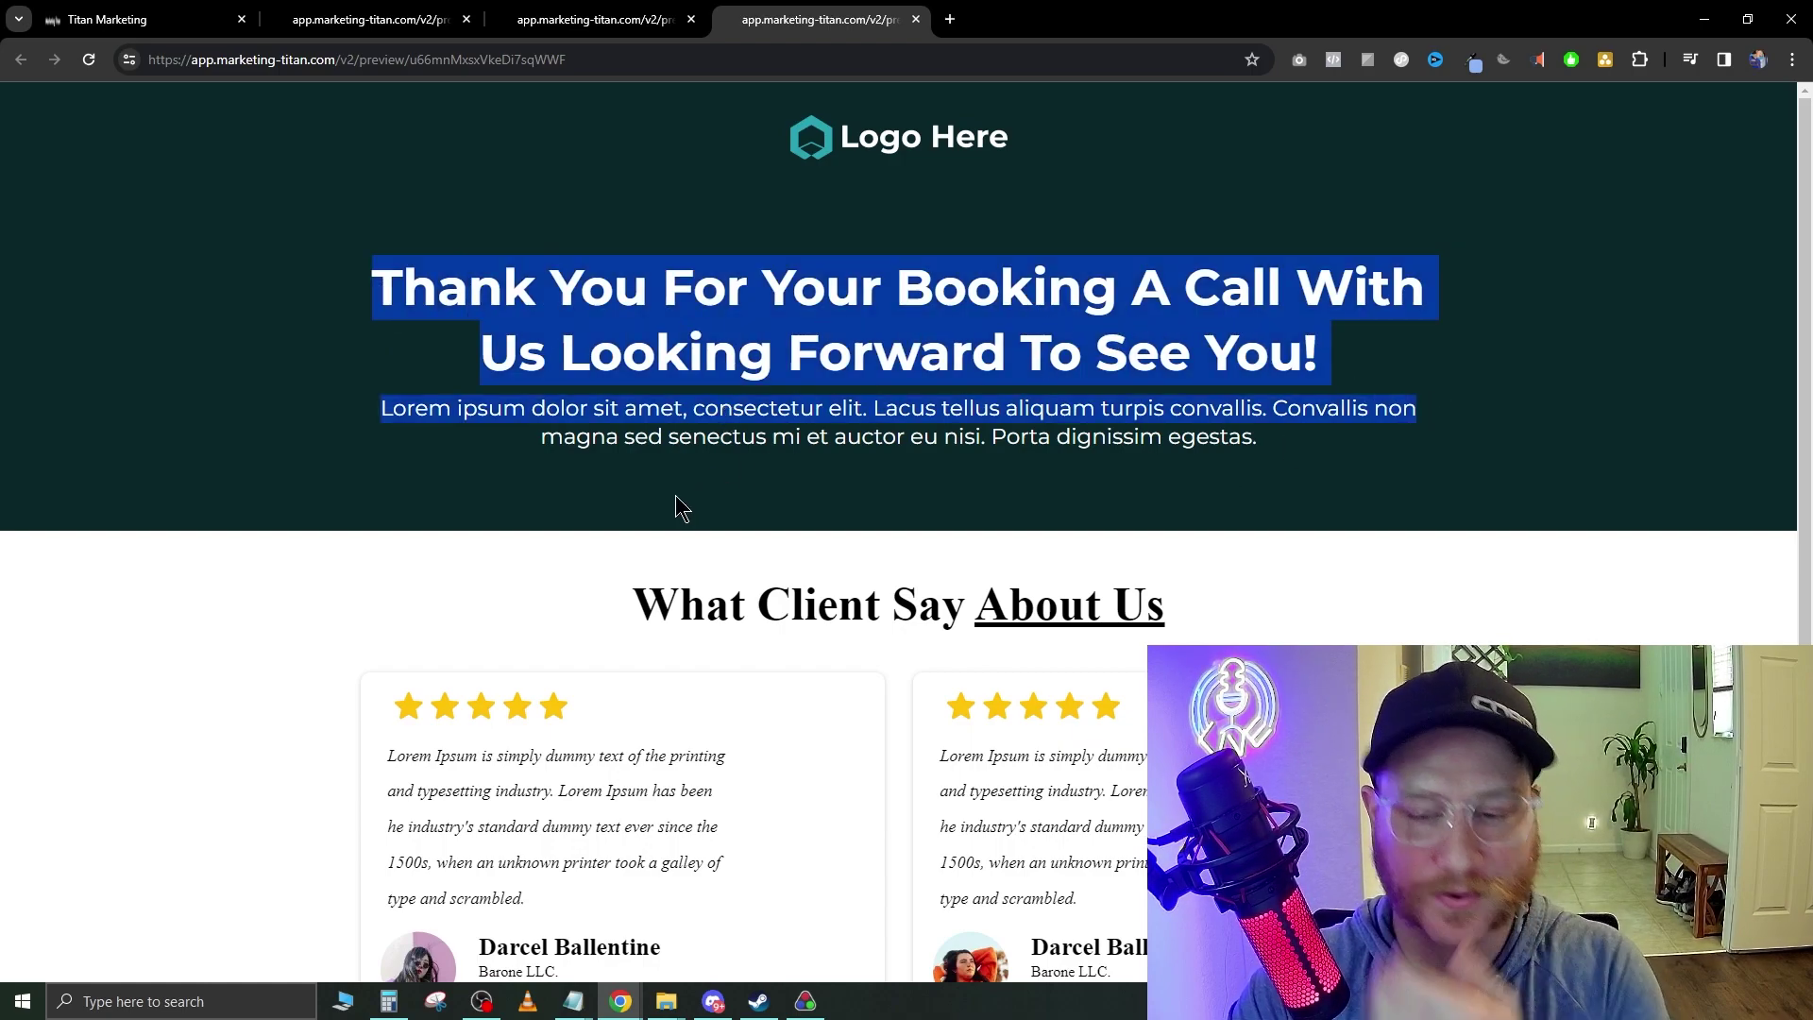
scroll(1008, 532, "down", 3)
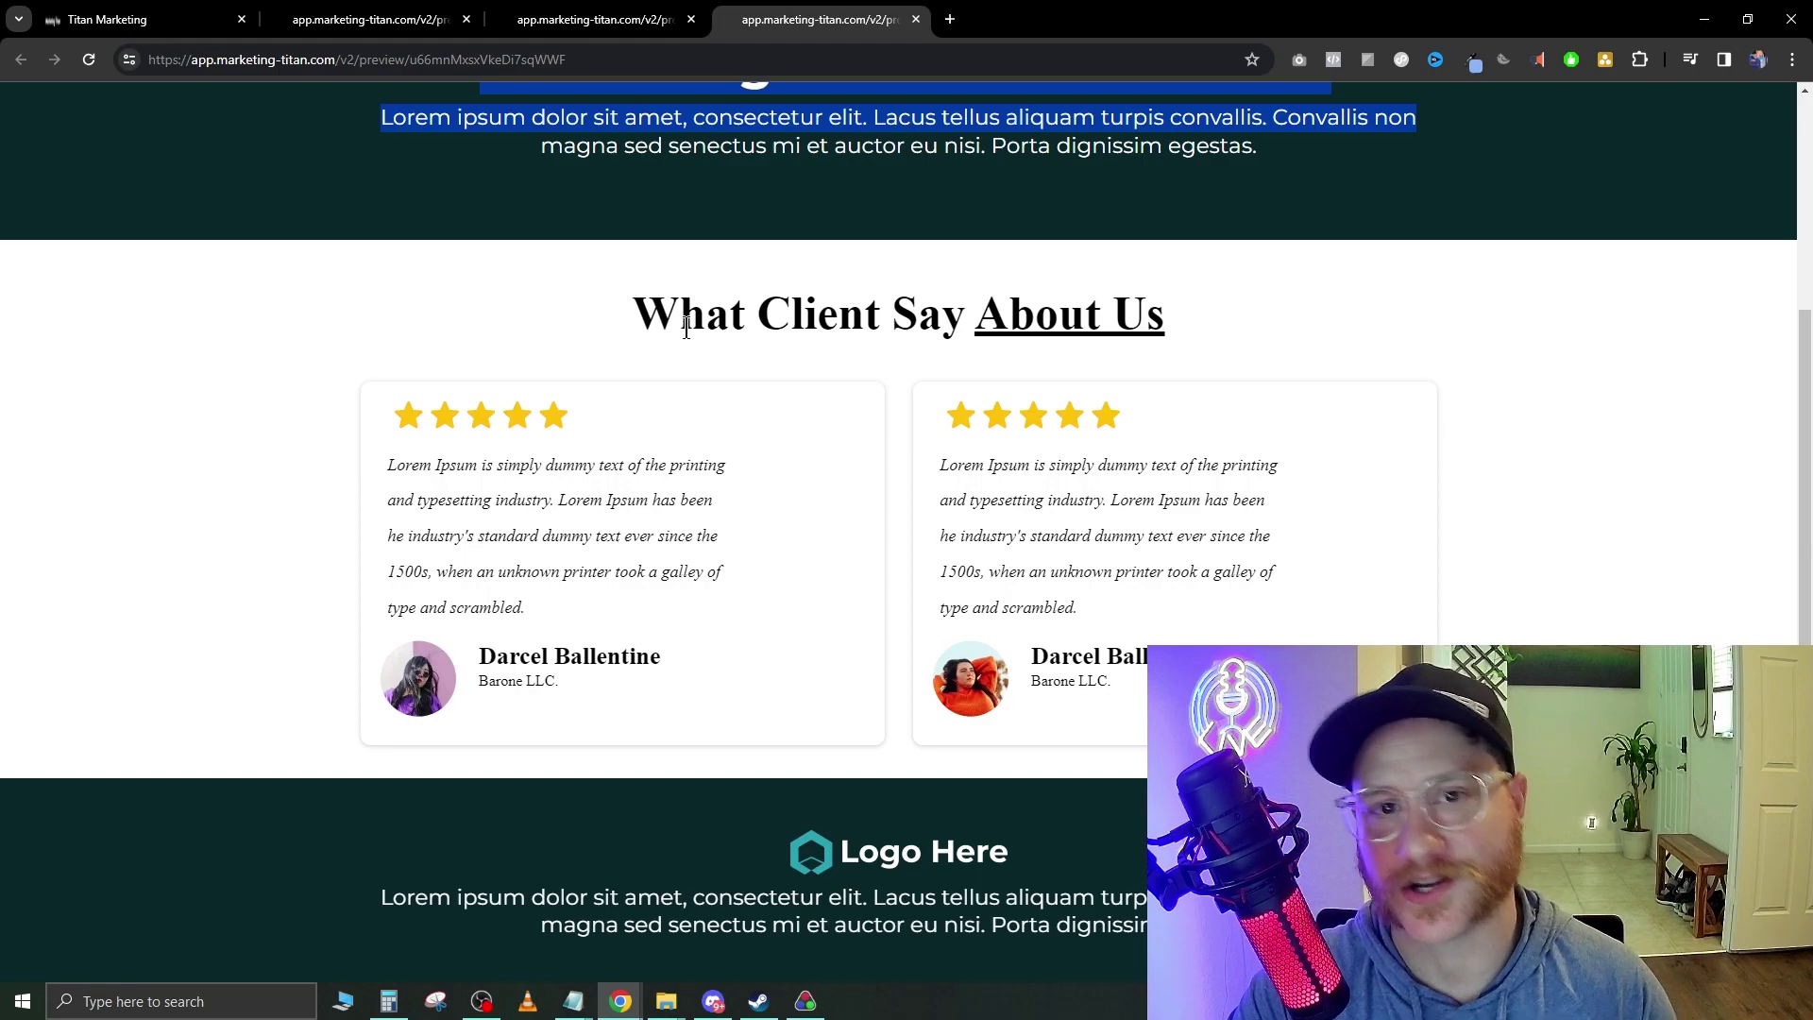
Return to the Sell Real Estate funnel's browser tab and select its Landing Page step.
left_click(141, 19)
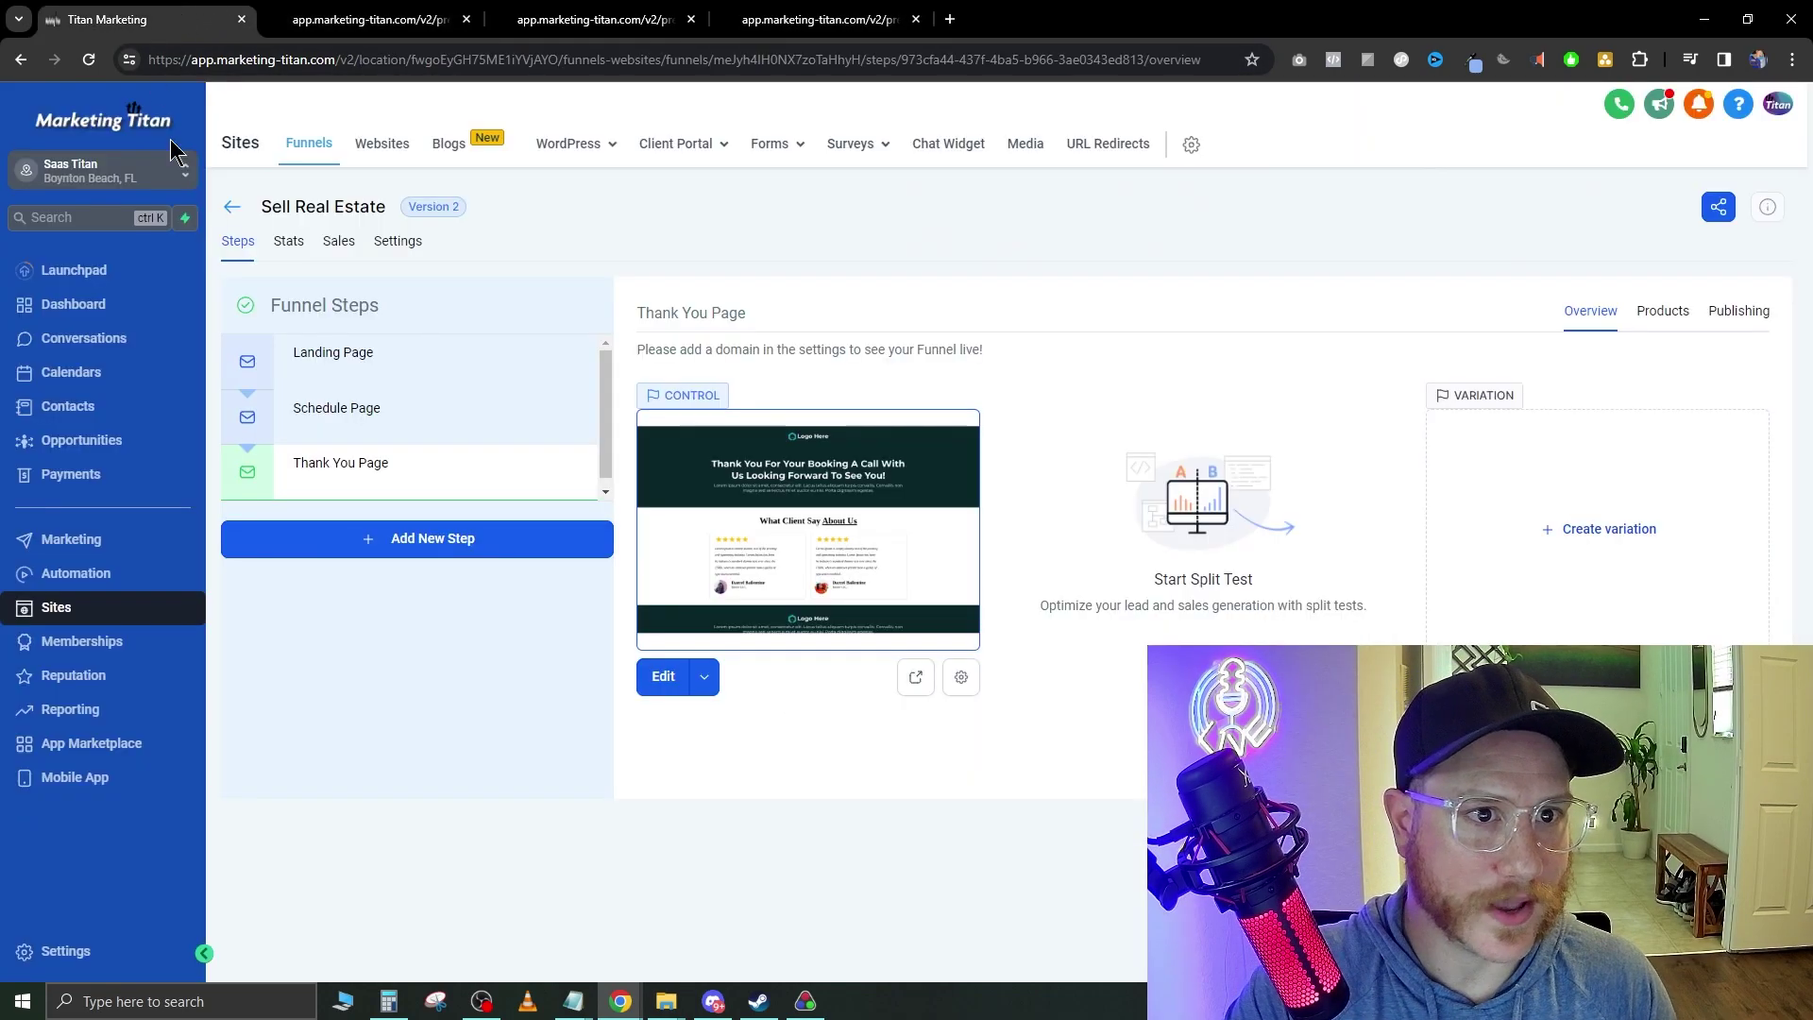
left_click(352, 352)
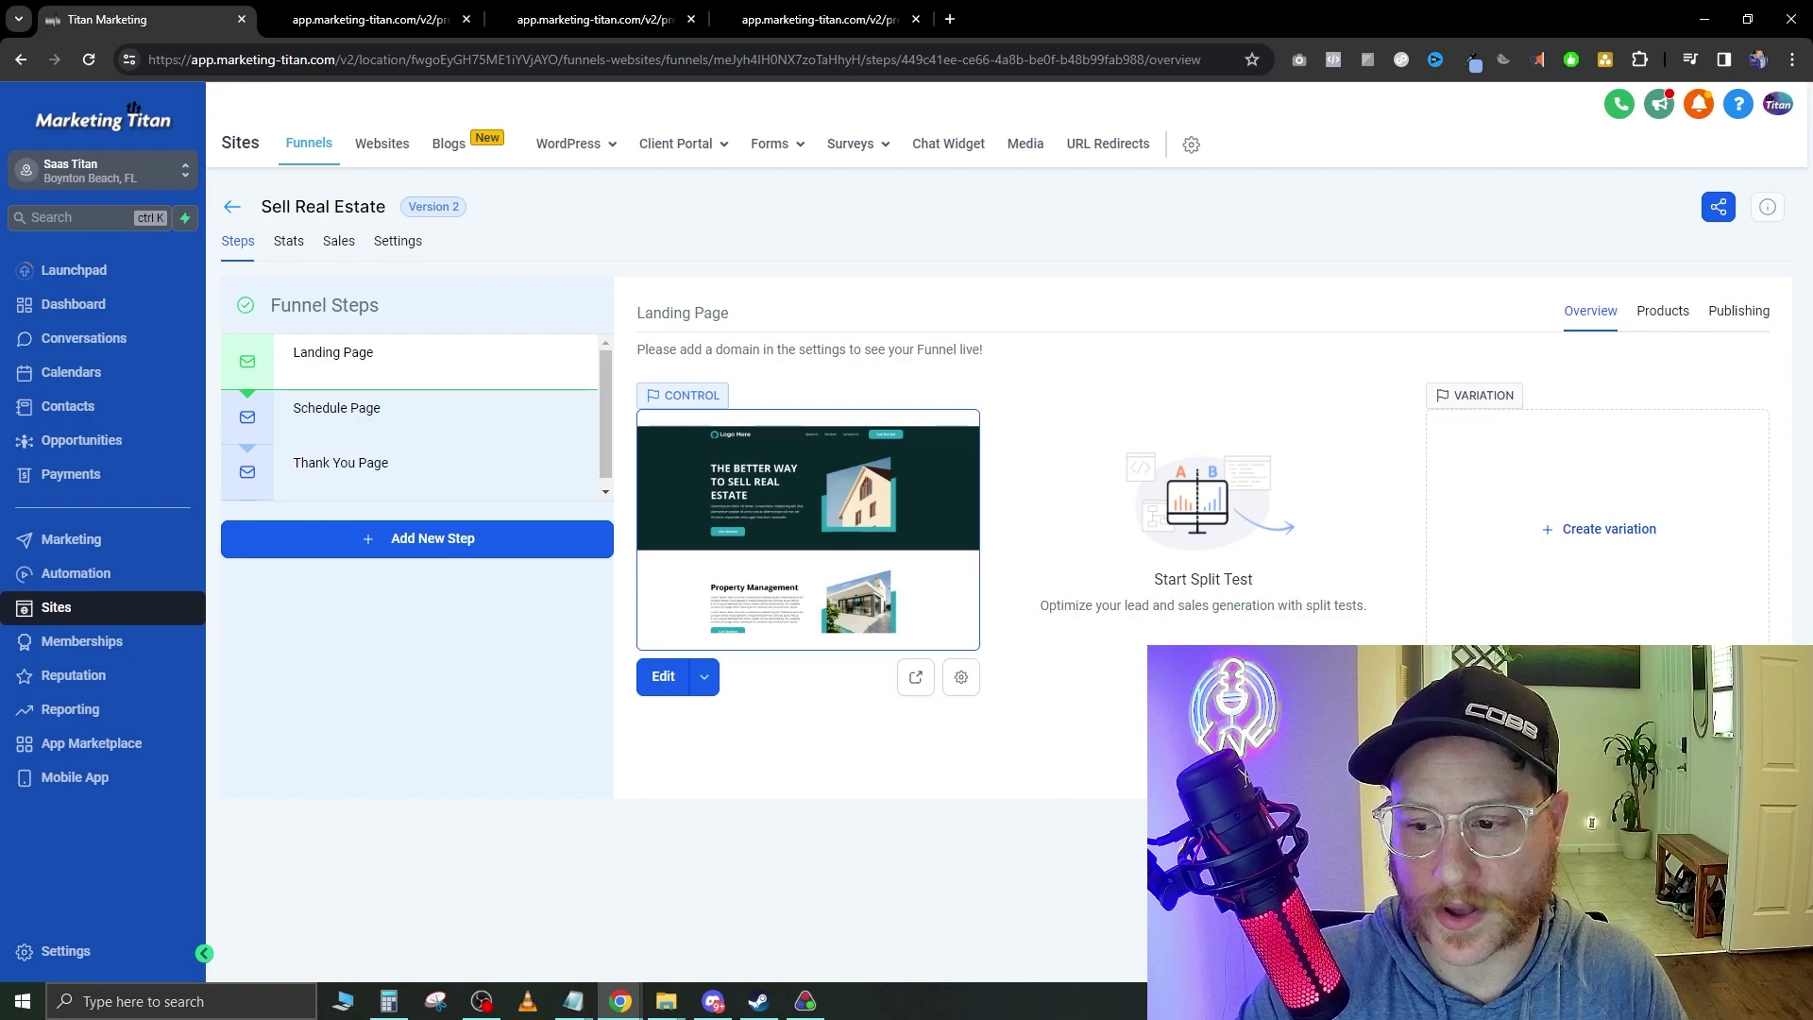
Try to create a split-test variation of the Landing Page.
left_click(1602, 535)
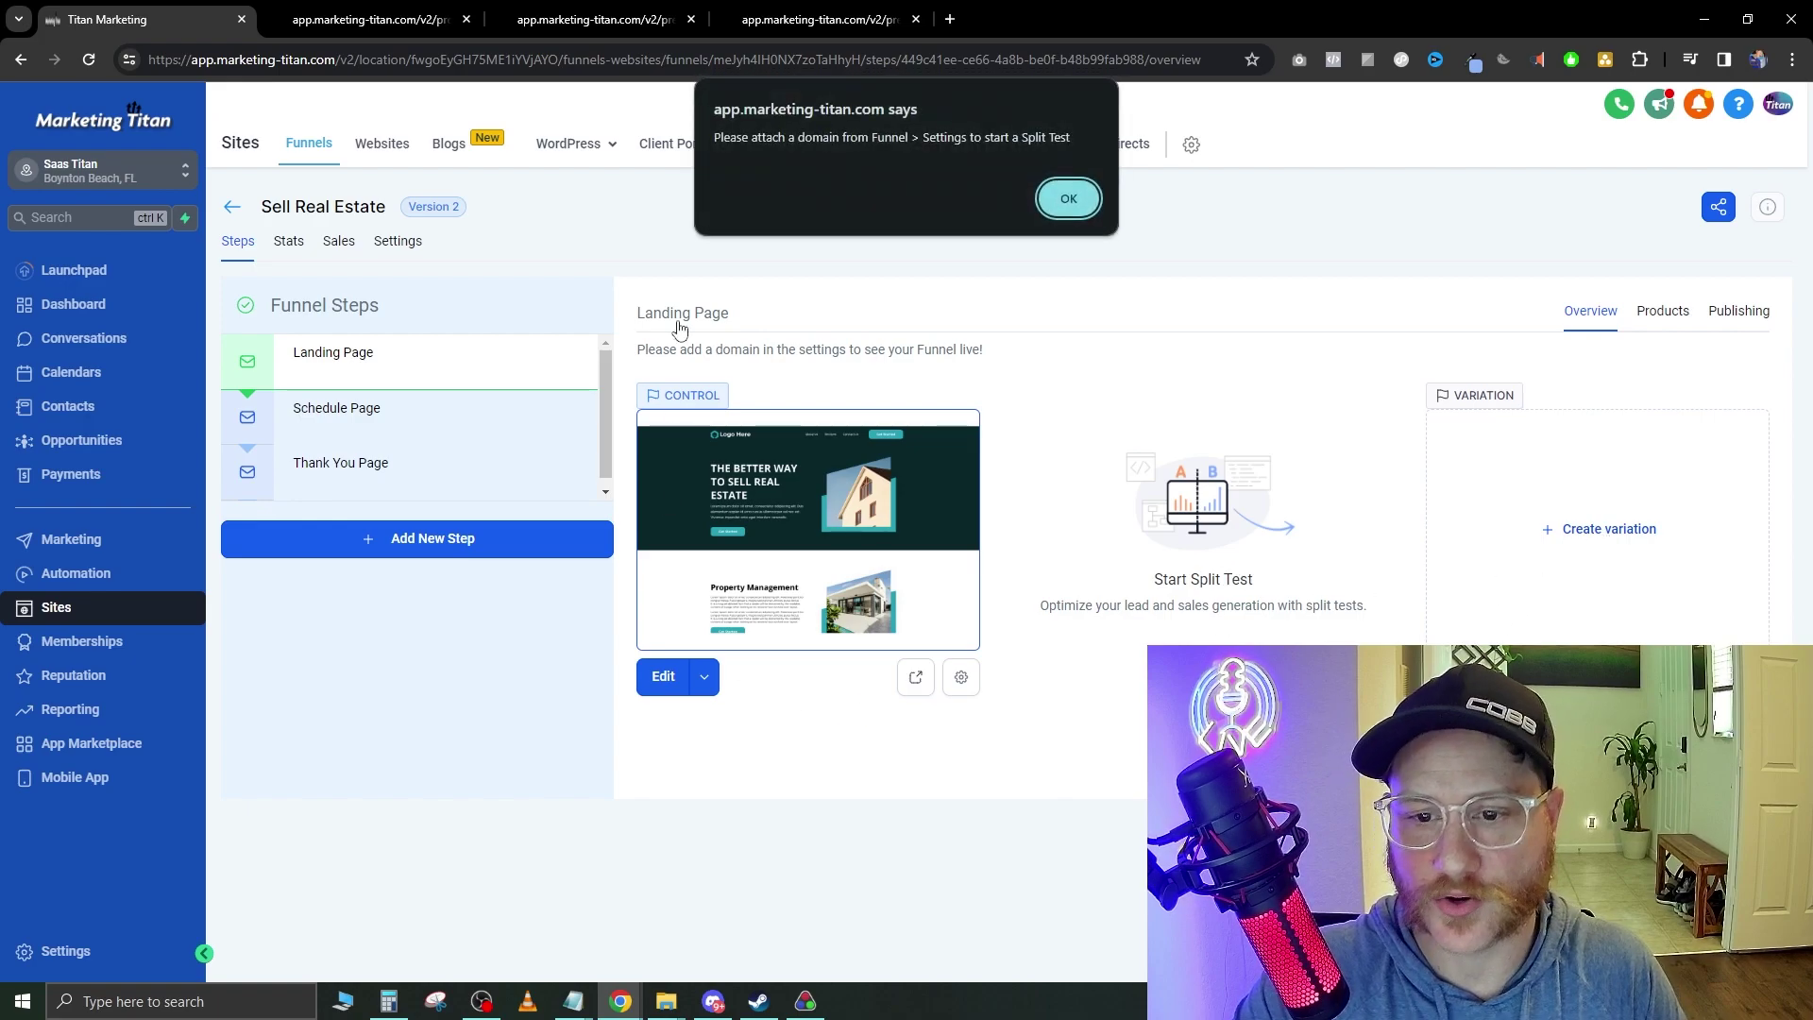
left_click(1061, 201)
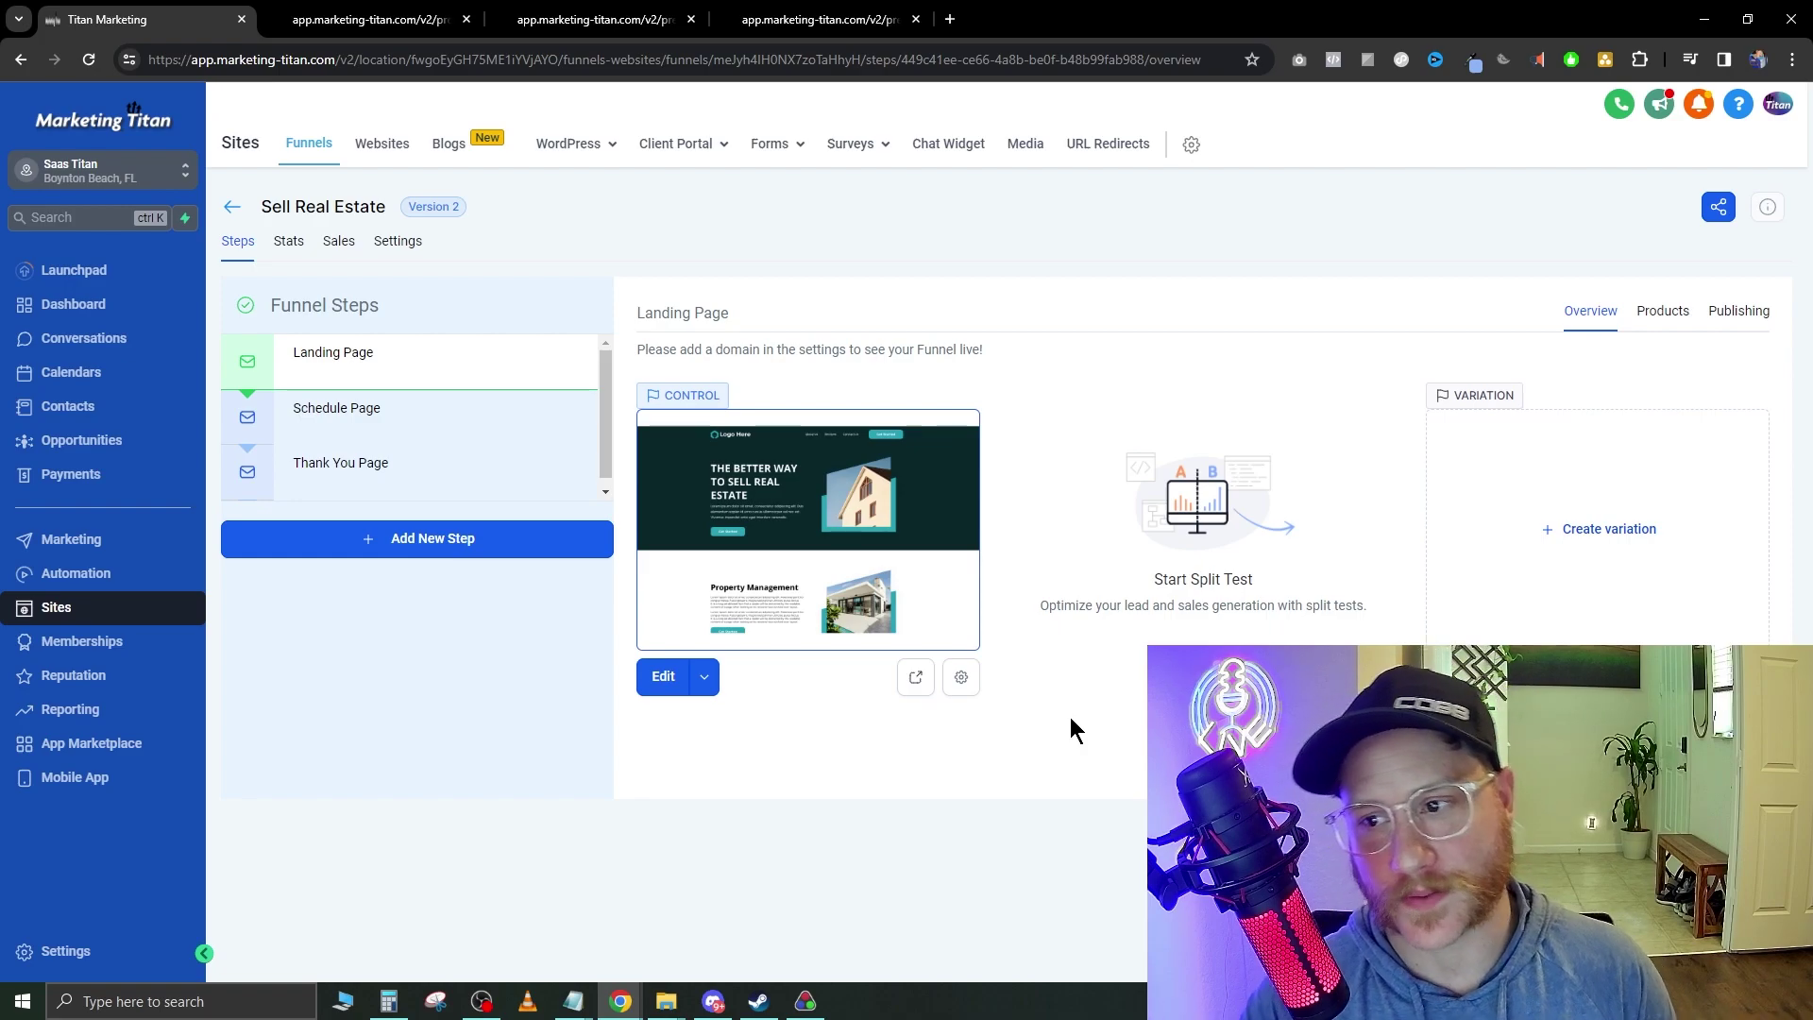
left_click_drag(1254, 388, 1267, 331)
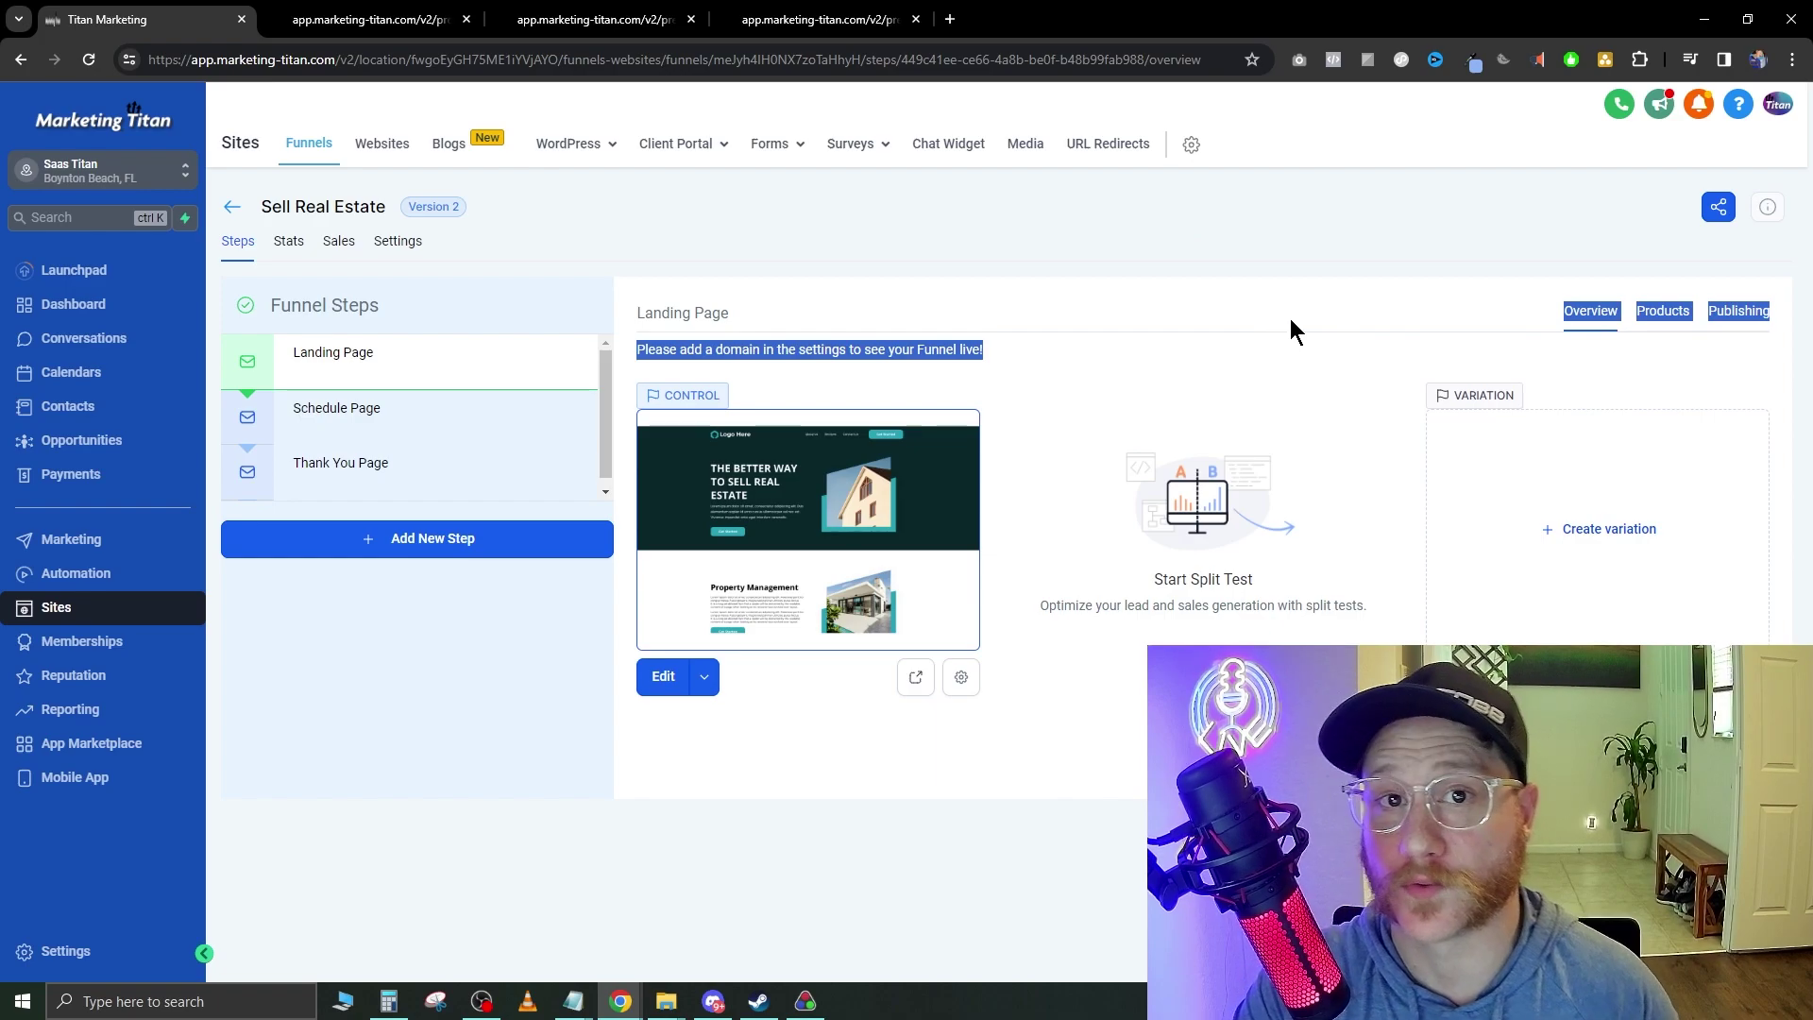
left_click(1449, 223)
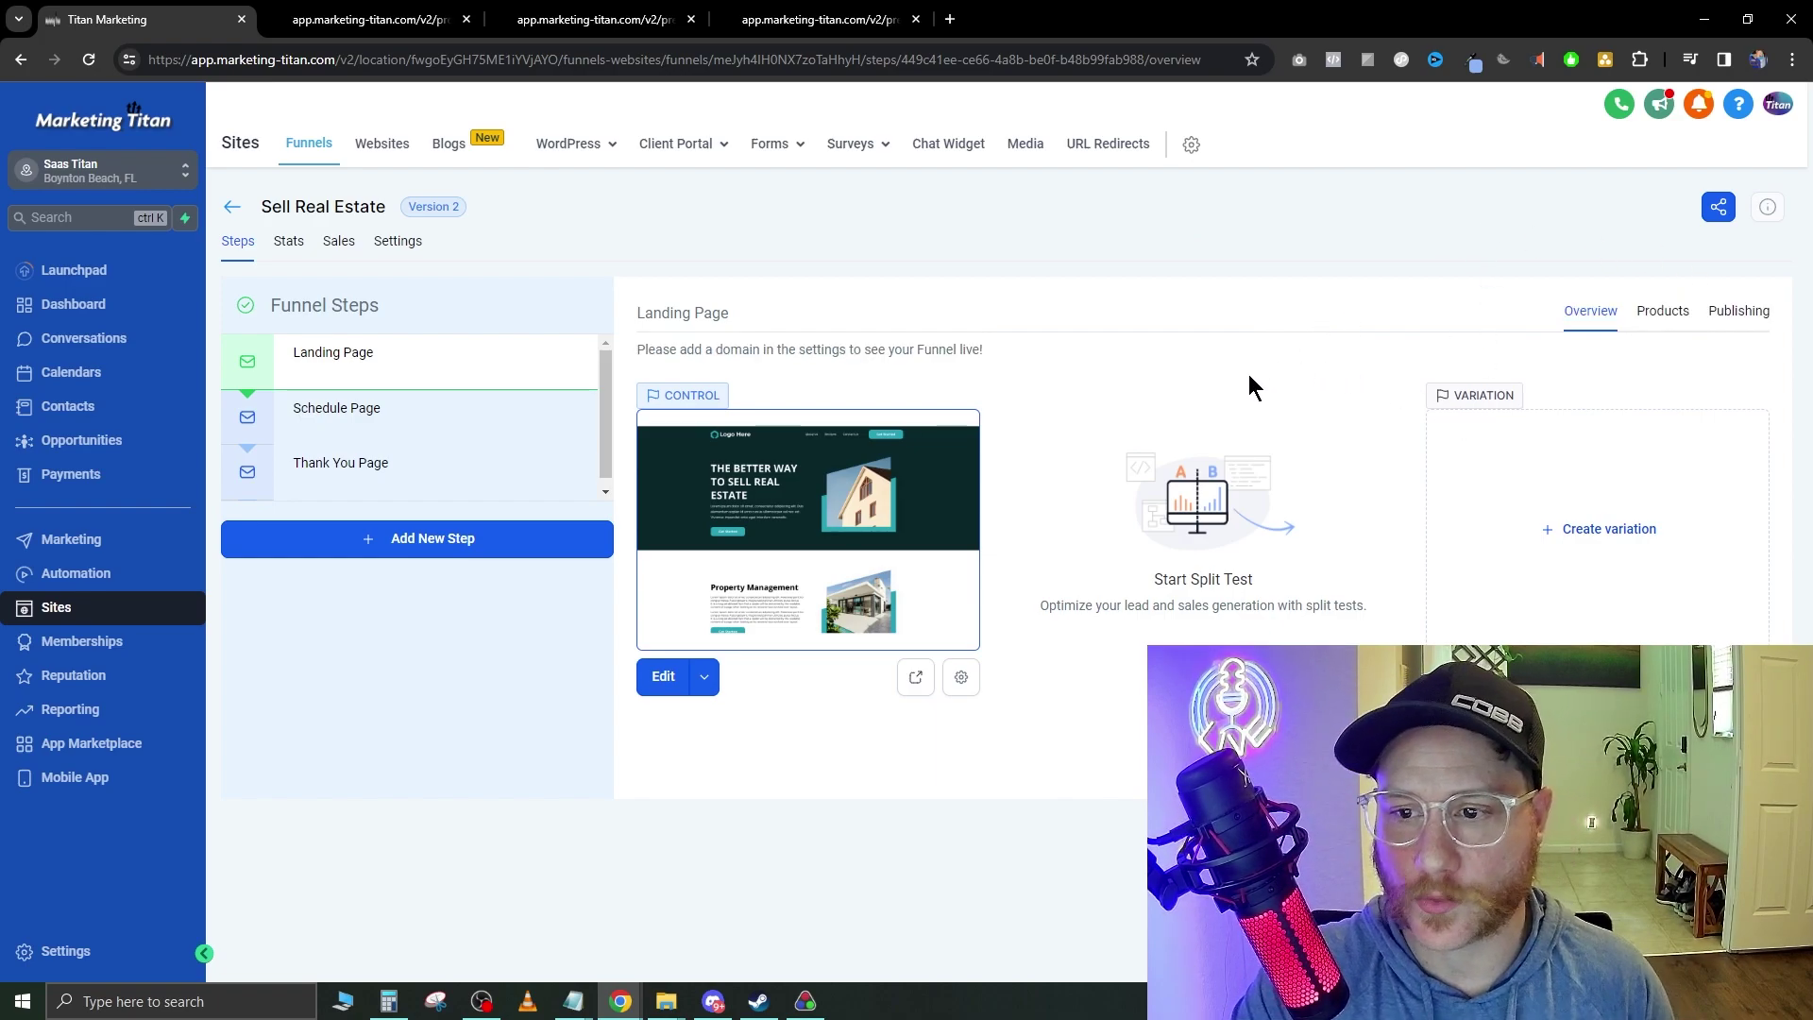
Open the form for adding a product to the Landing Page and check its product selection.
left_click(1671, 311)
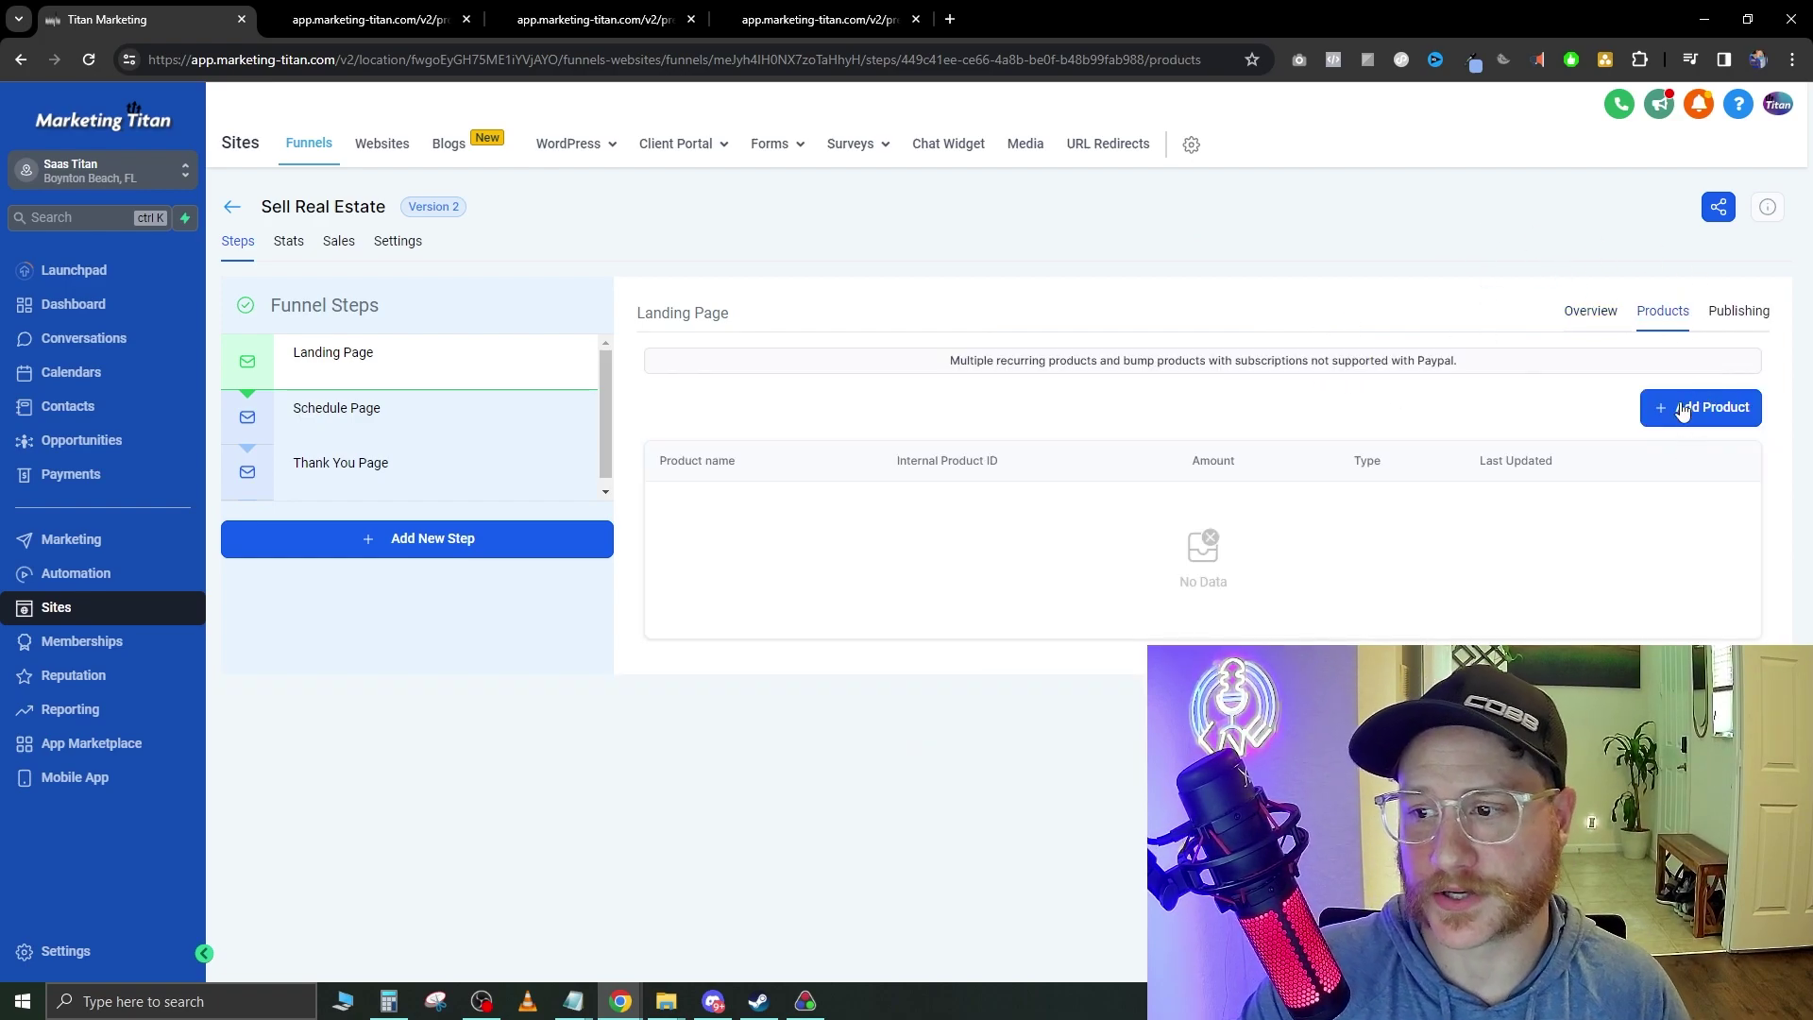
left_click(1692, 425)
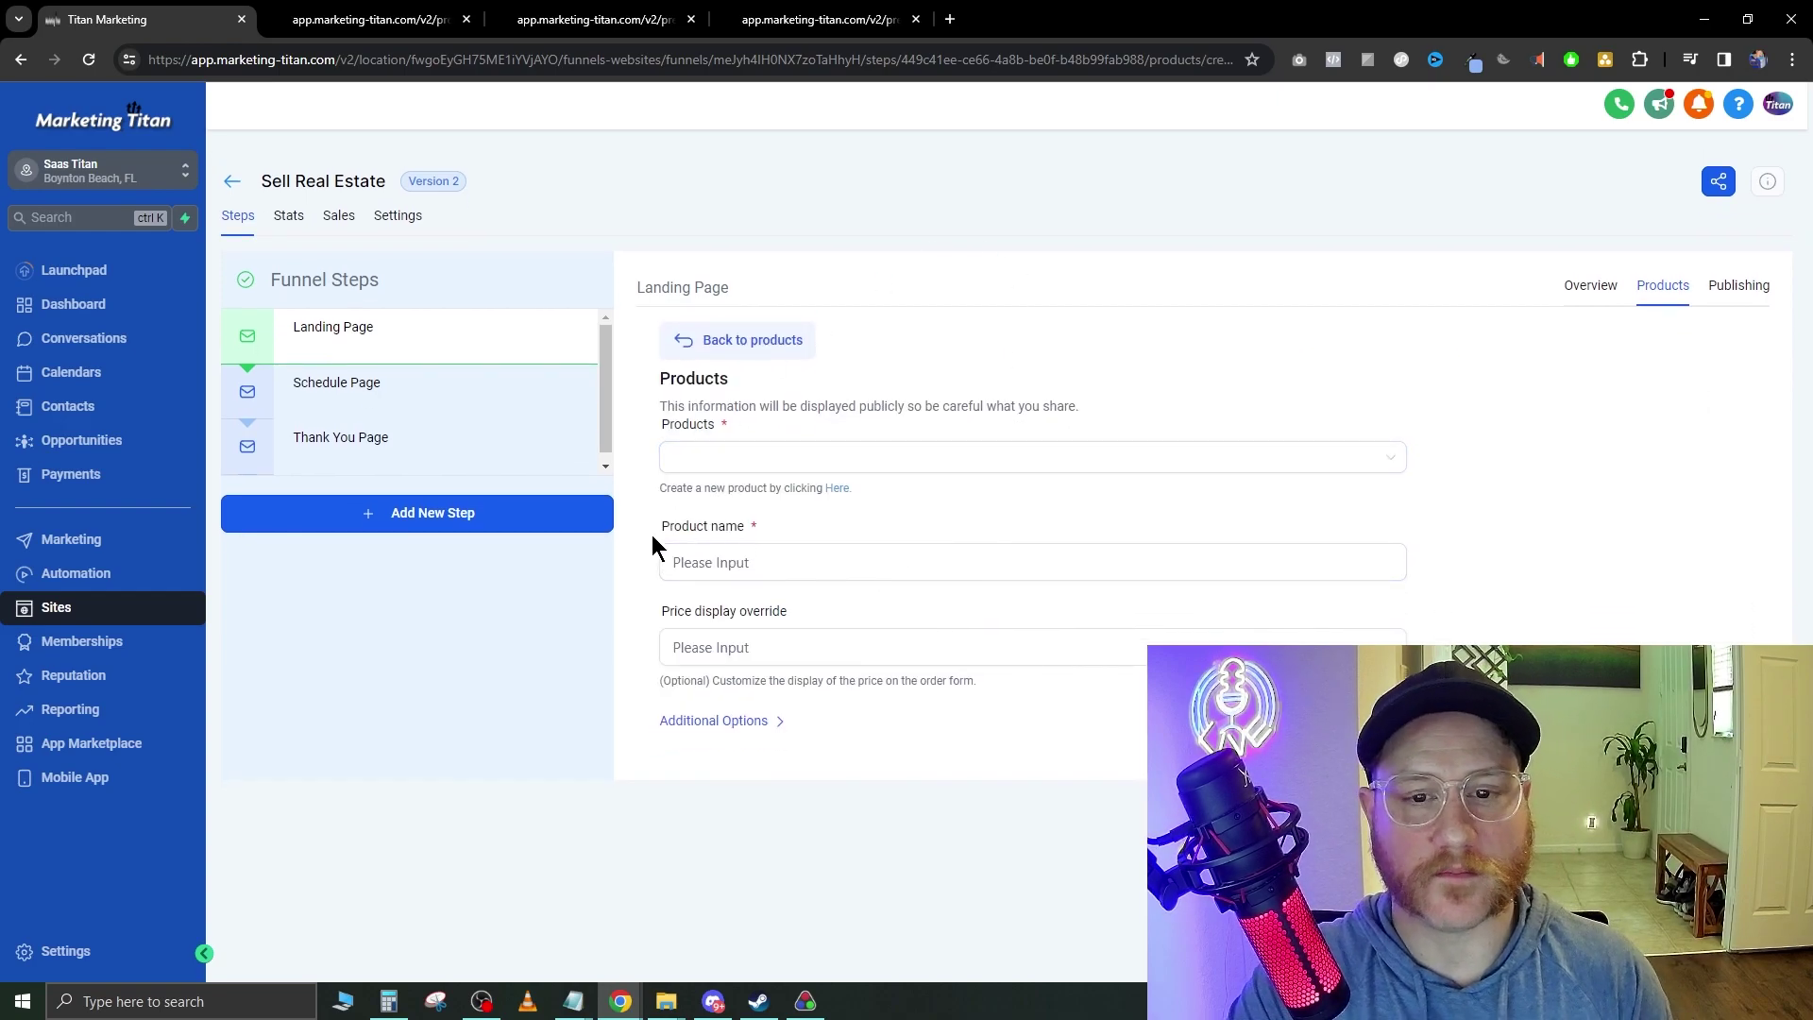
left_click(751, 461)
left_click(1430, 529)
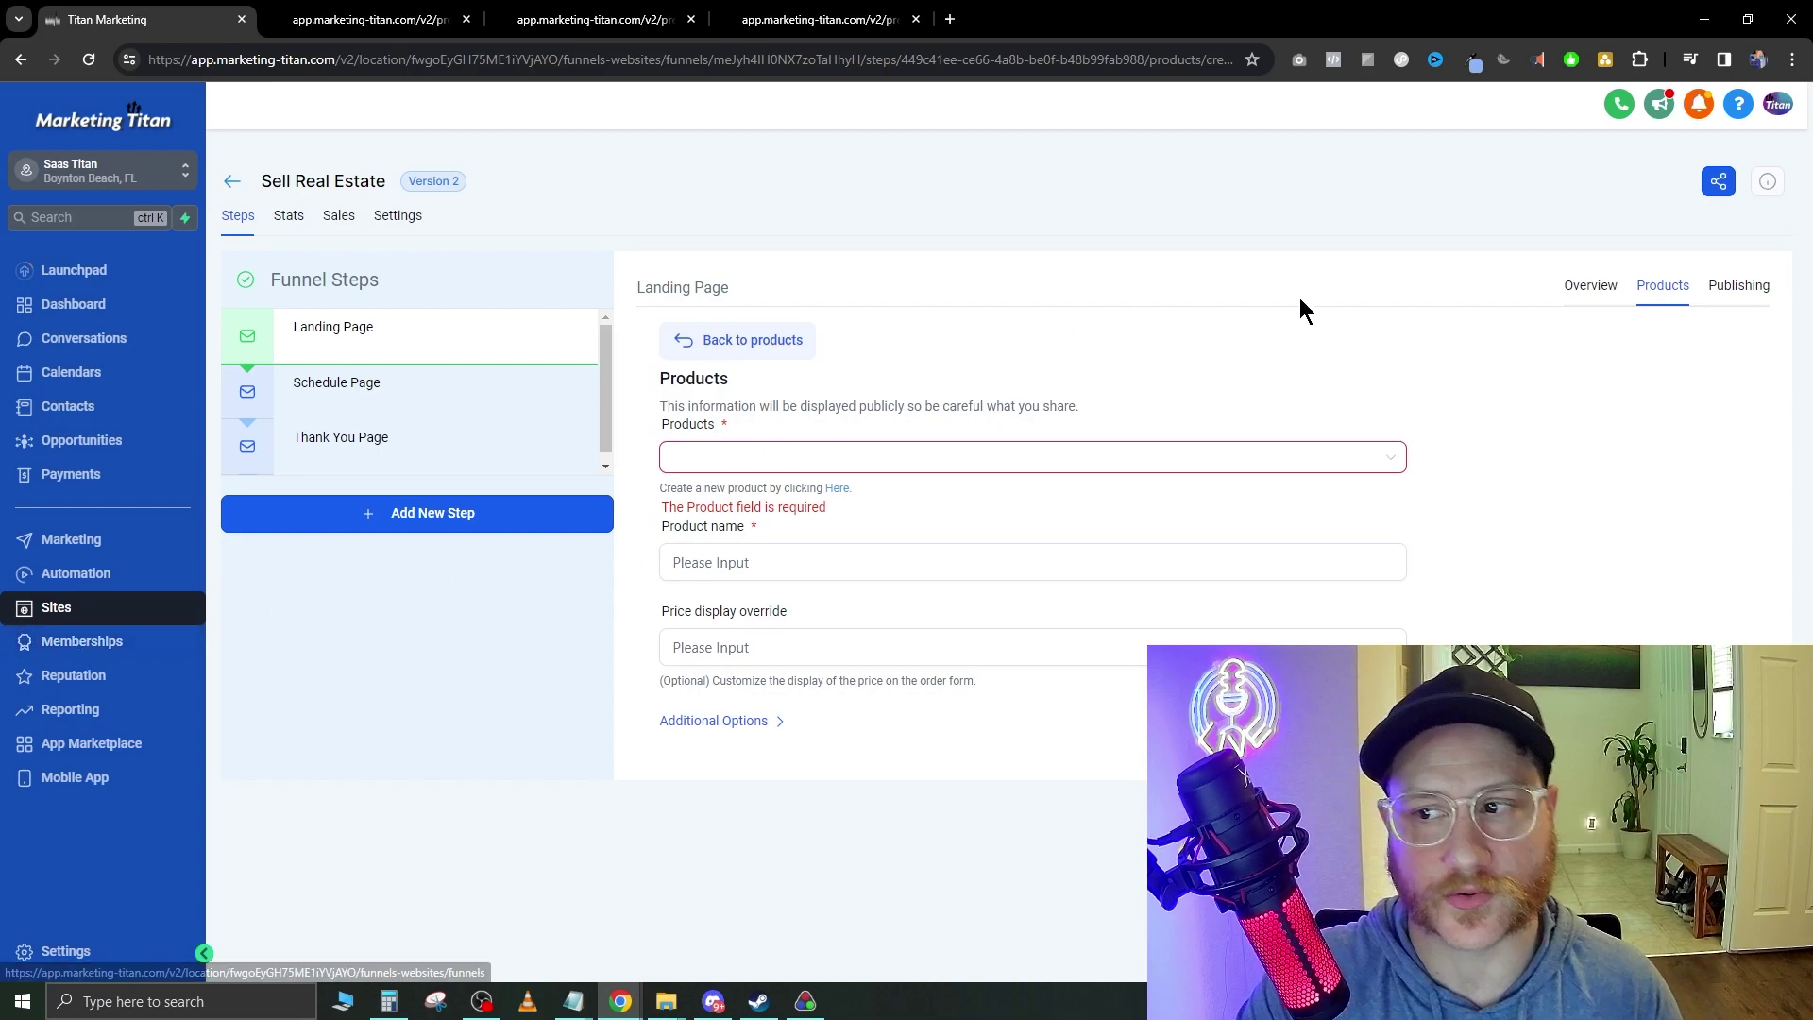
Change the Landing Page's step URL to /LP1 in its publishing settings and update the step.
left_click(1738, 285)
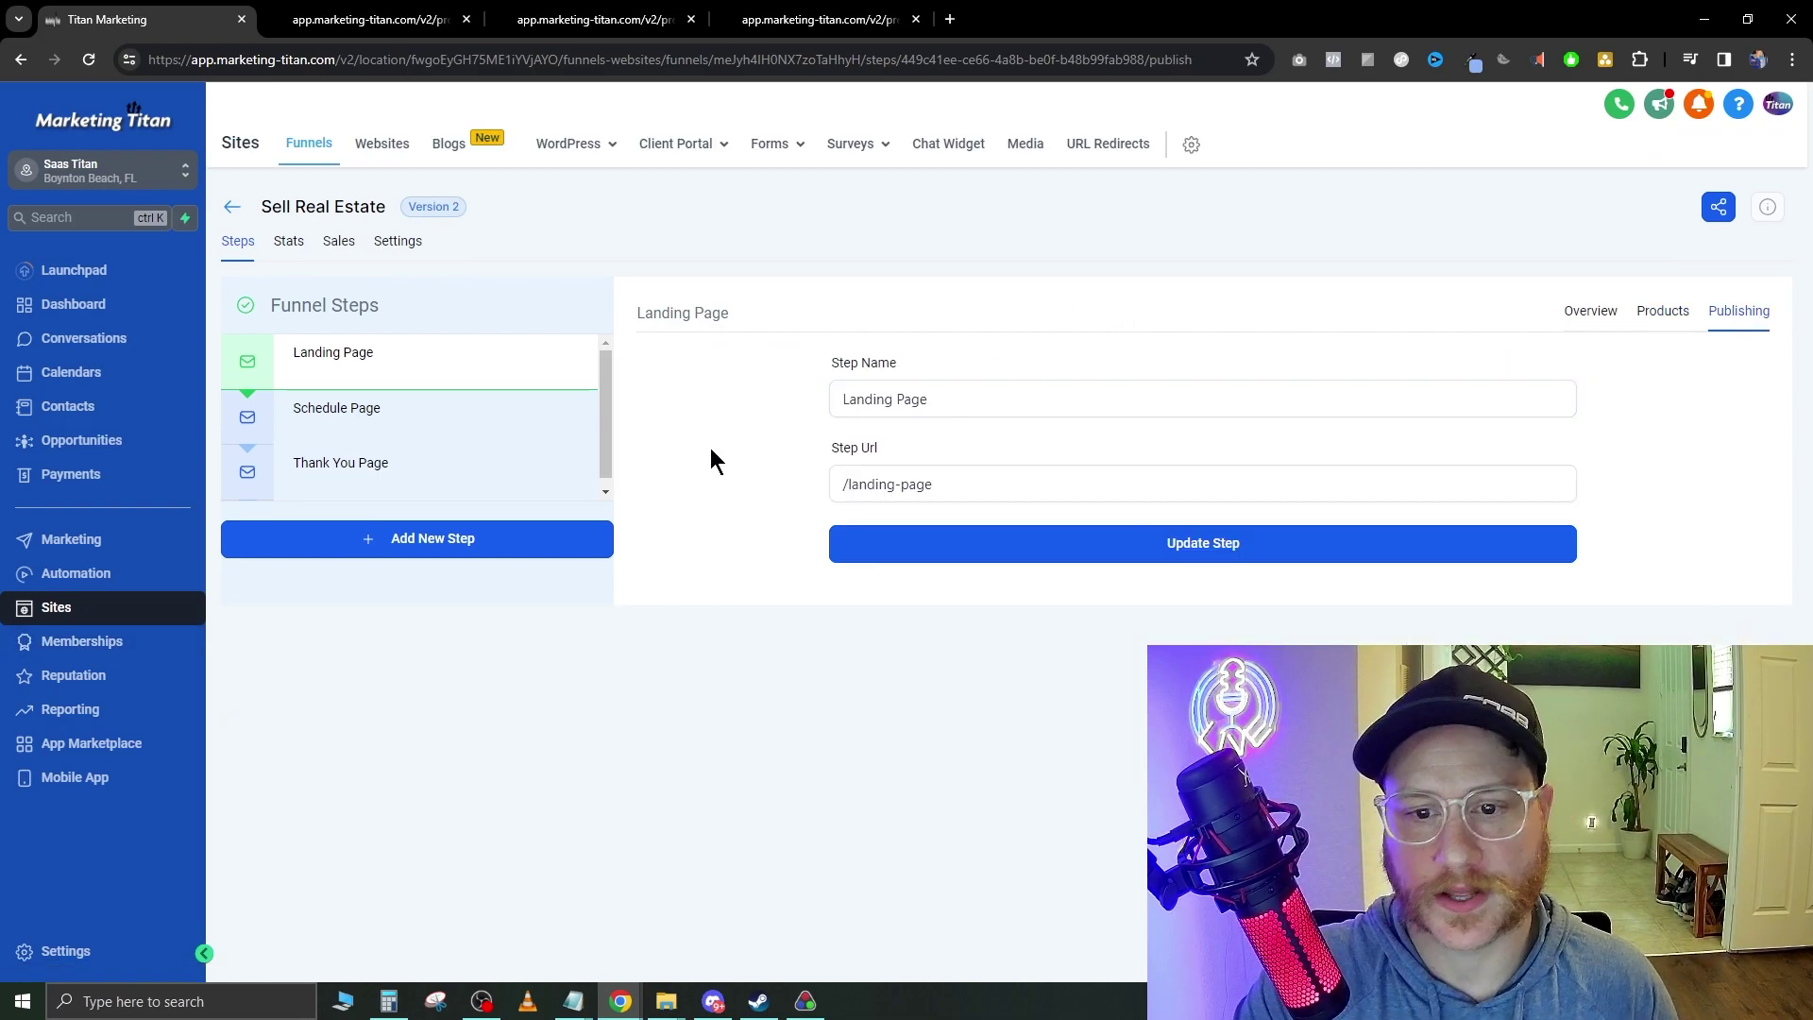
left_click(935, 486)
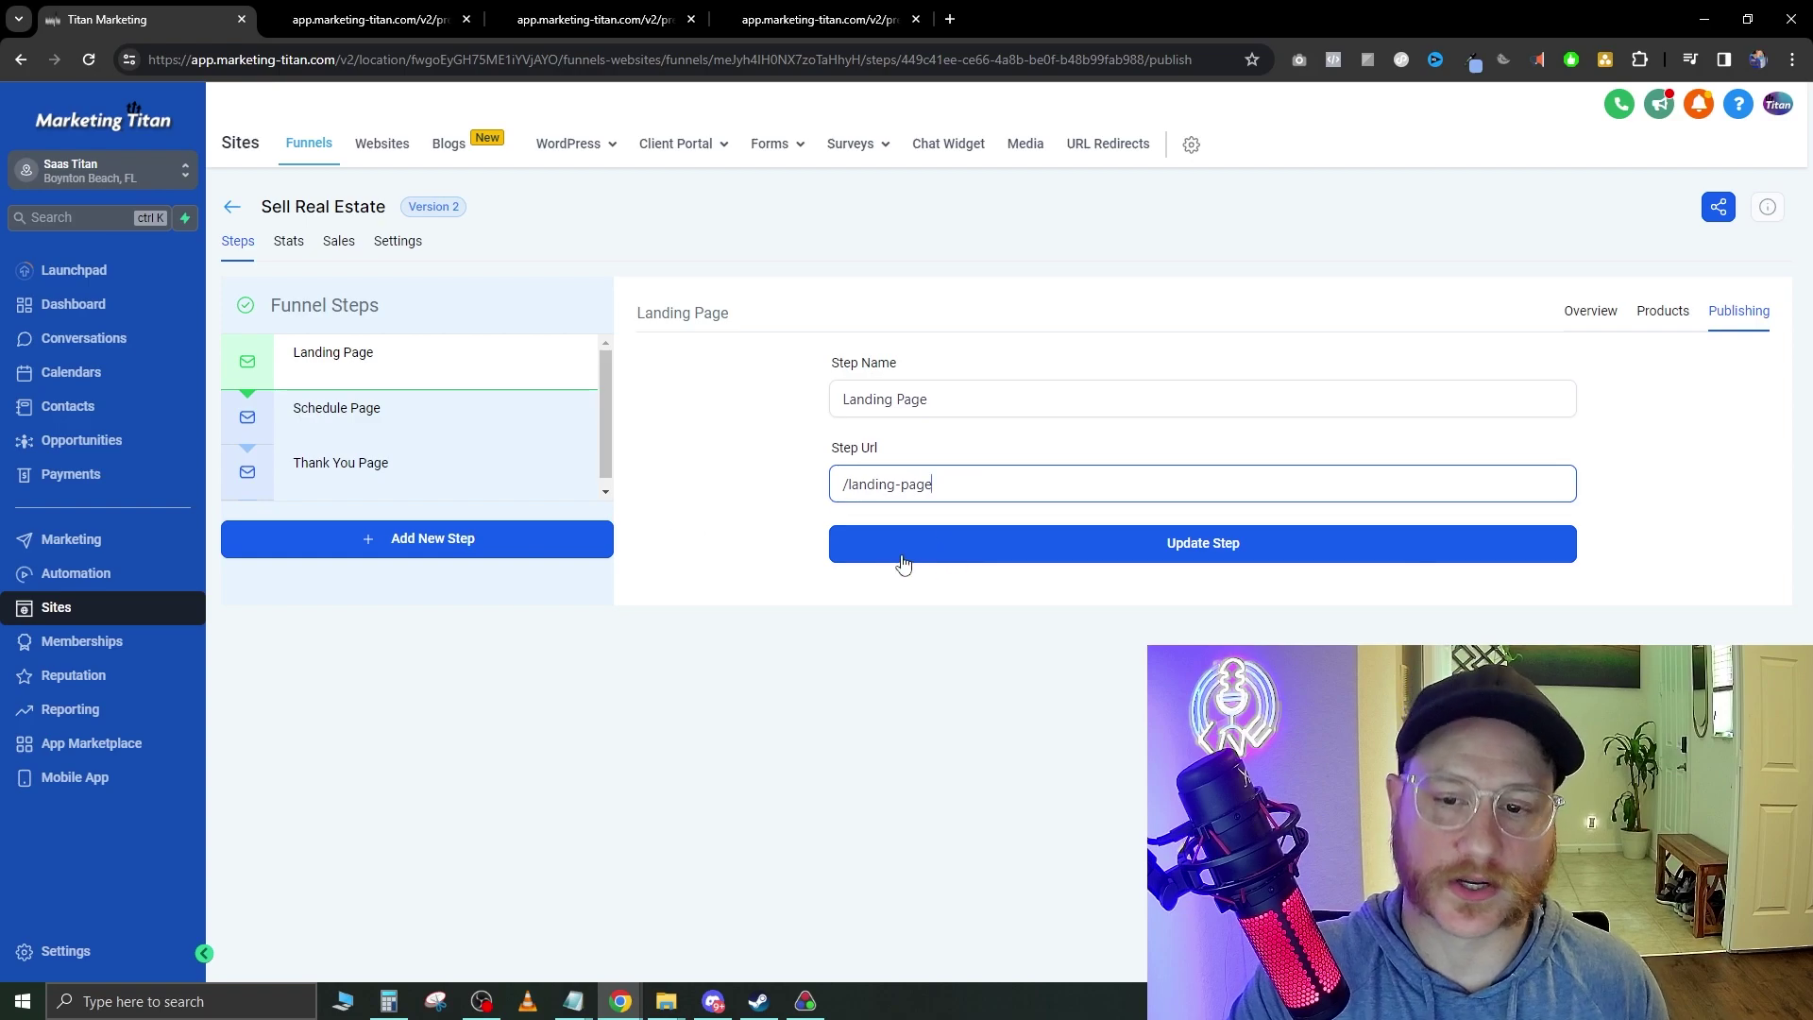
key("BackSpace")
key("BackSpace")
key("BackSpace")
key("BackSpace")
key("BackSpace")
key("BackSpace")
key("BackSpace")
key("BackSpace")
key("BackSpace")
key("BackSpace")
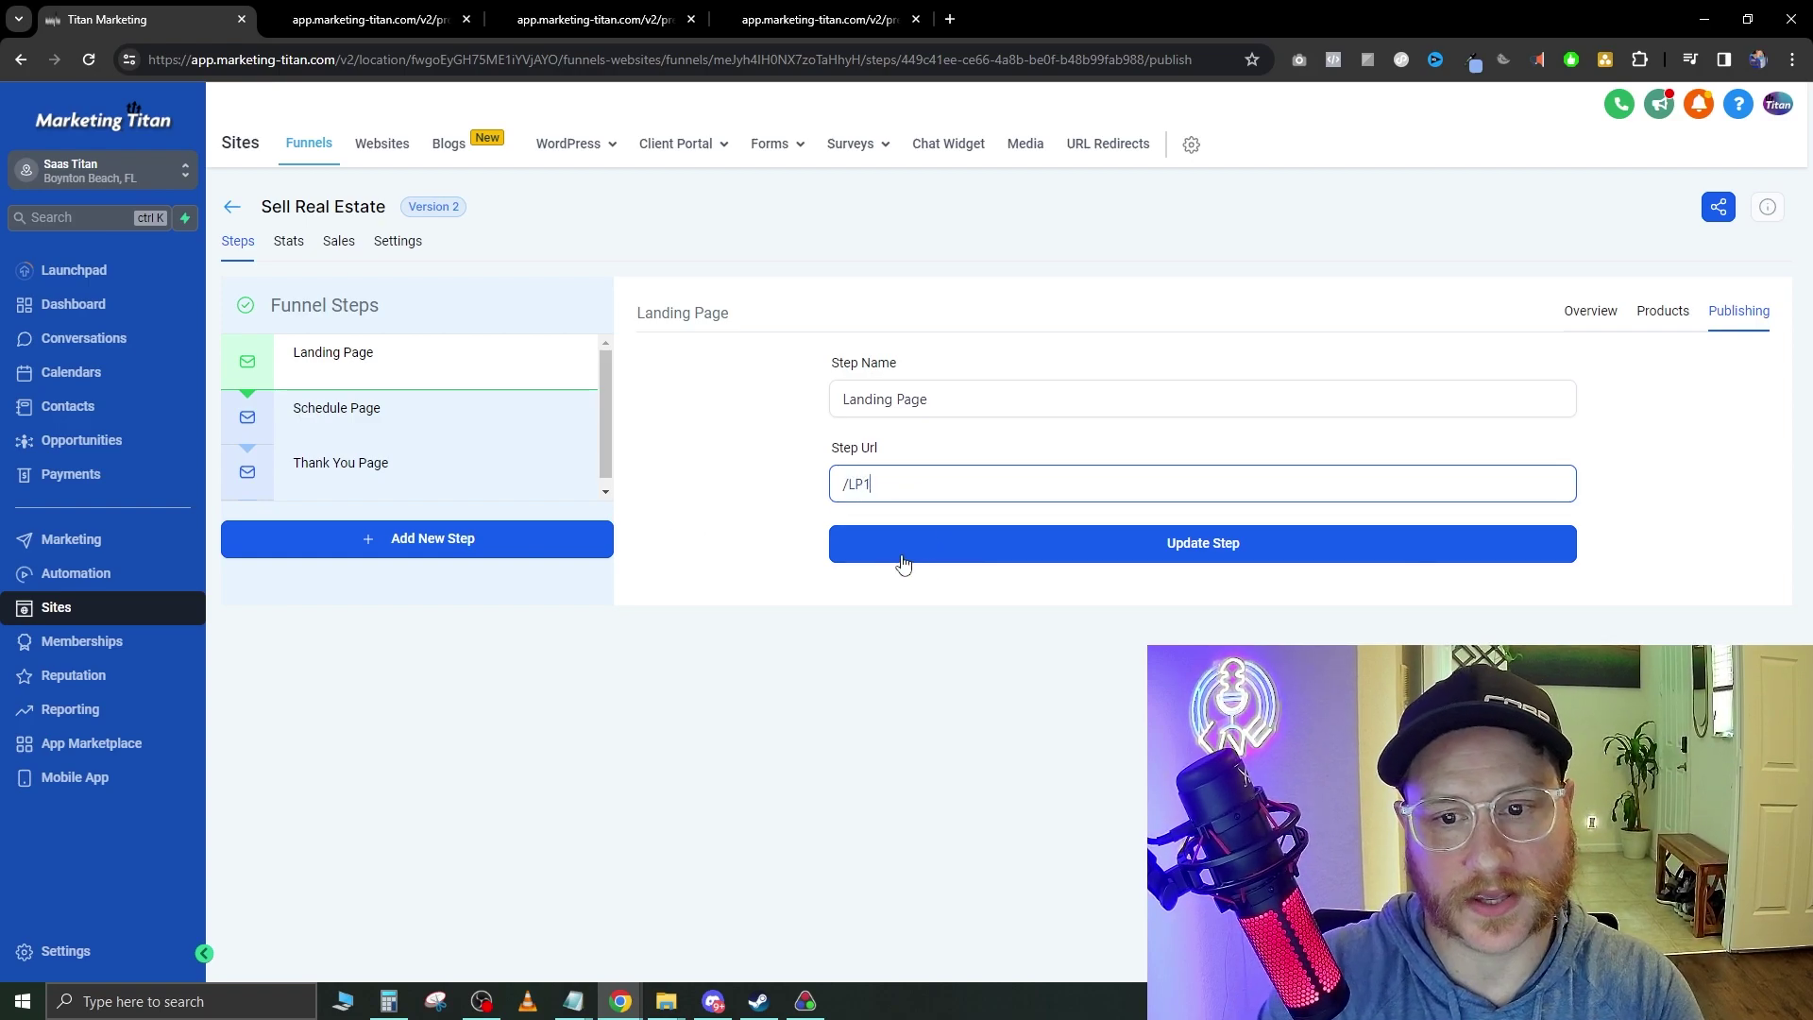
left_click(900, 556)
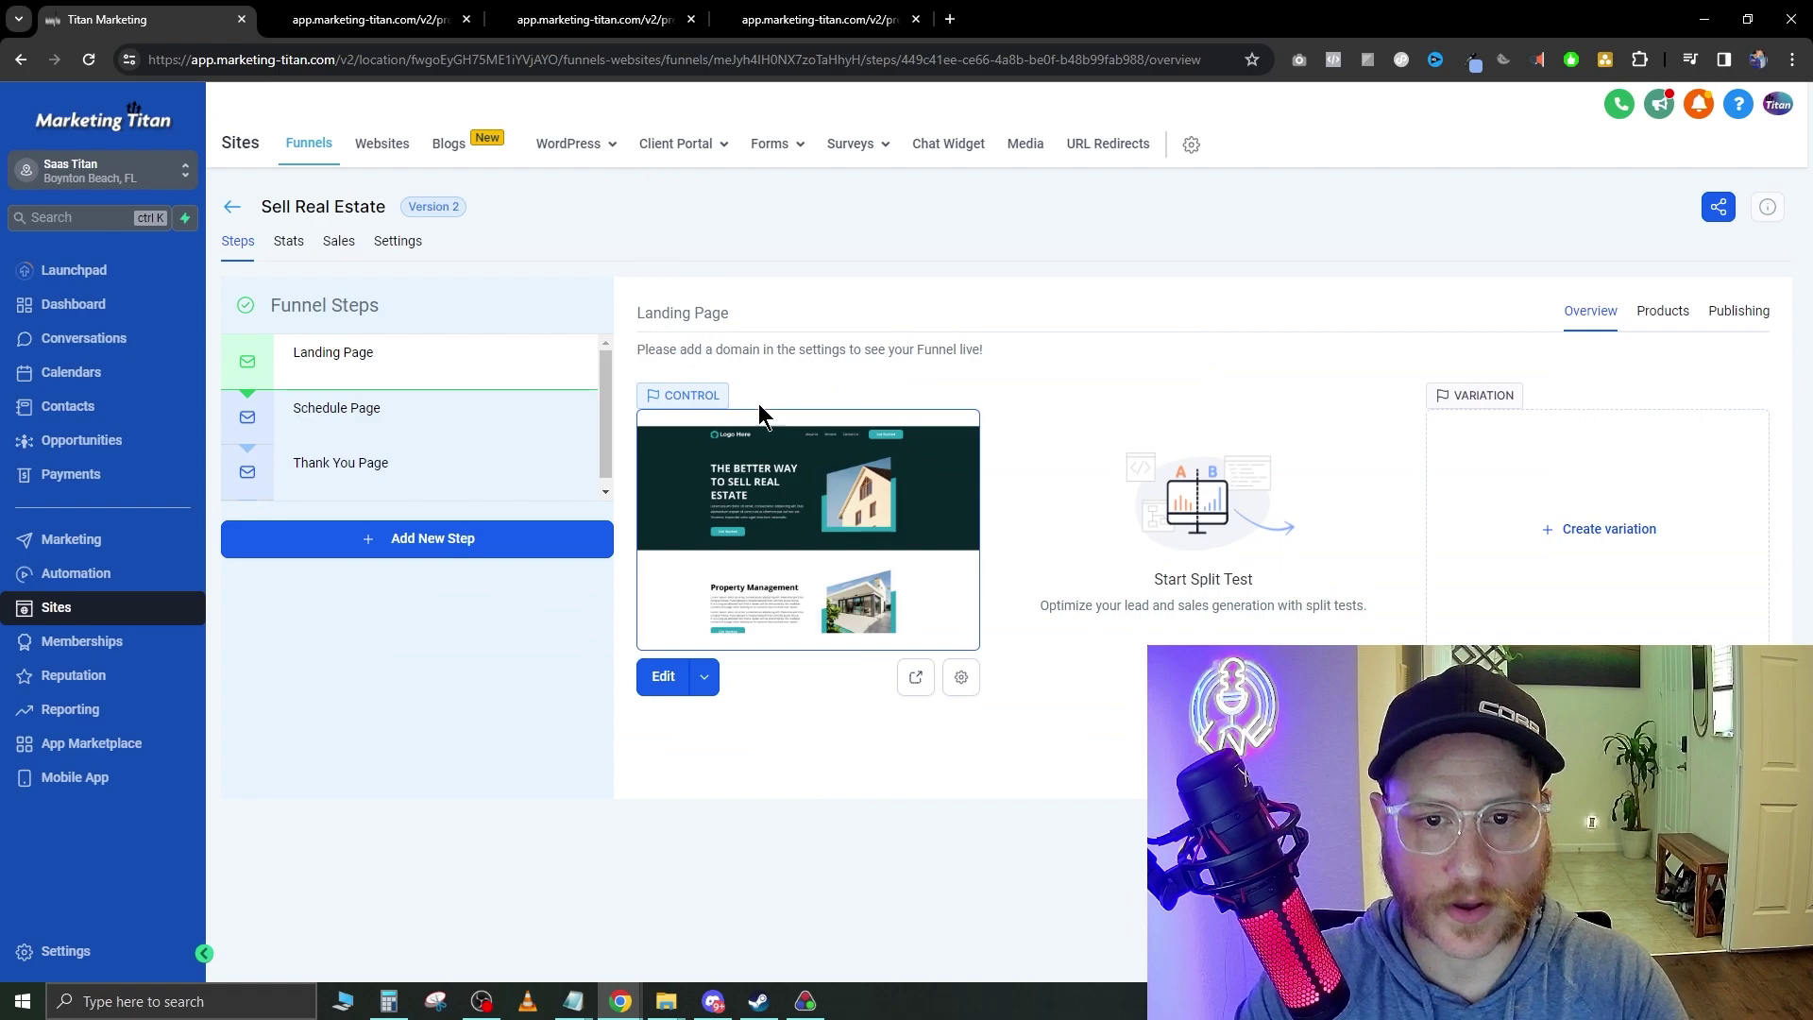
Open the Sell Real Estate funnel's settings and review its available domains, path and favicon URL field.
left_click(398, 241)
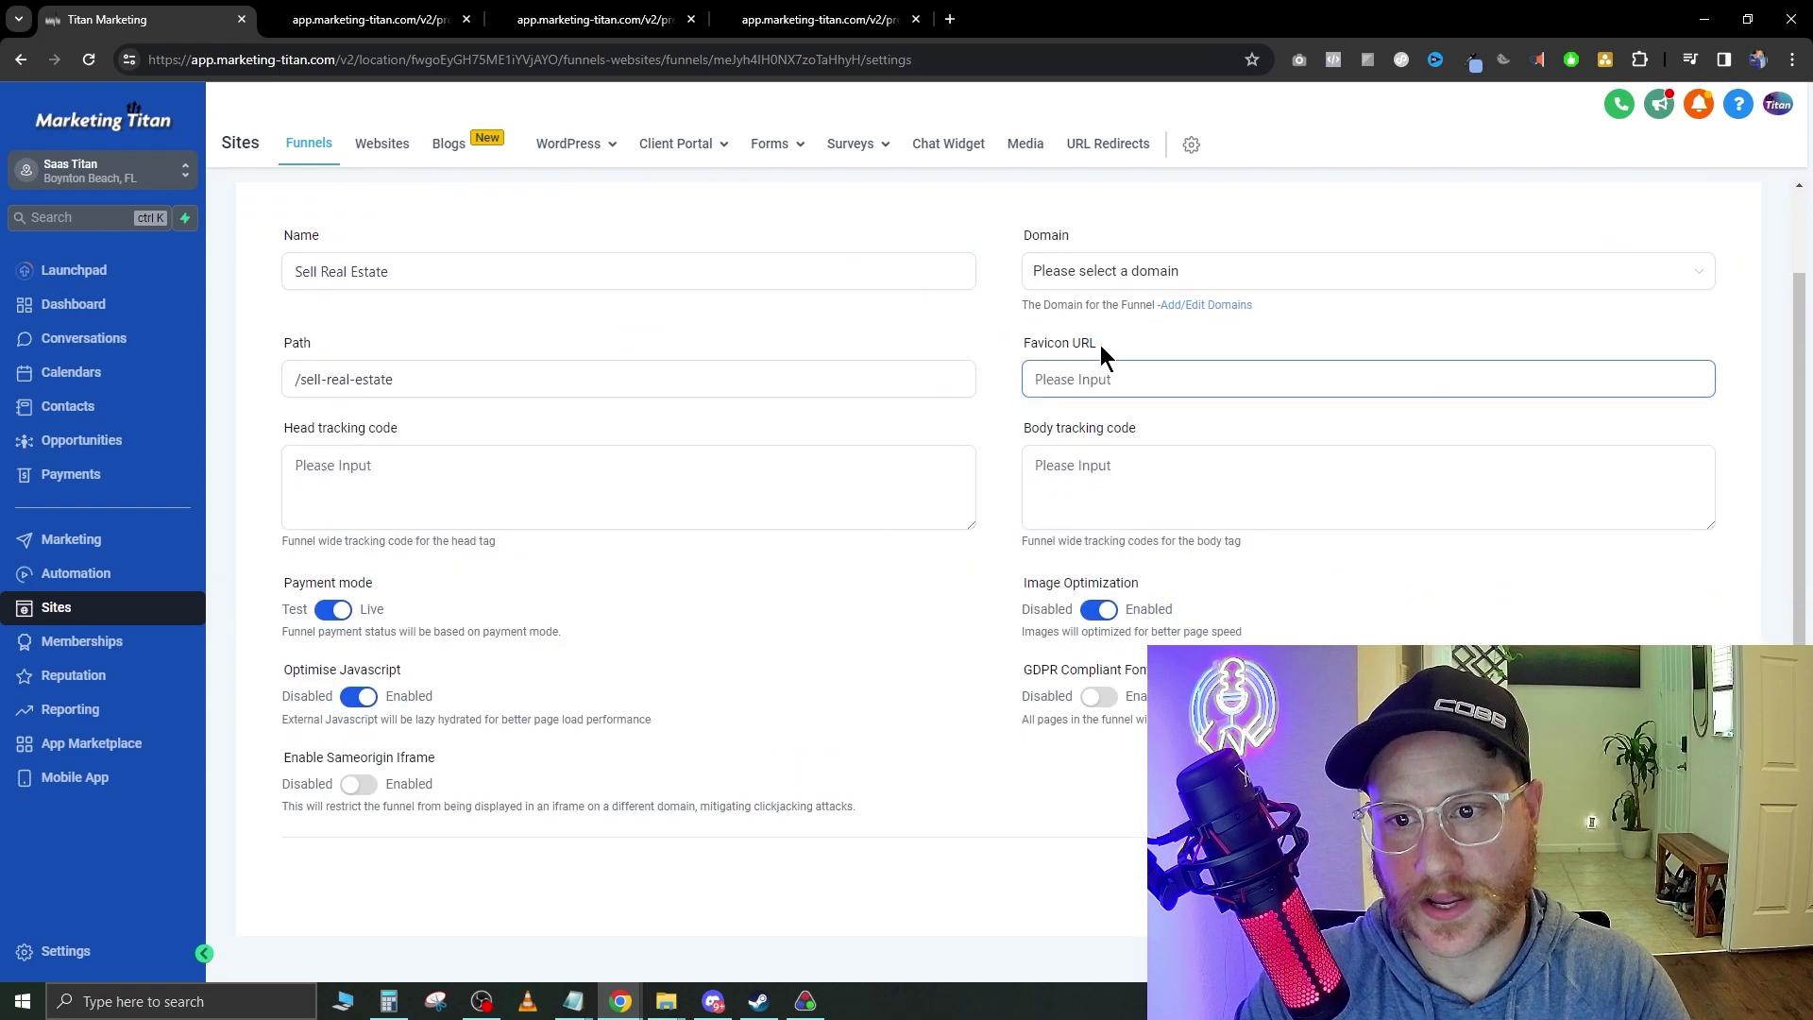
left_click(1207, 368)
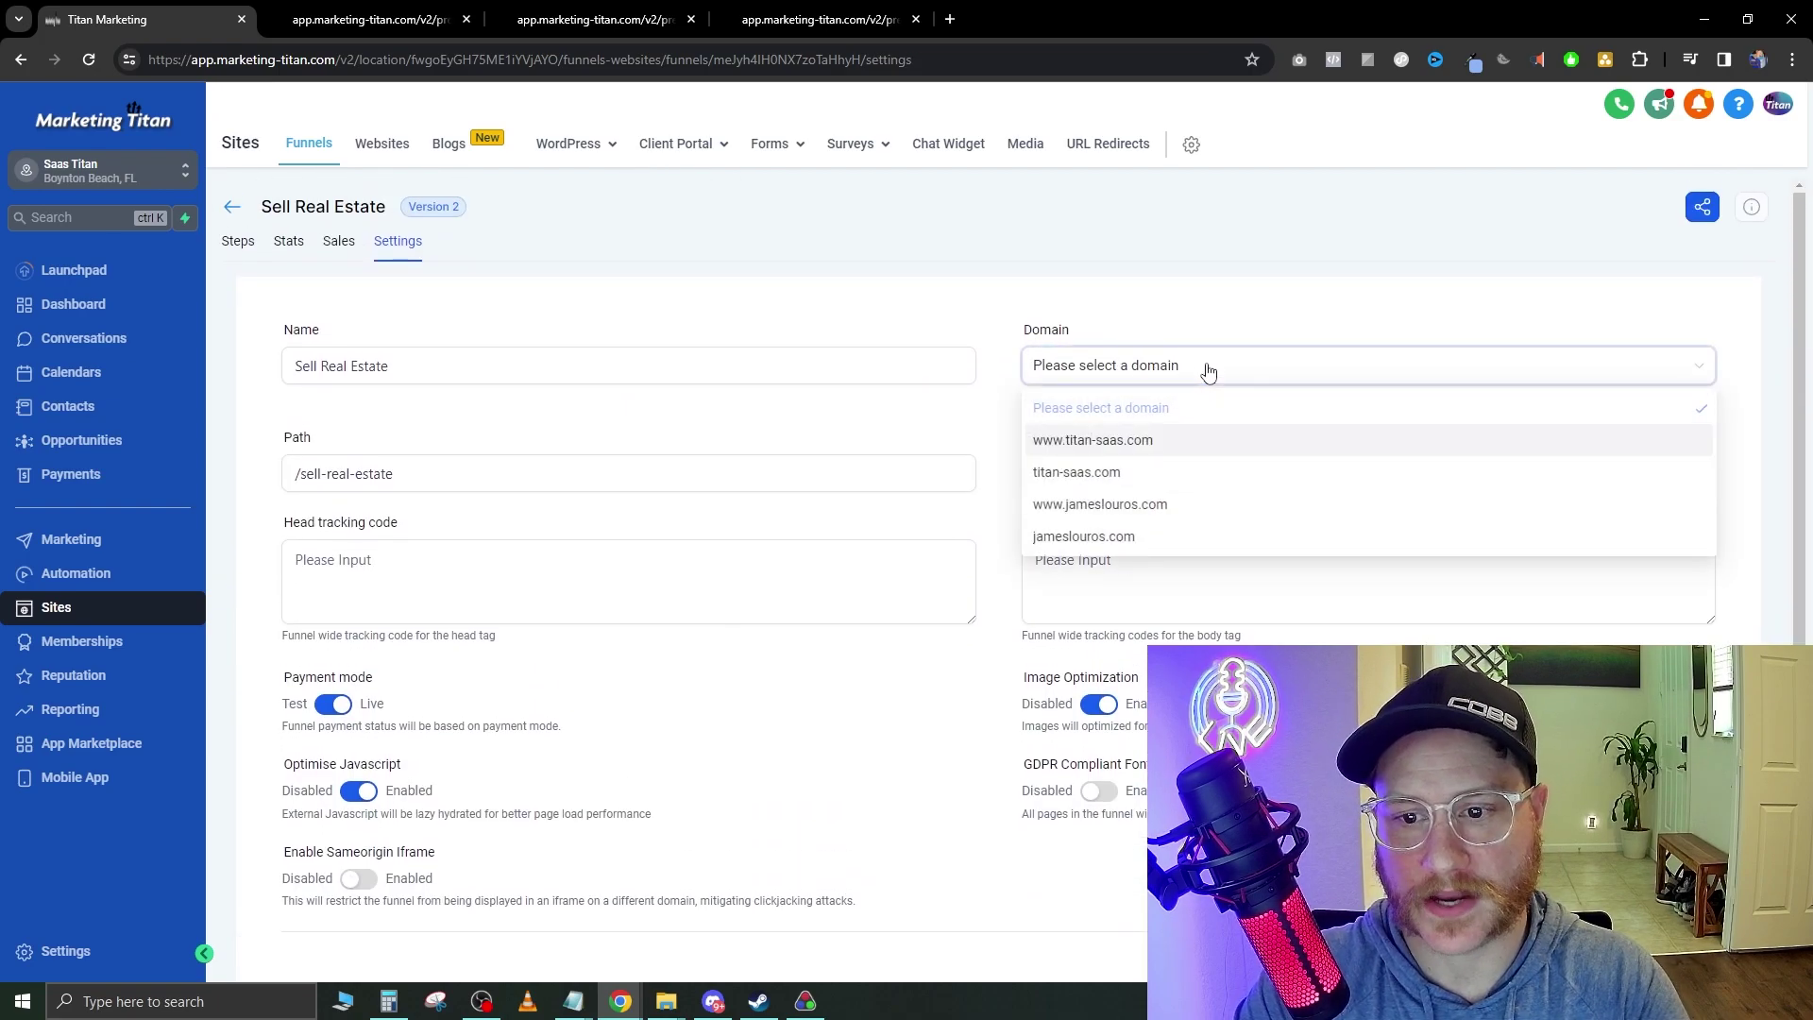
left_click(1208, 372)
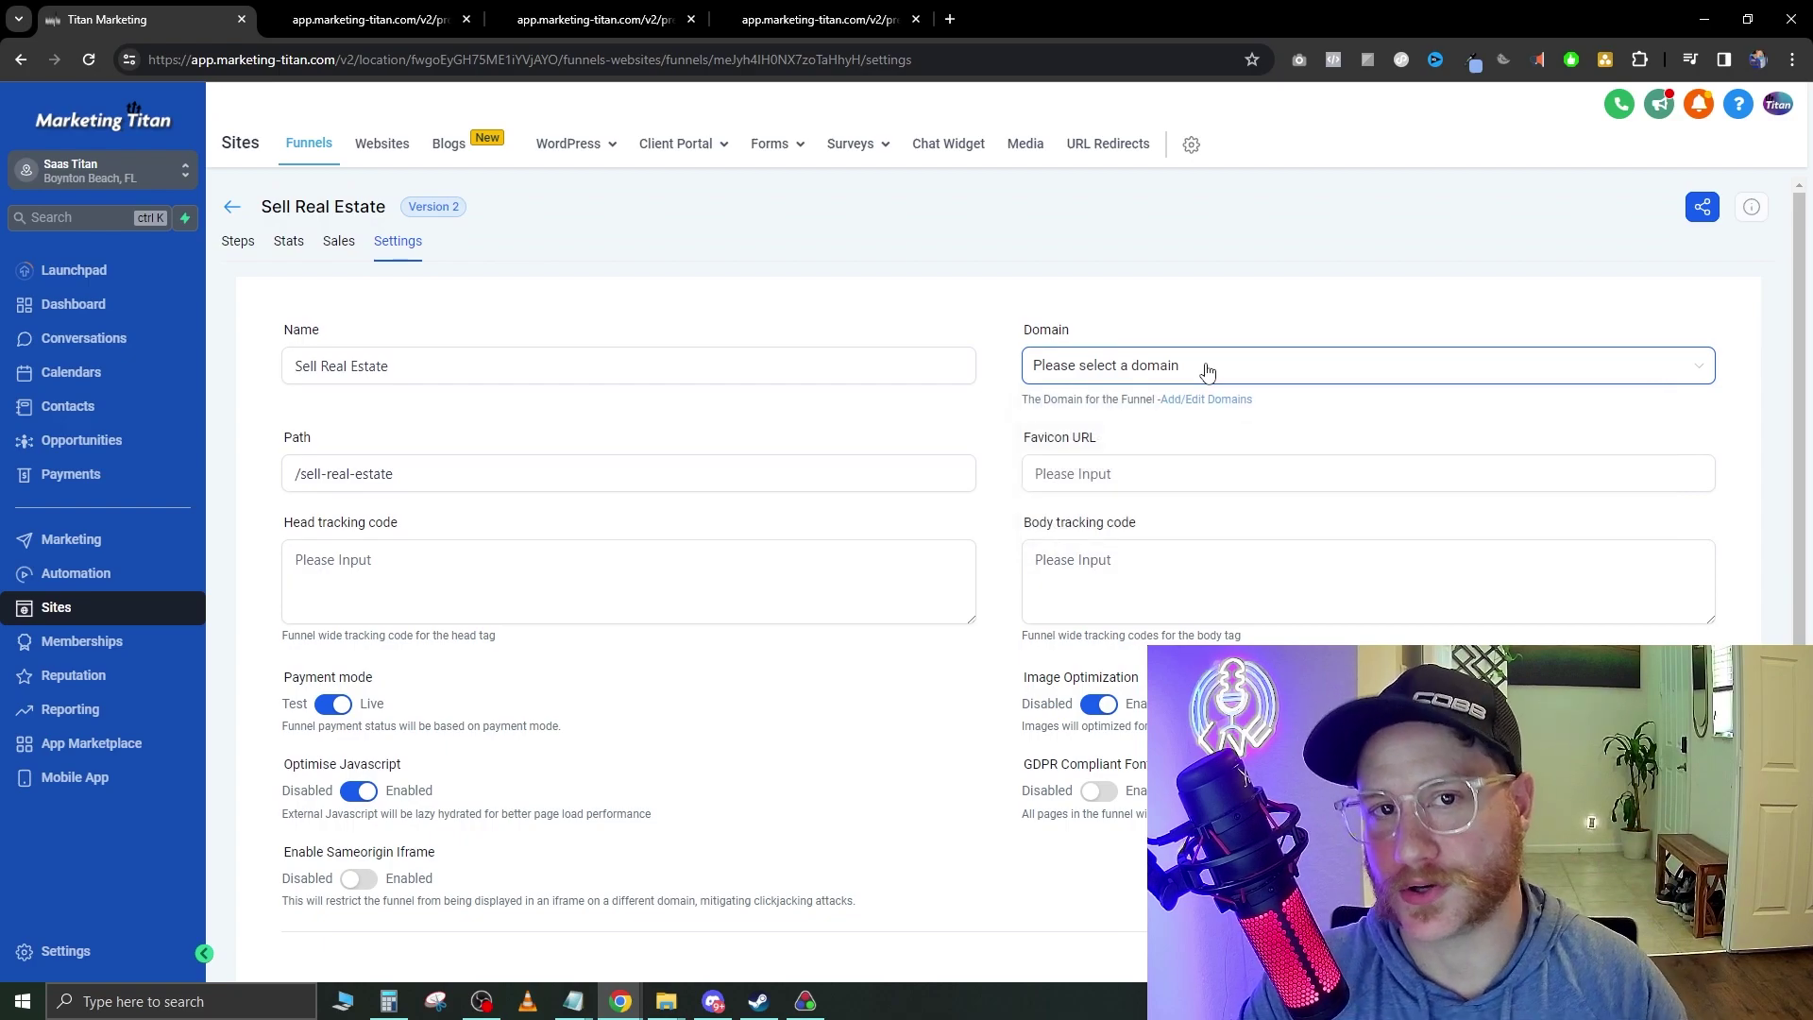
left_click(1199, 373)
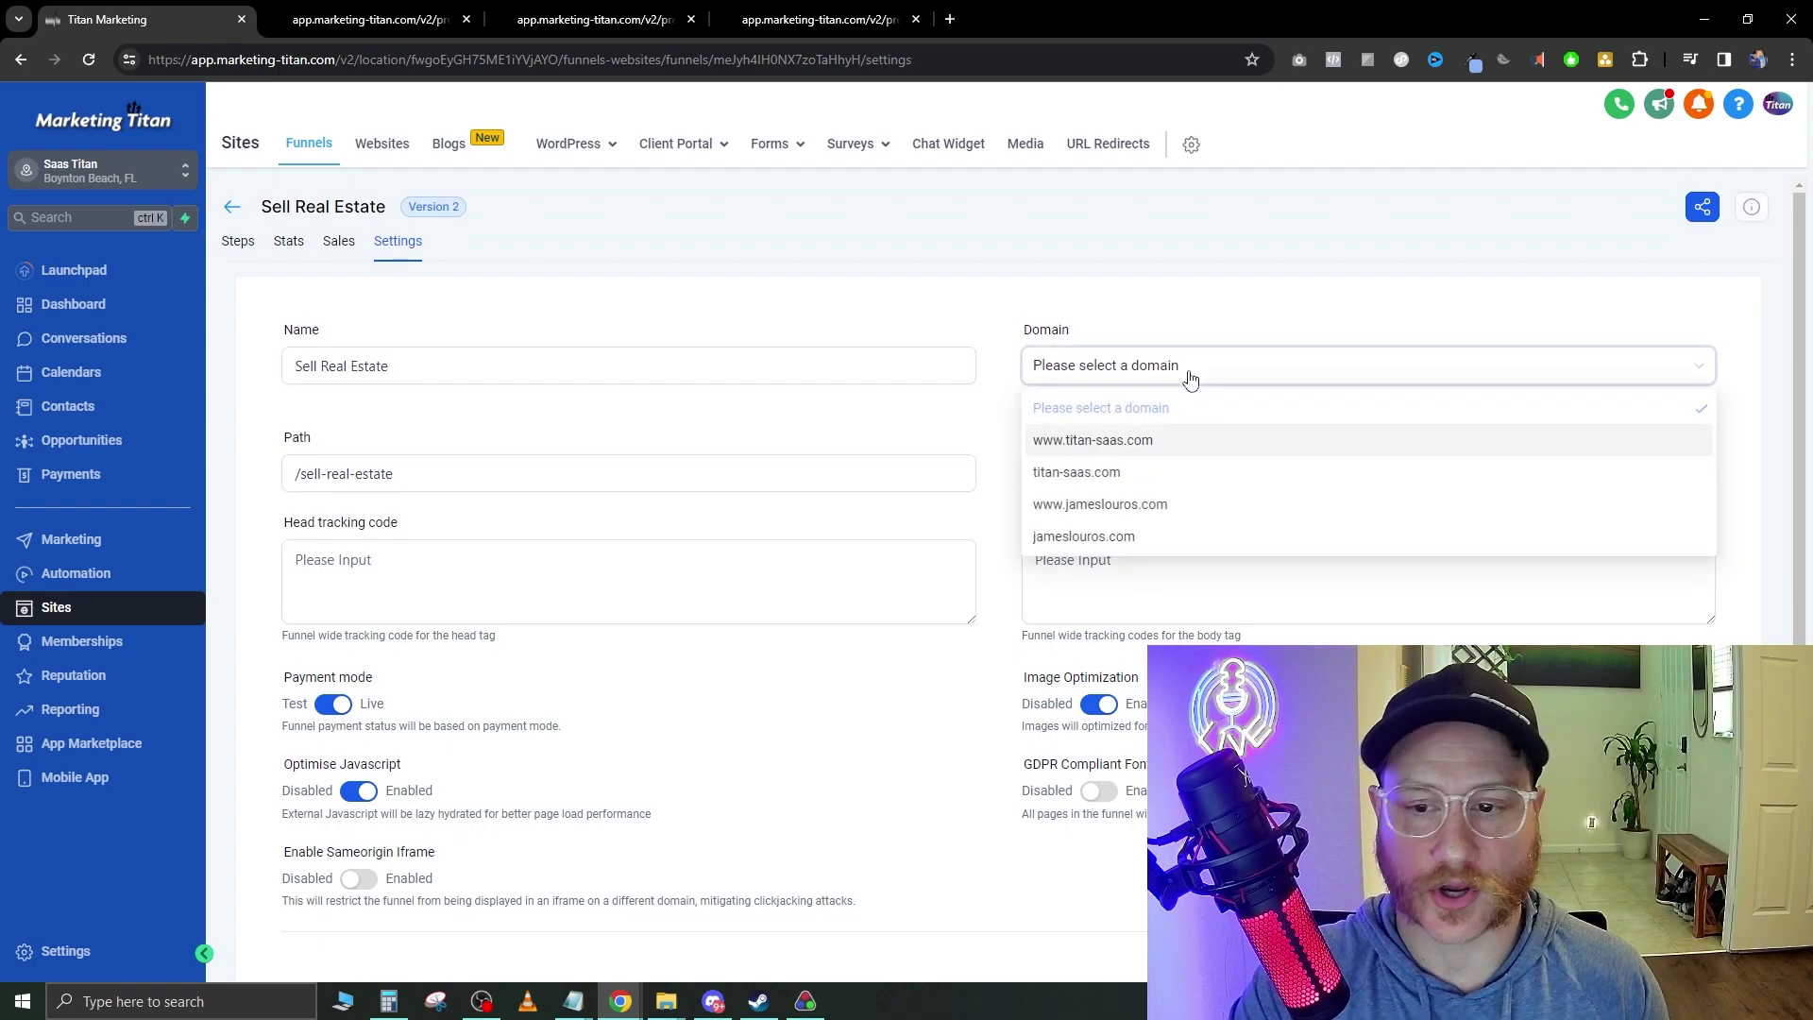
left_click(445, 481)
left_click_drag(445, 482, 94, 474)
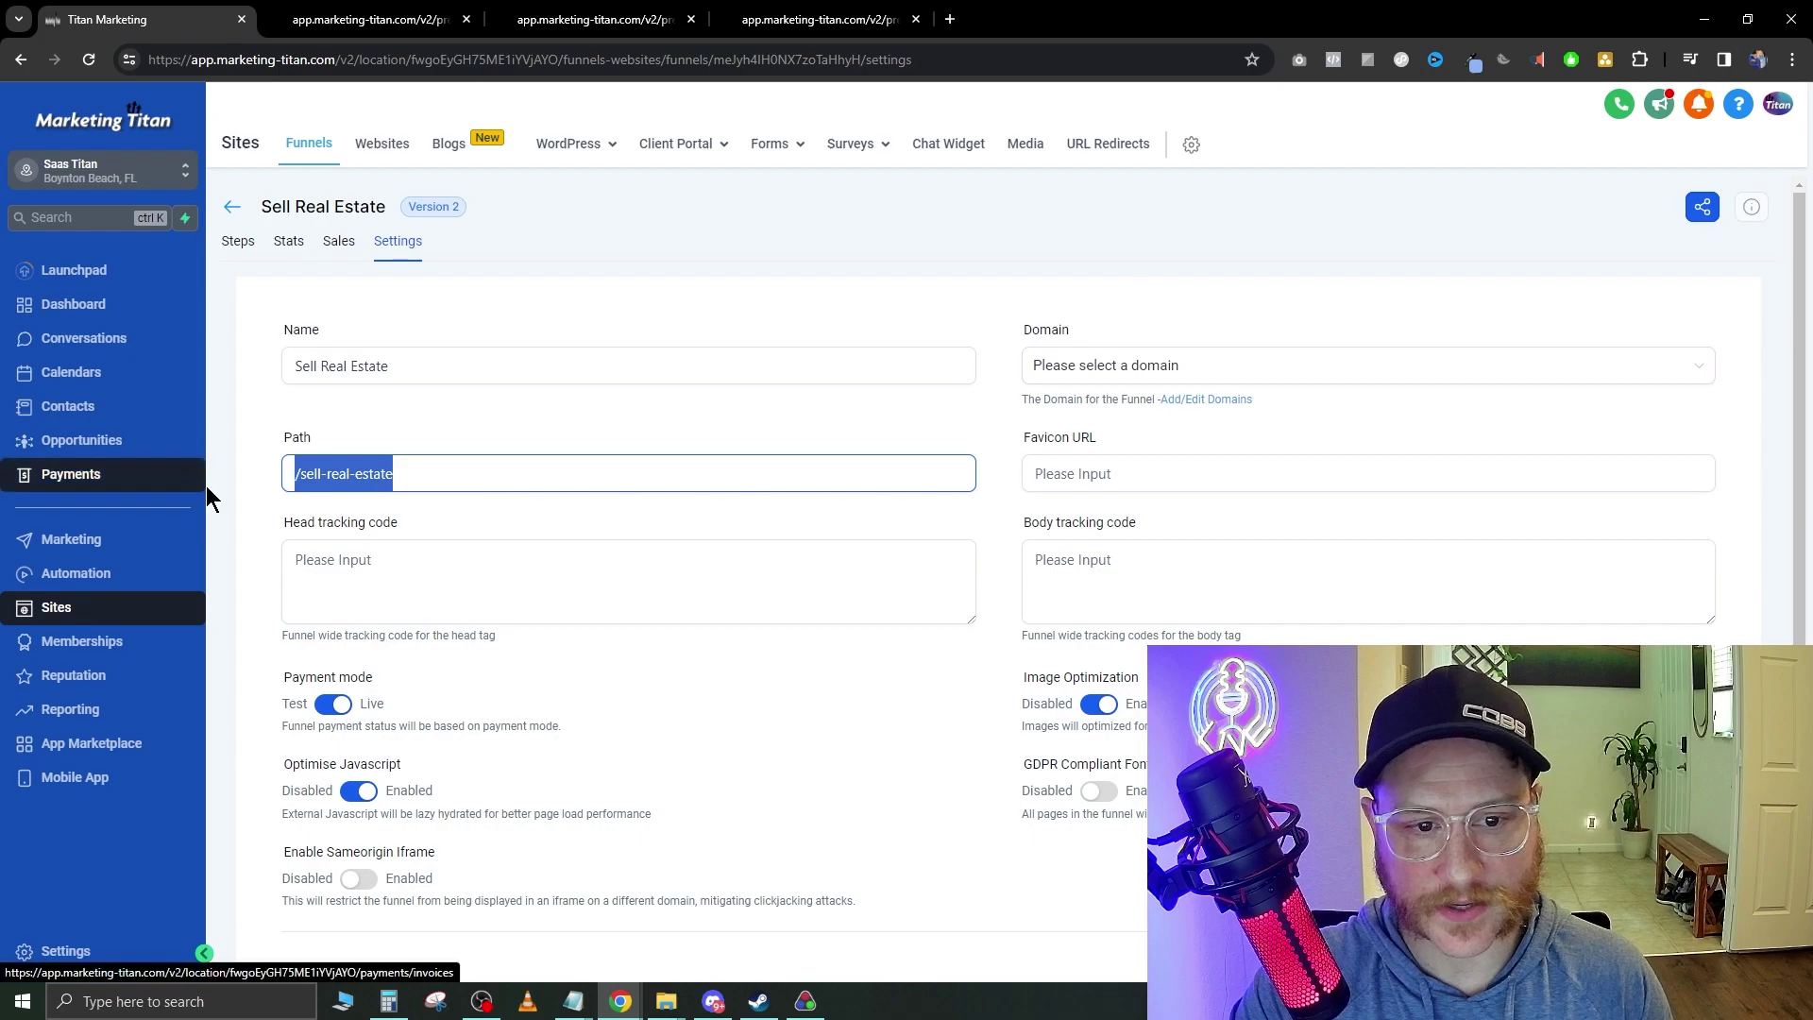
left_click(776, 288)
scroll(1074, 532, "down", 1)
left_click(1075, 380)
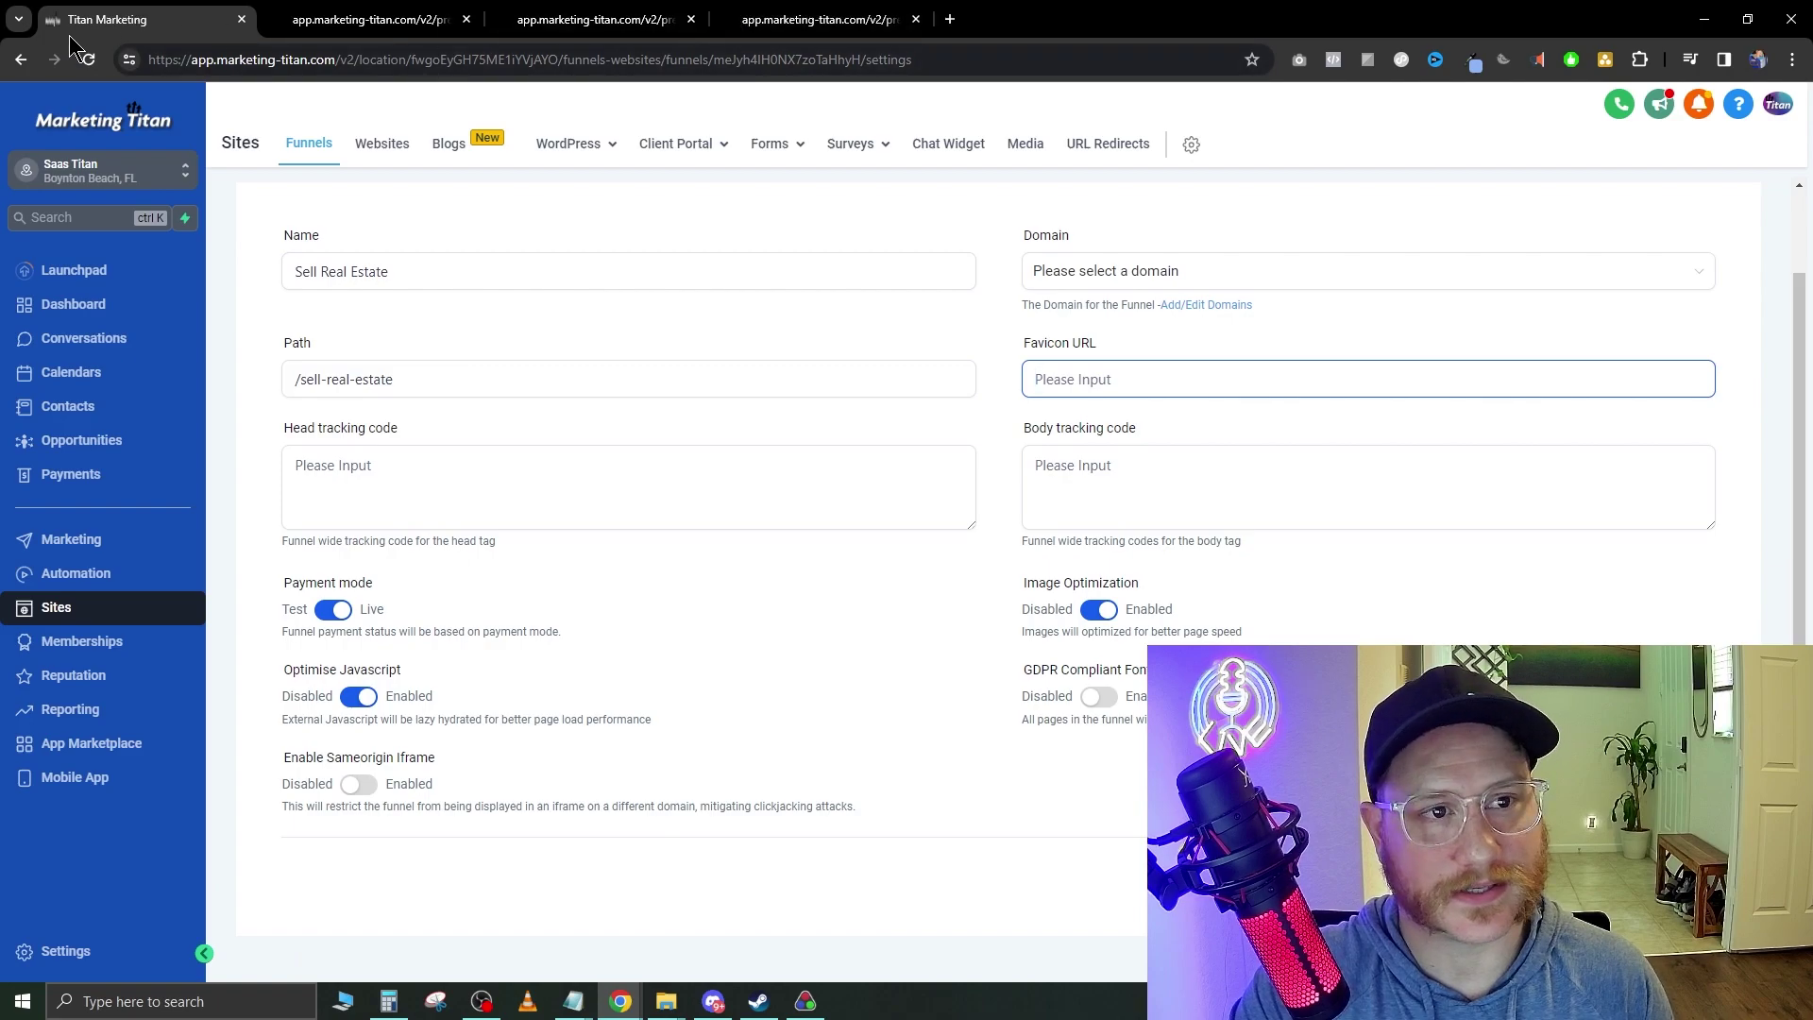
Open the website builder tutorial notes in Notion and move them into a separate browser window.
left_click(950, 19)
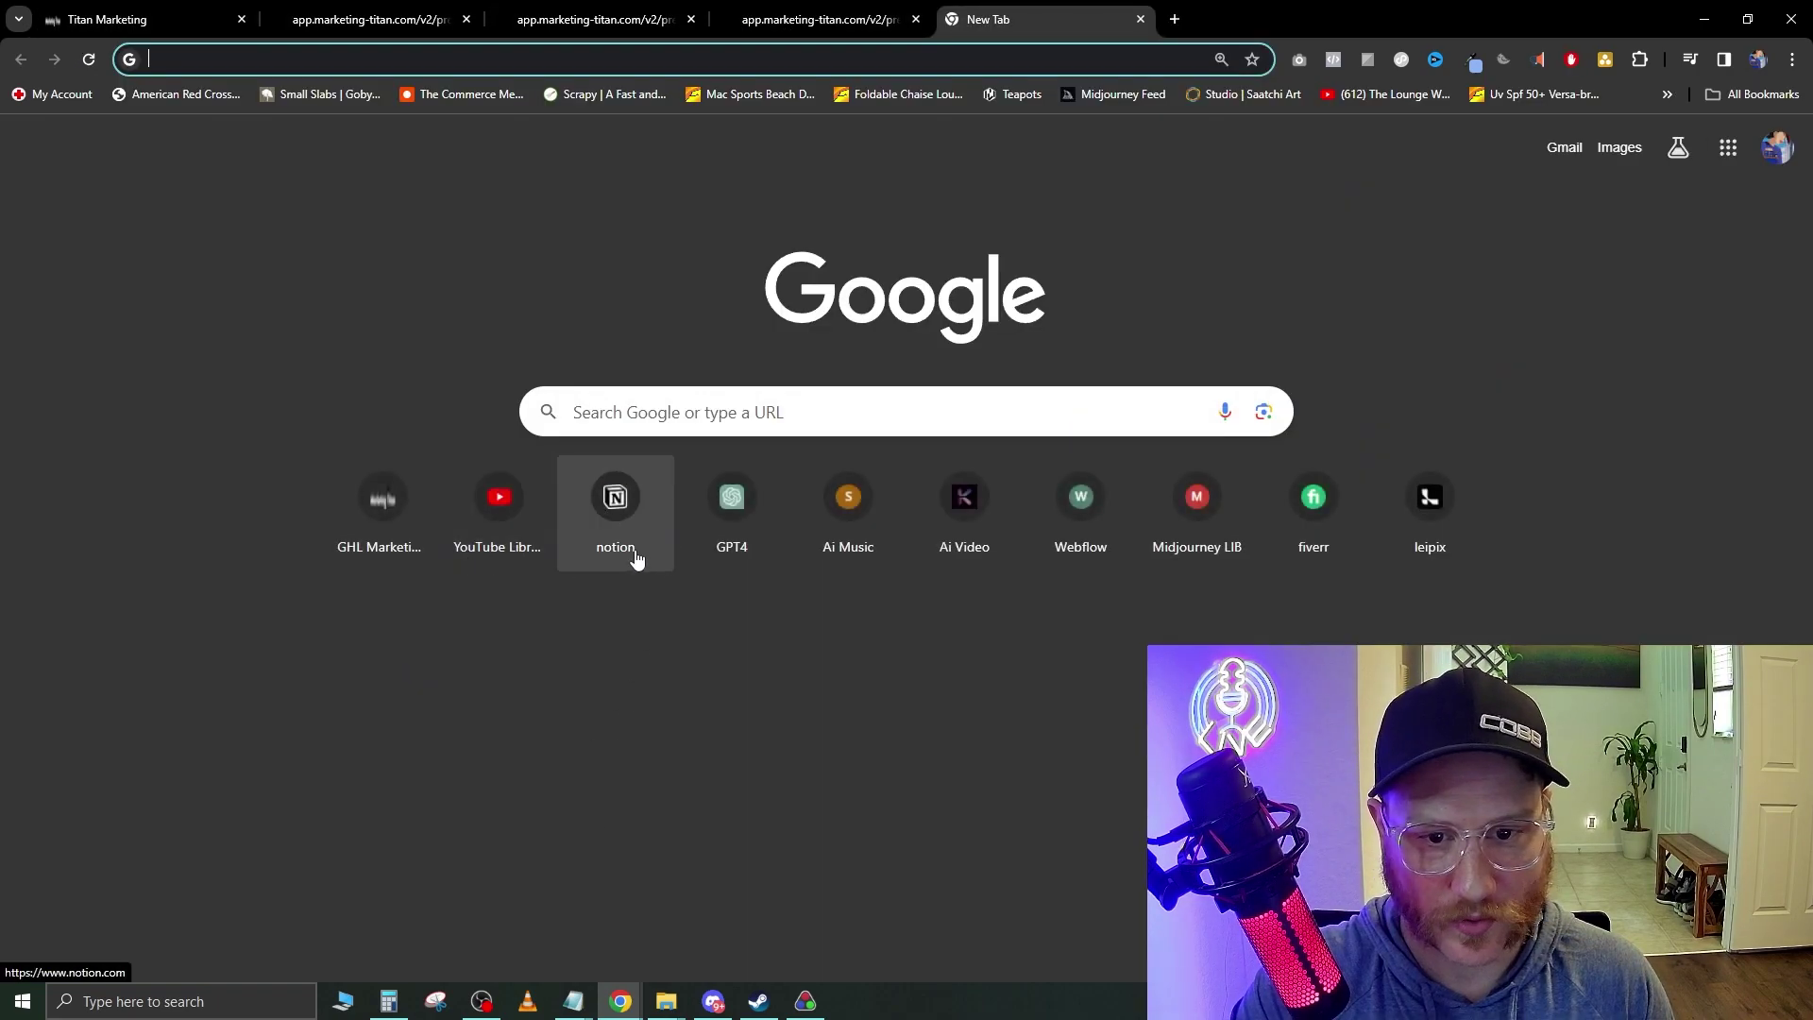
left_click(626, 536)
left_click_drag(990, 19, 425, 958)
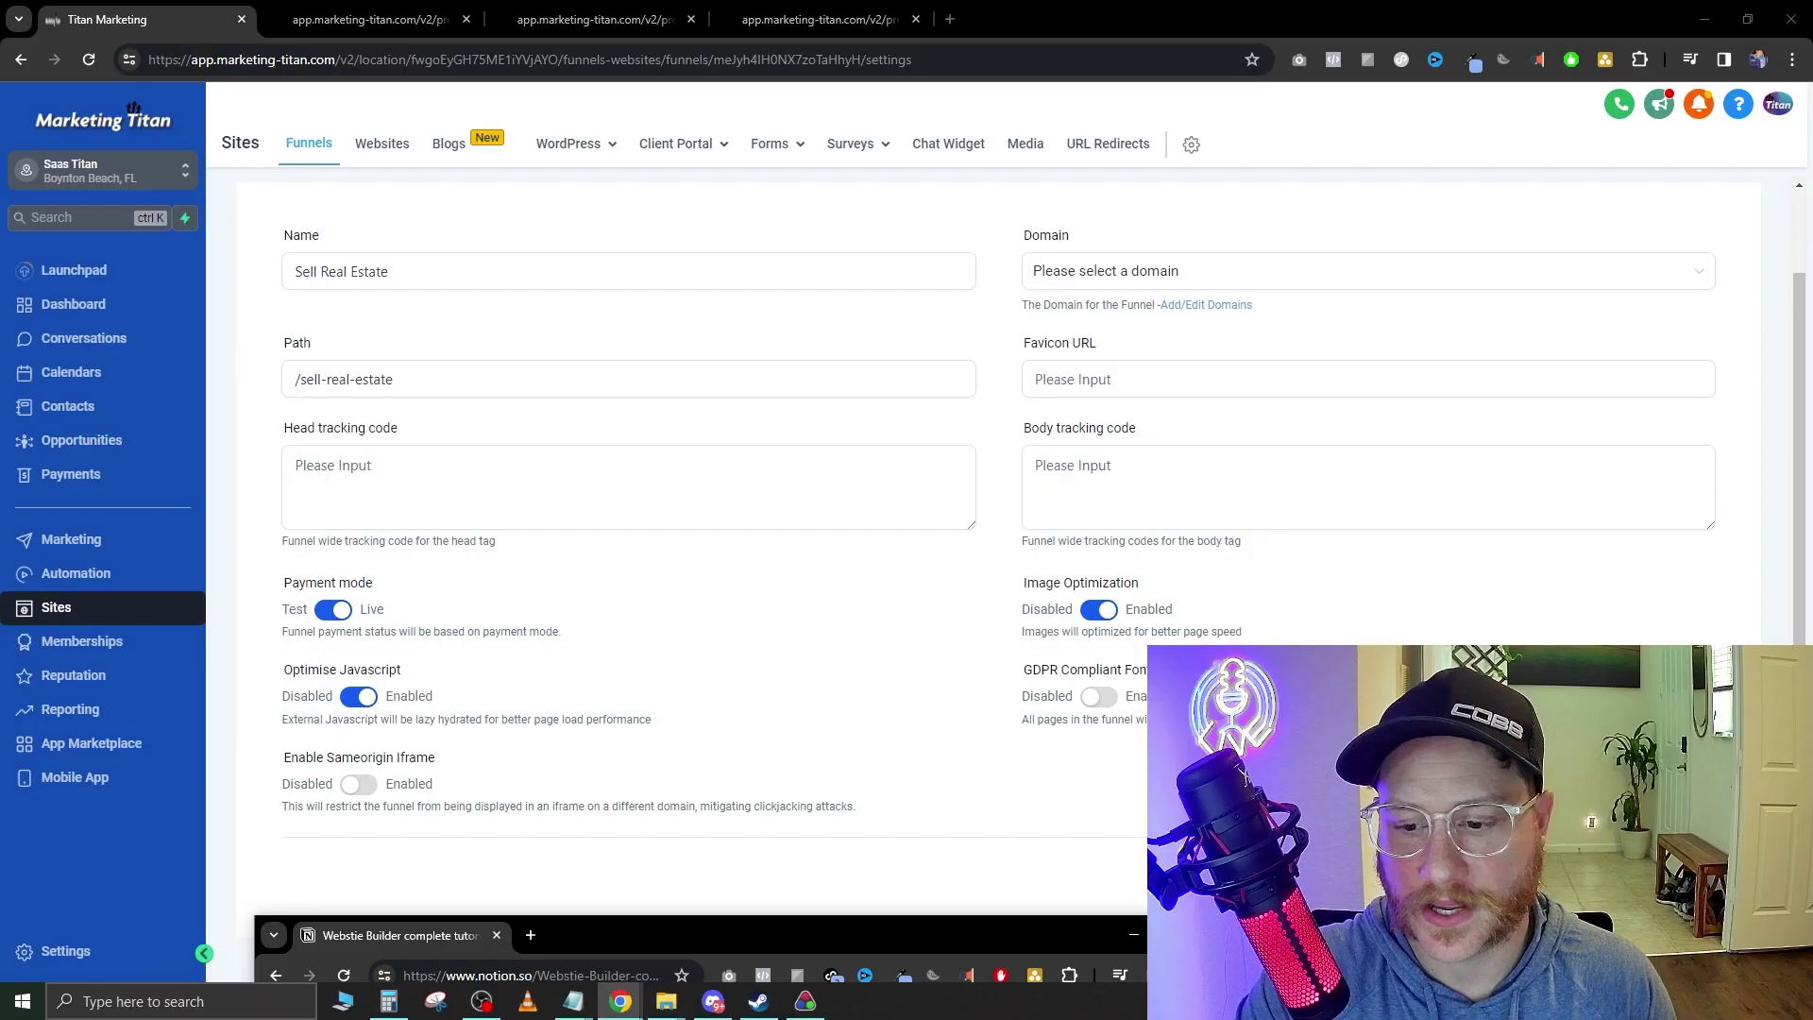
Check the favicon and body tracking code fields, and return to the funnel steps to open the Landing Page in the page editor.
left_click(1088, 373)
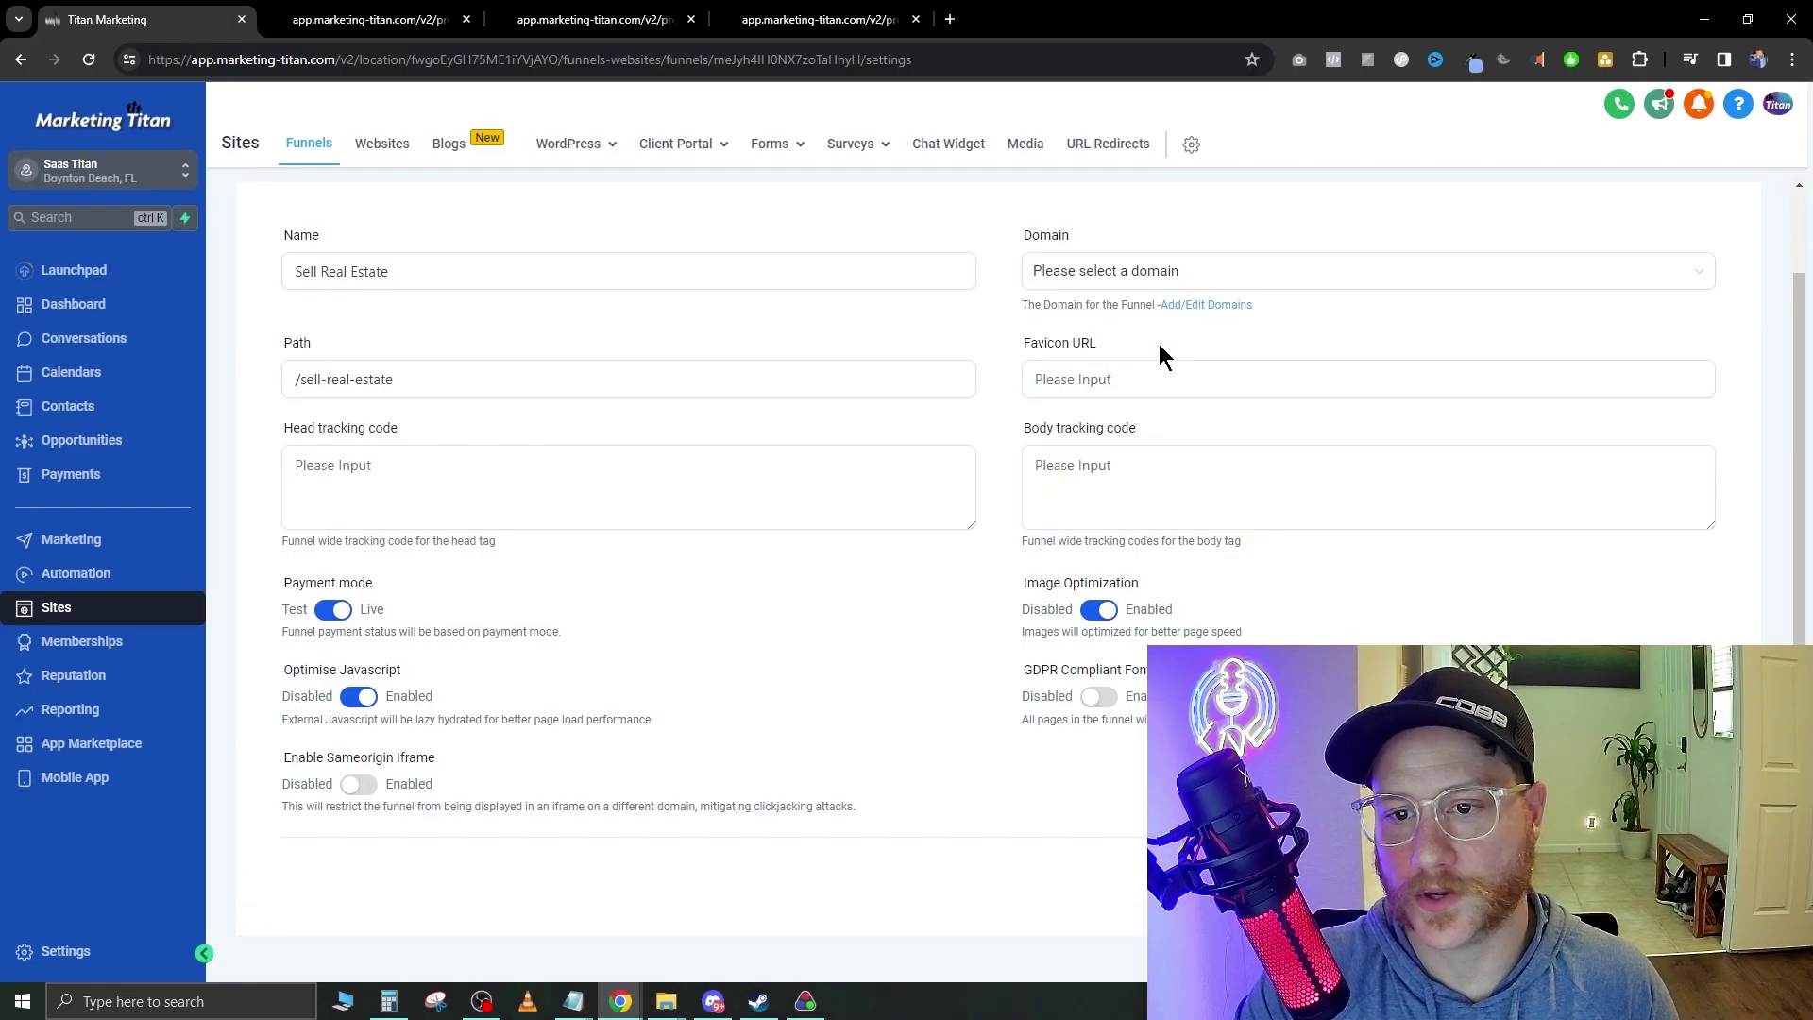
left_click(1084, 475)
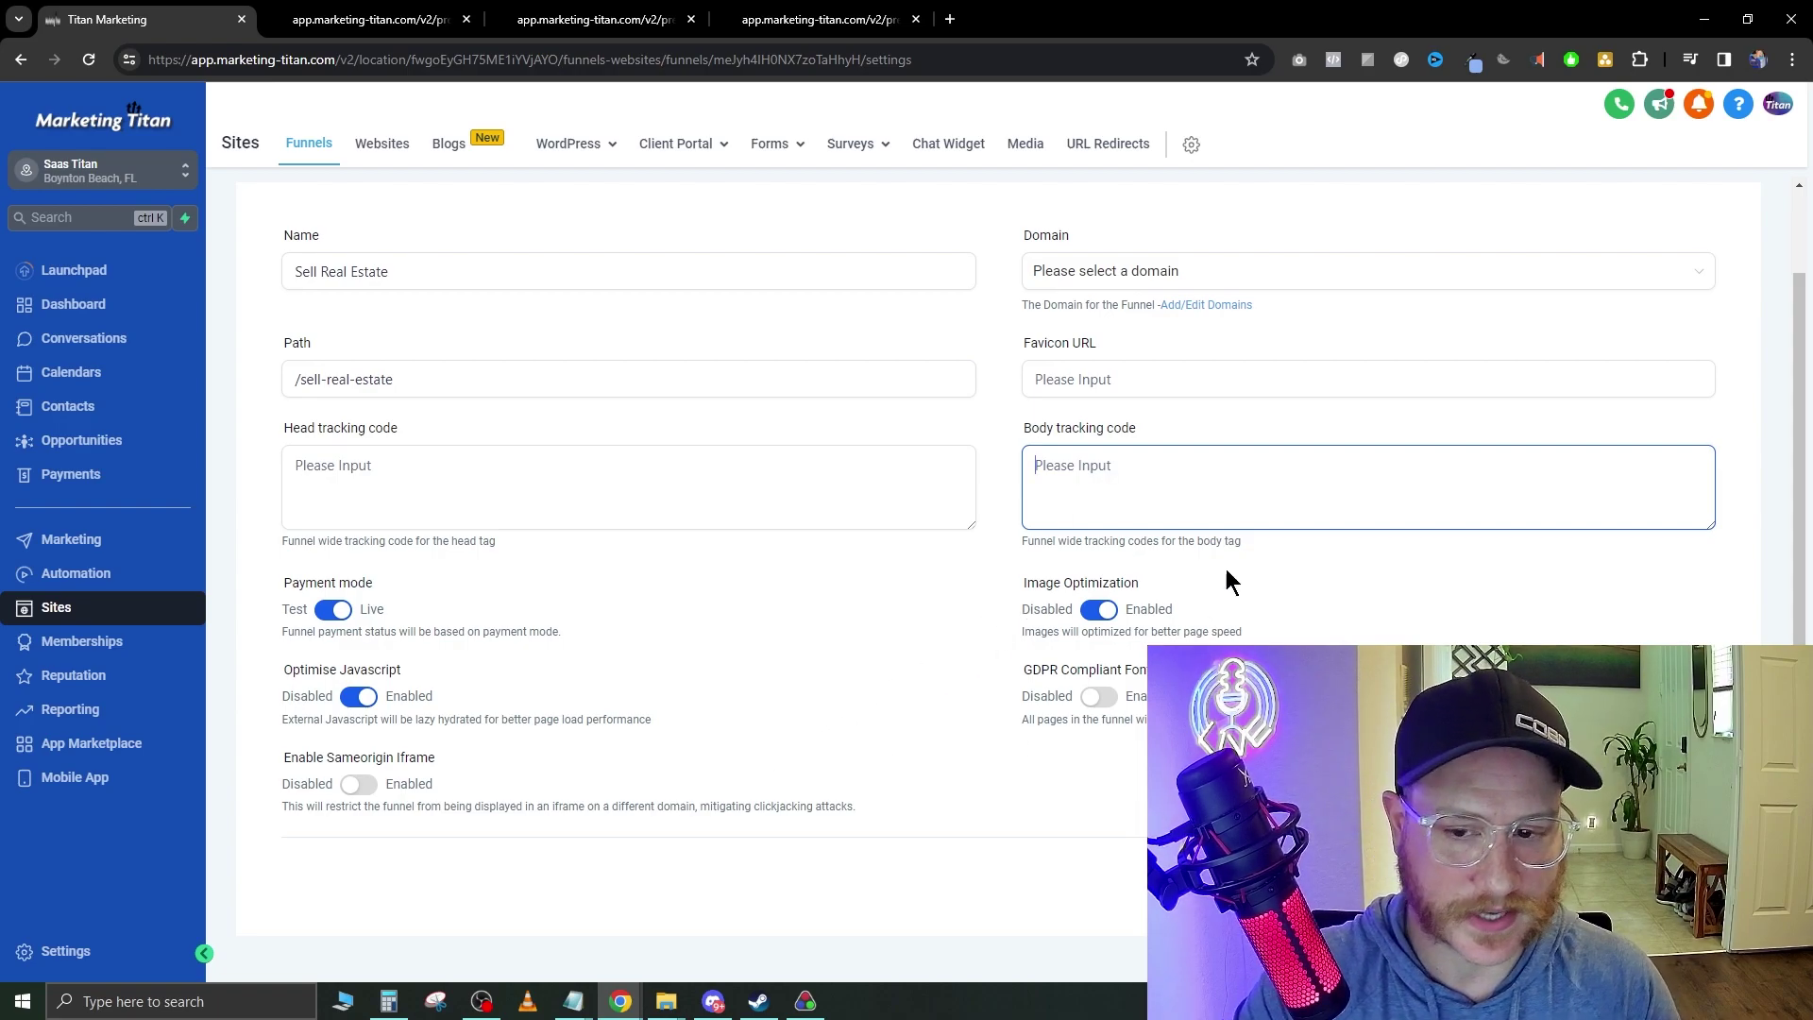
key("alt+Left")
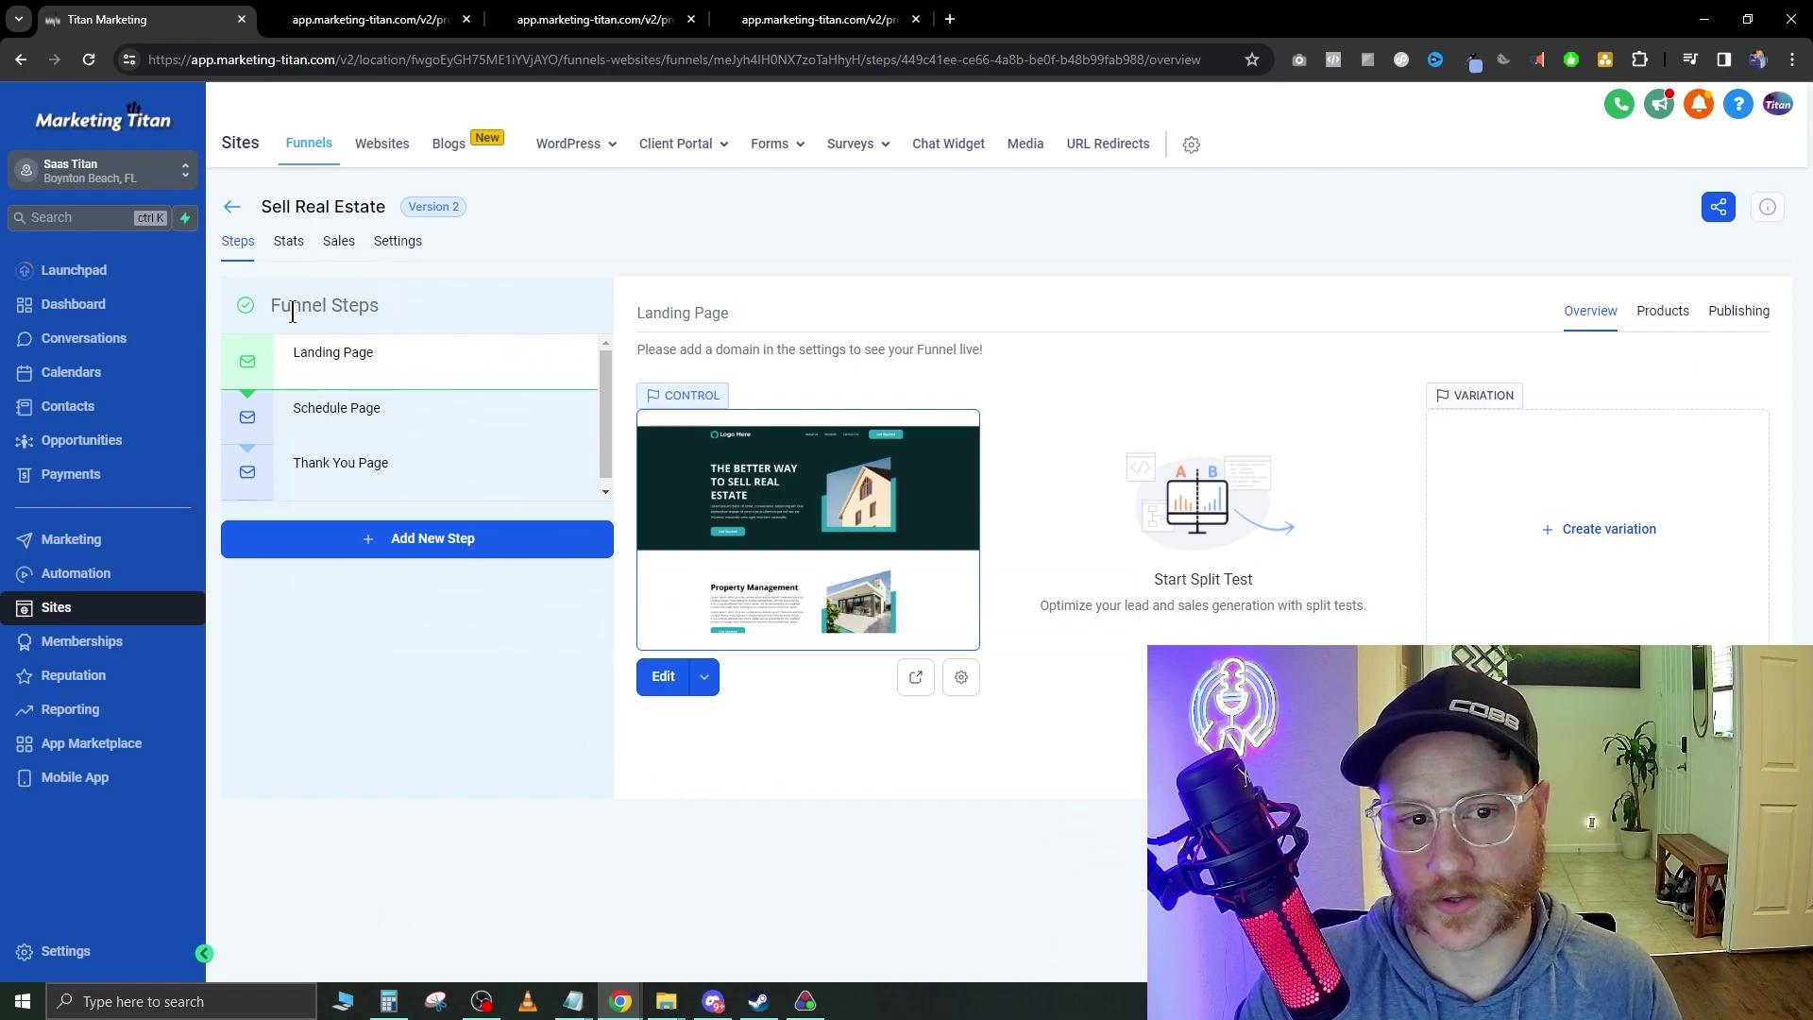
left_click(675, 682)
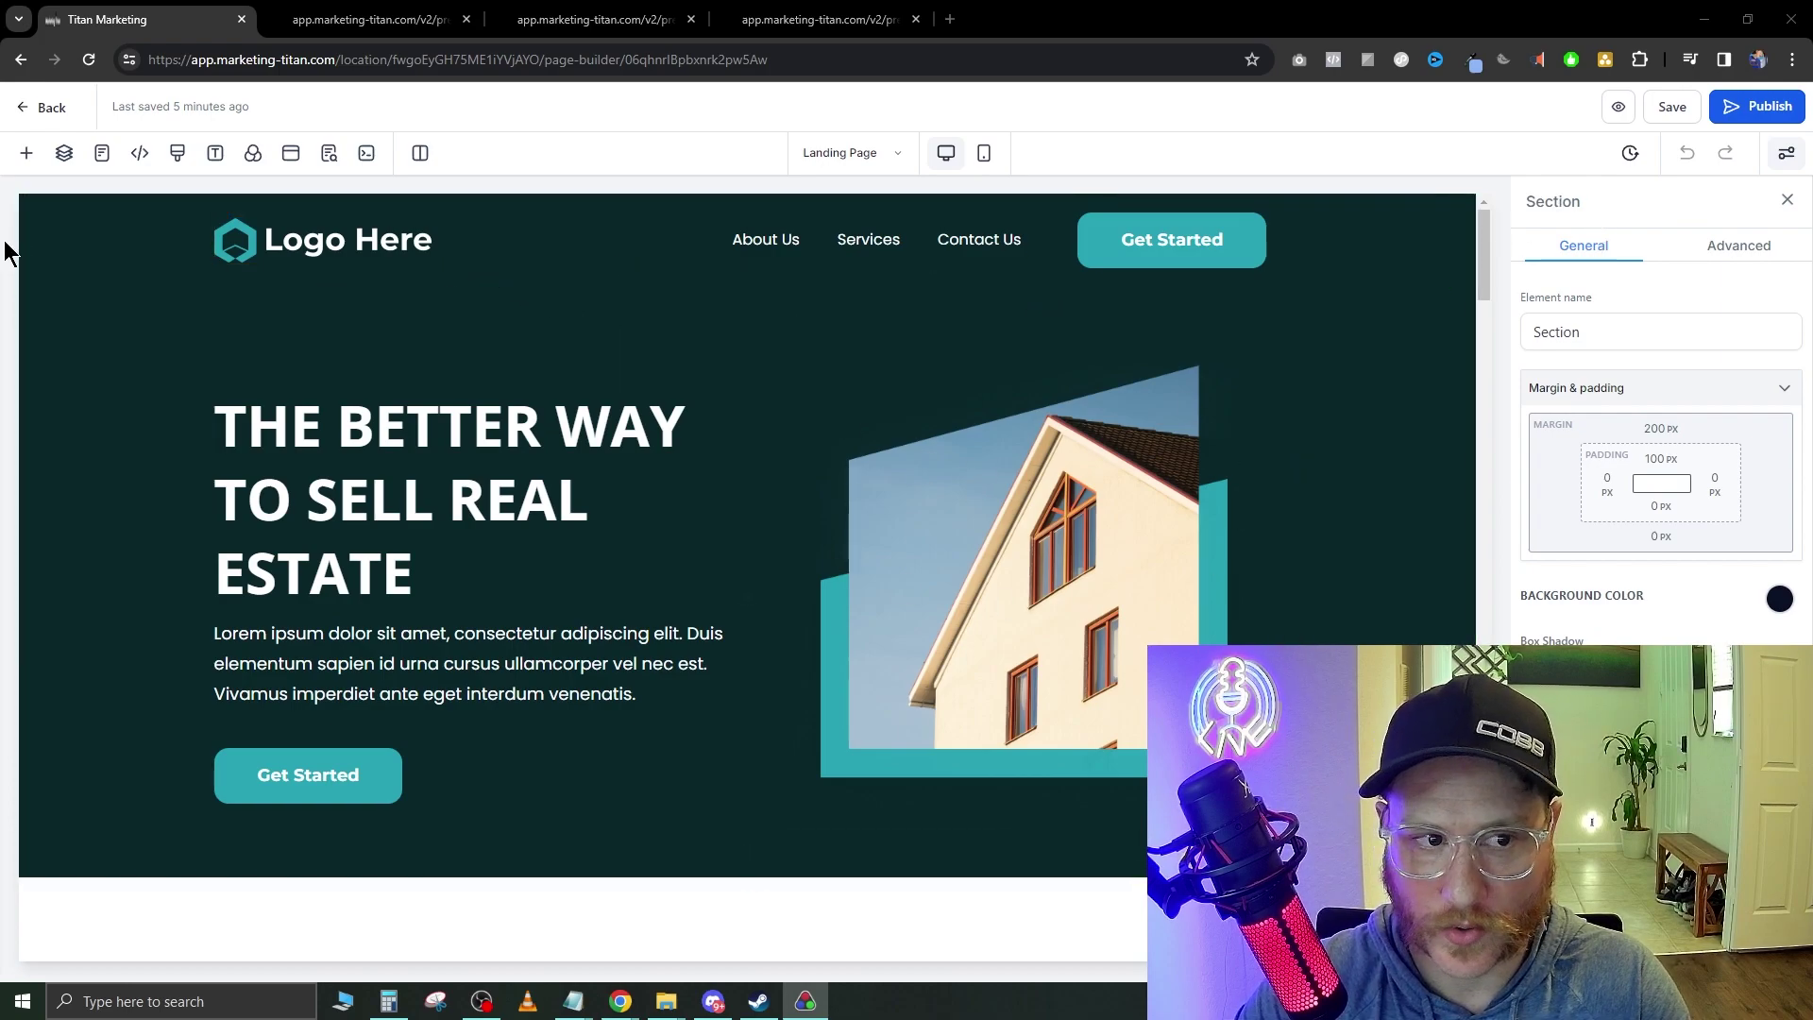
Examine the settings of the hero section, its navigation menu and the Get Started button in the header.
left_click(71, 236)
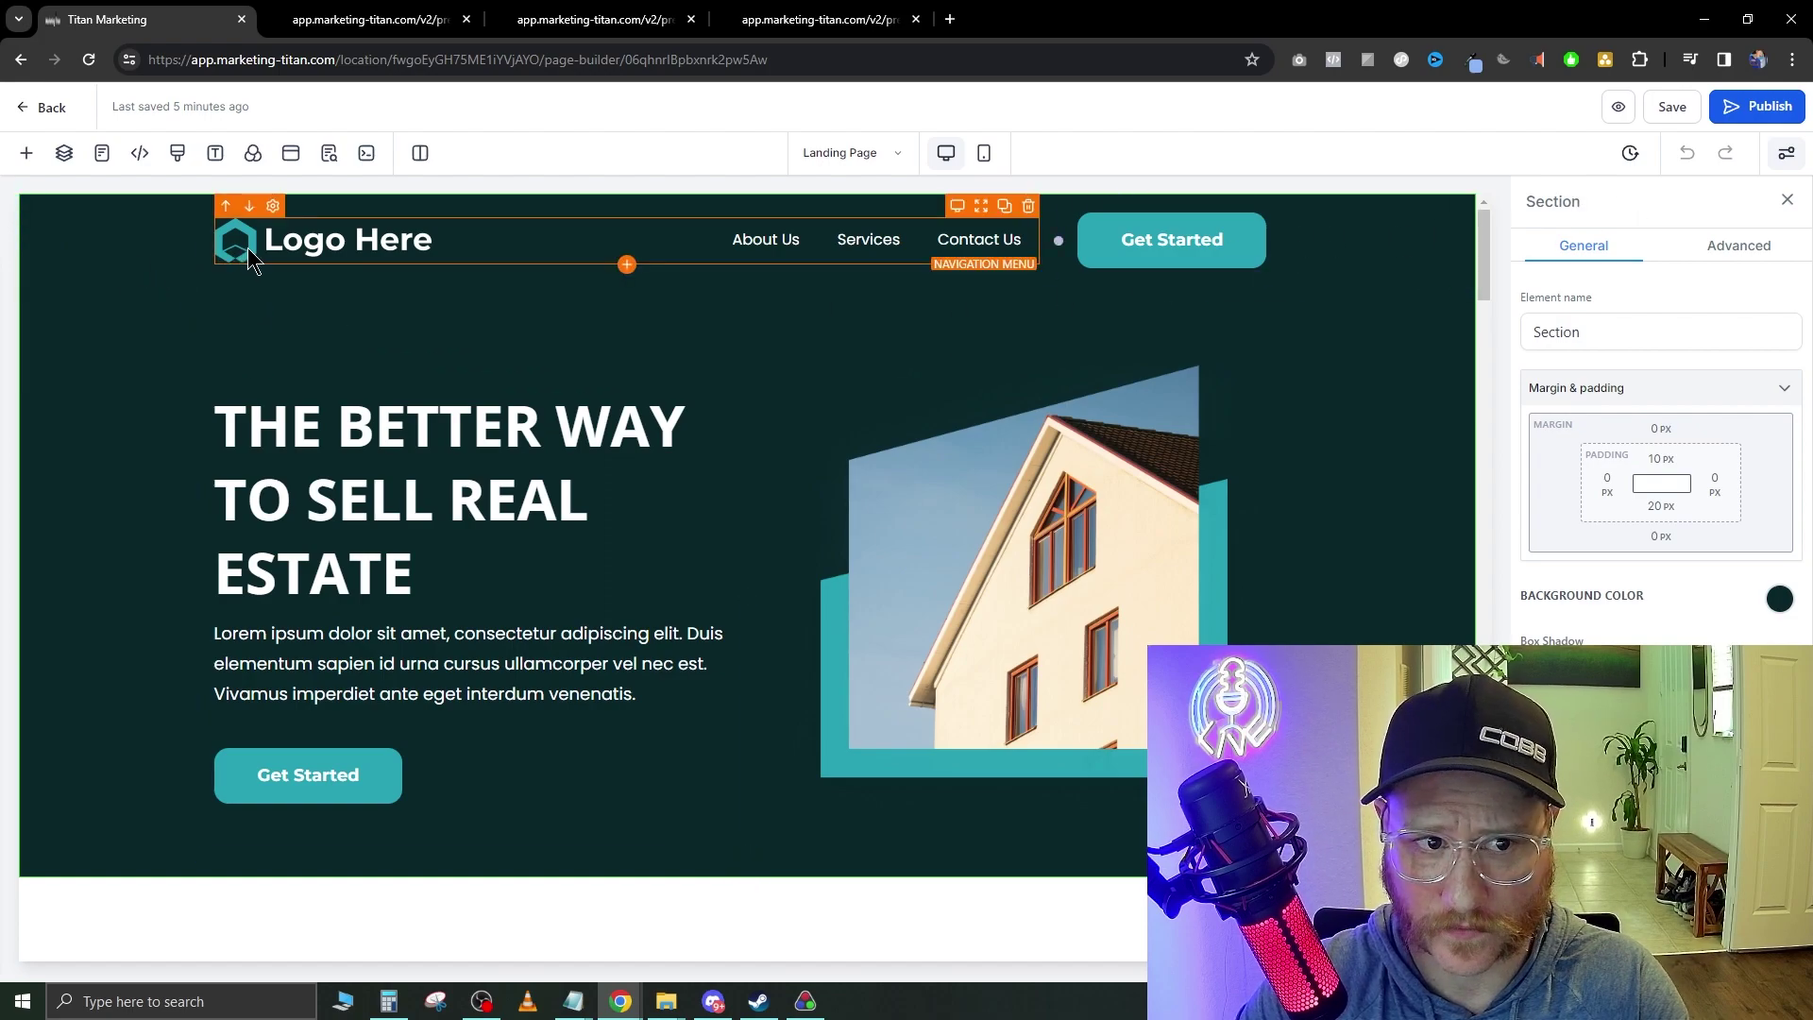
left_click(281, 257)
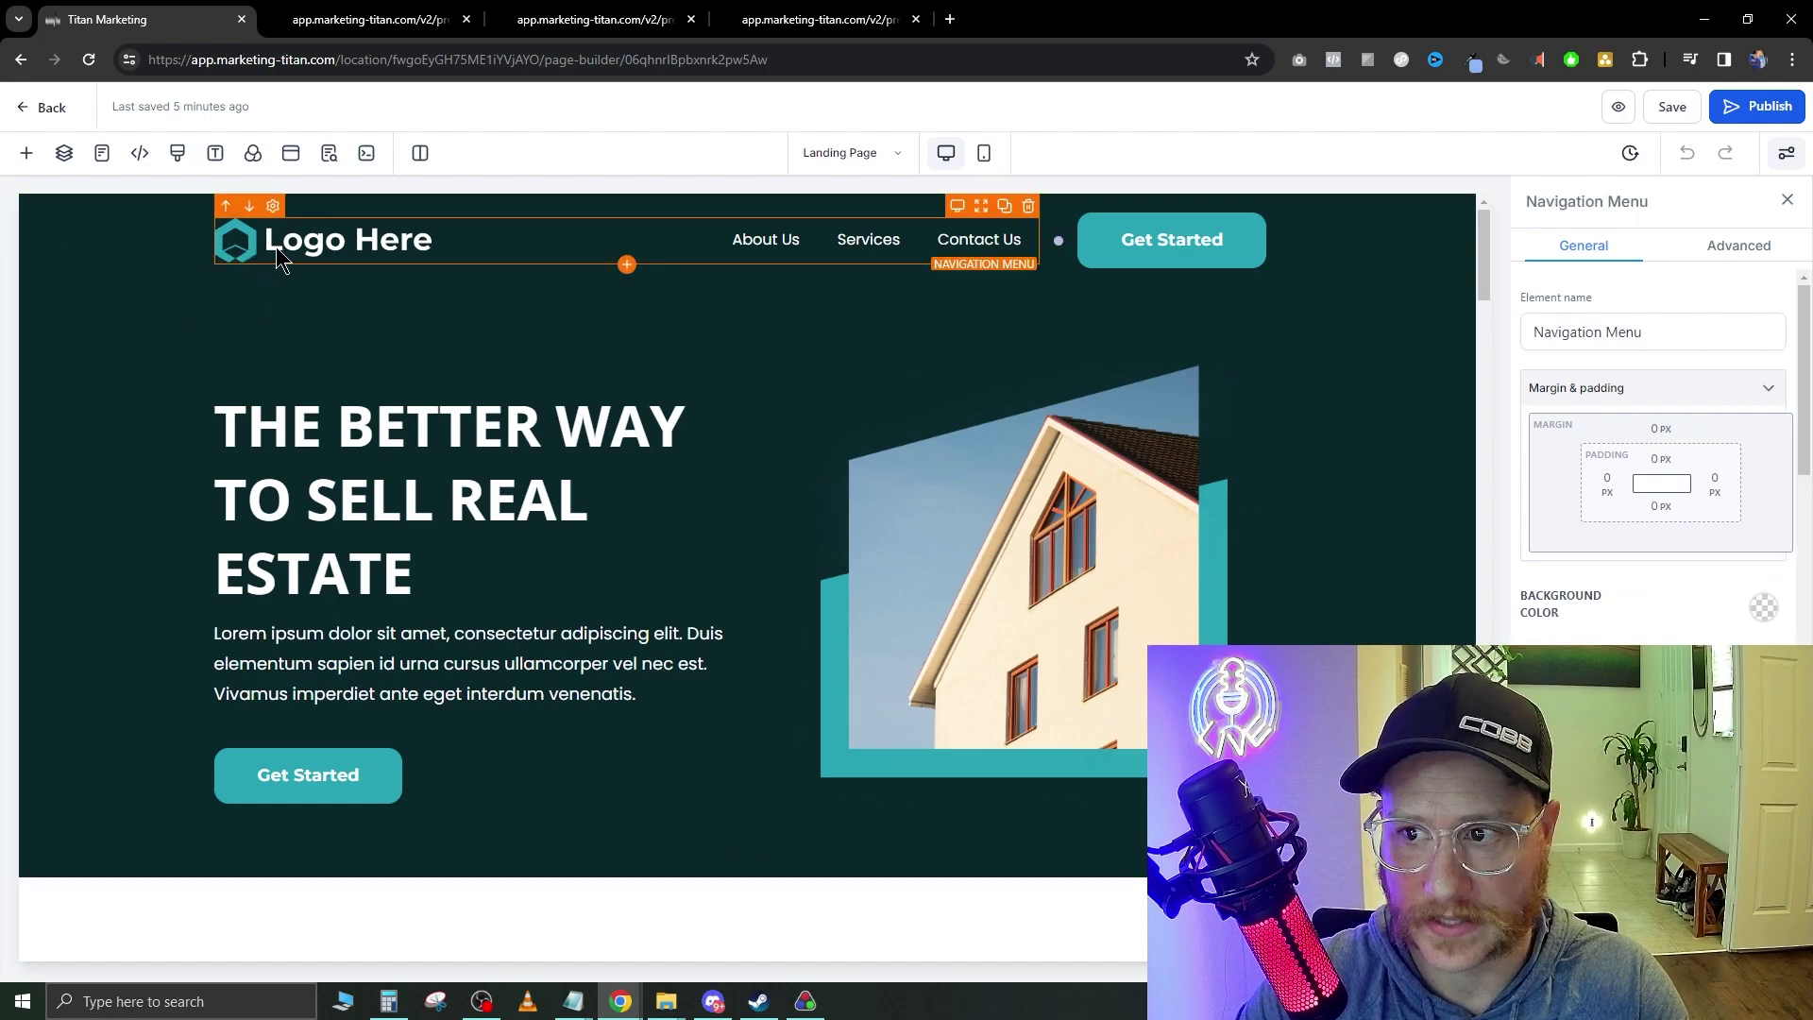
left_click(1136, 247)
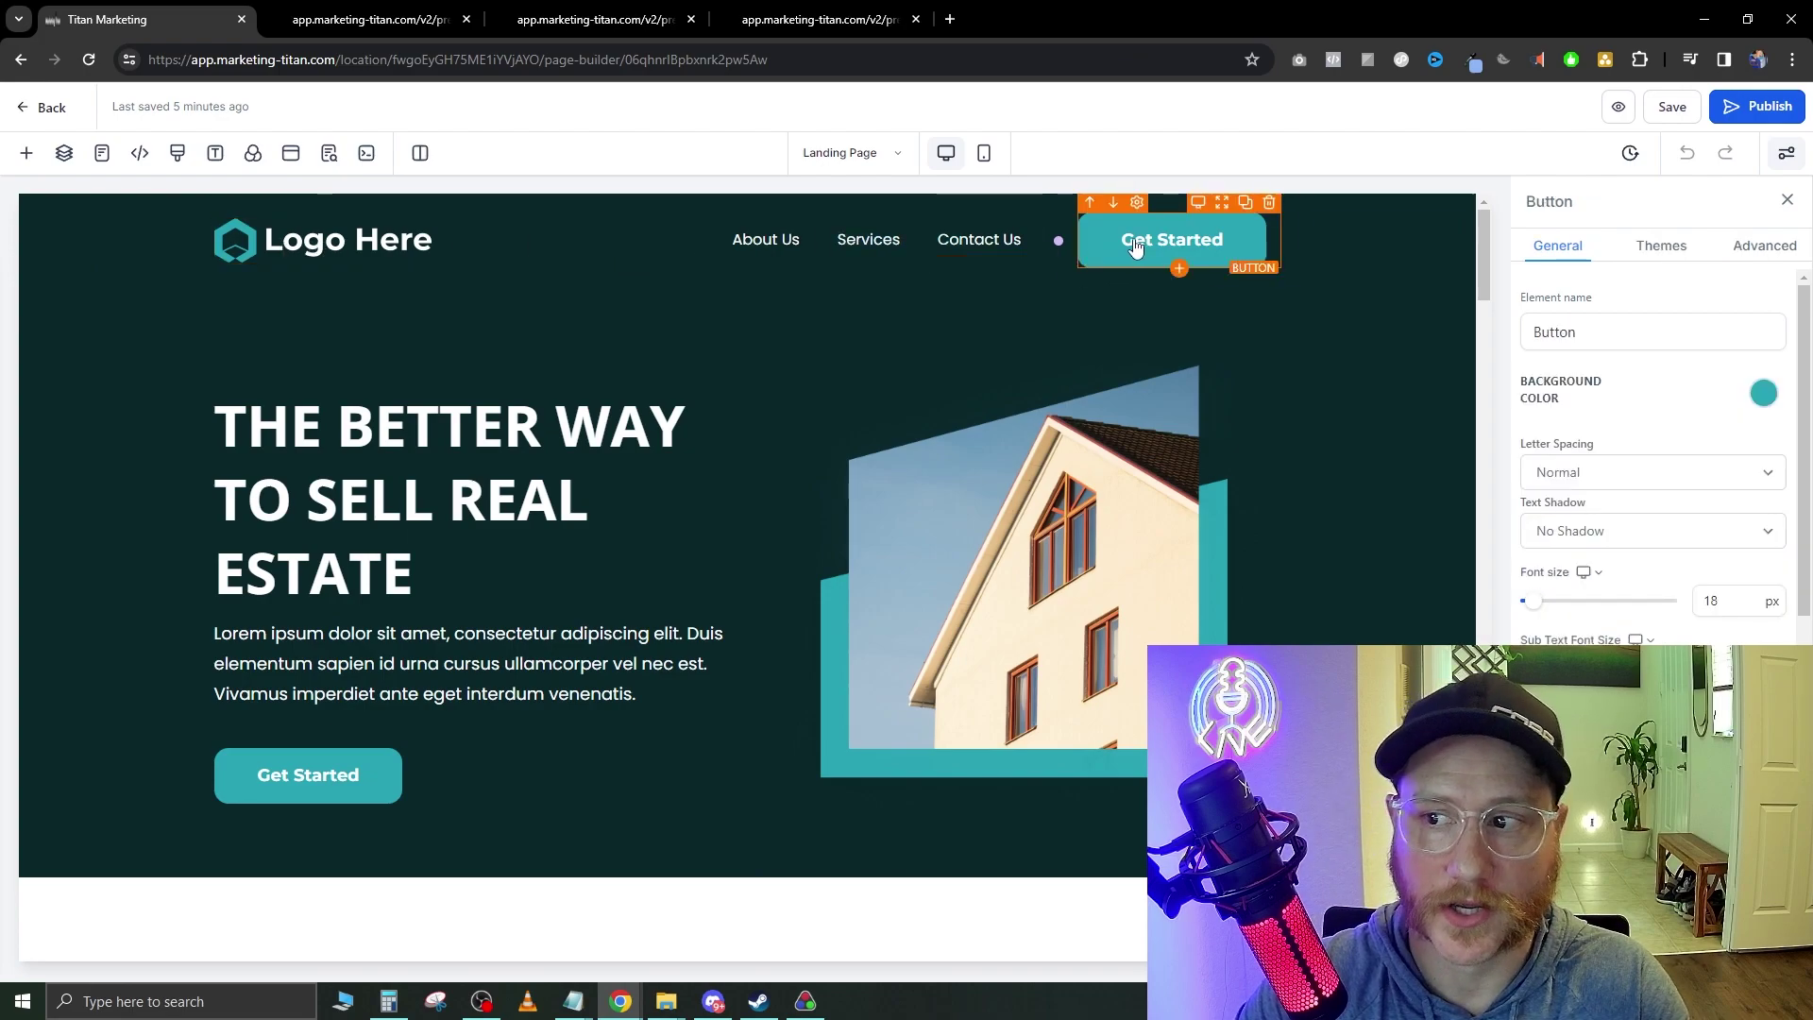
left_click(1037, 260)
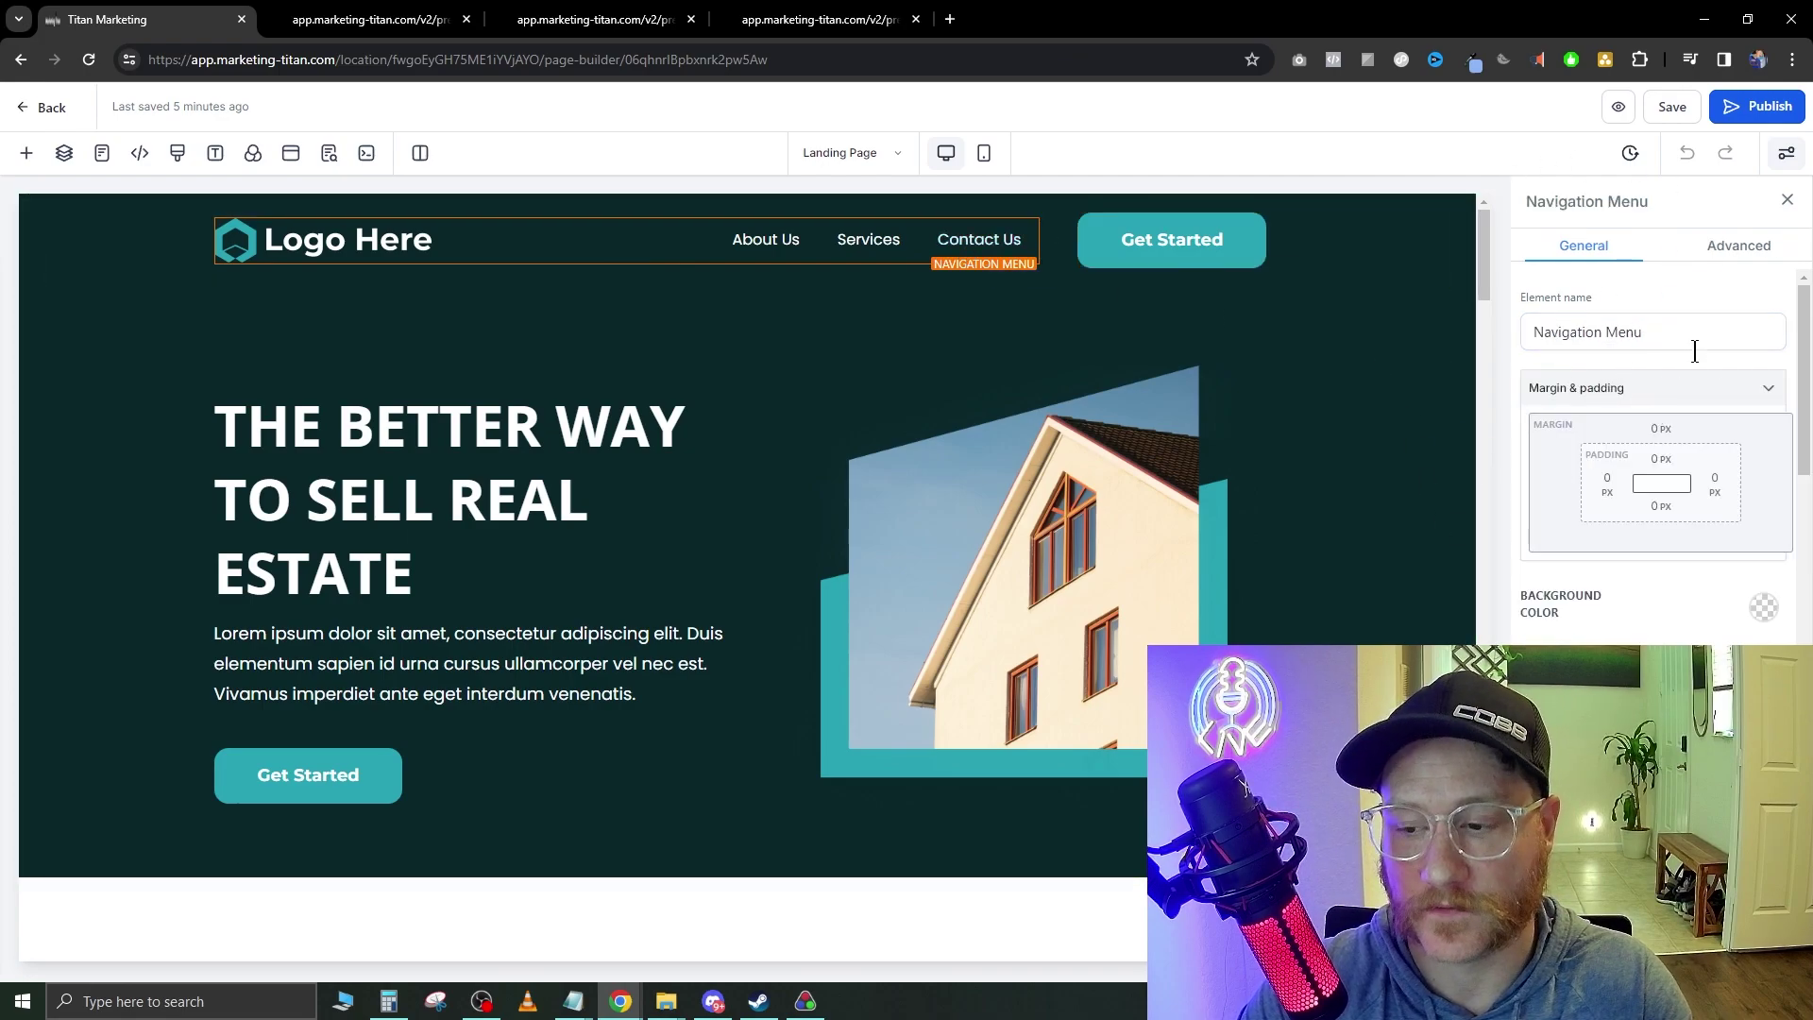
scroll(1634, 406, "down", 2)
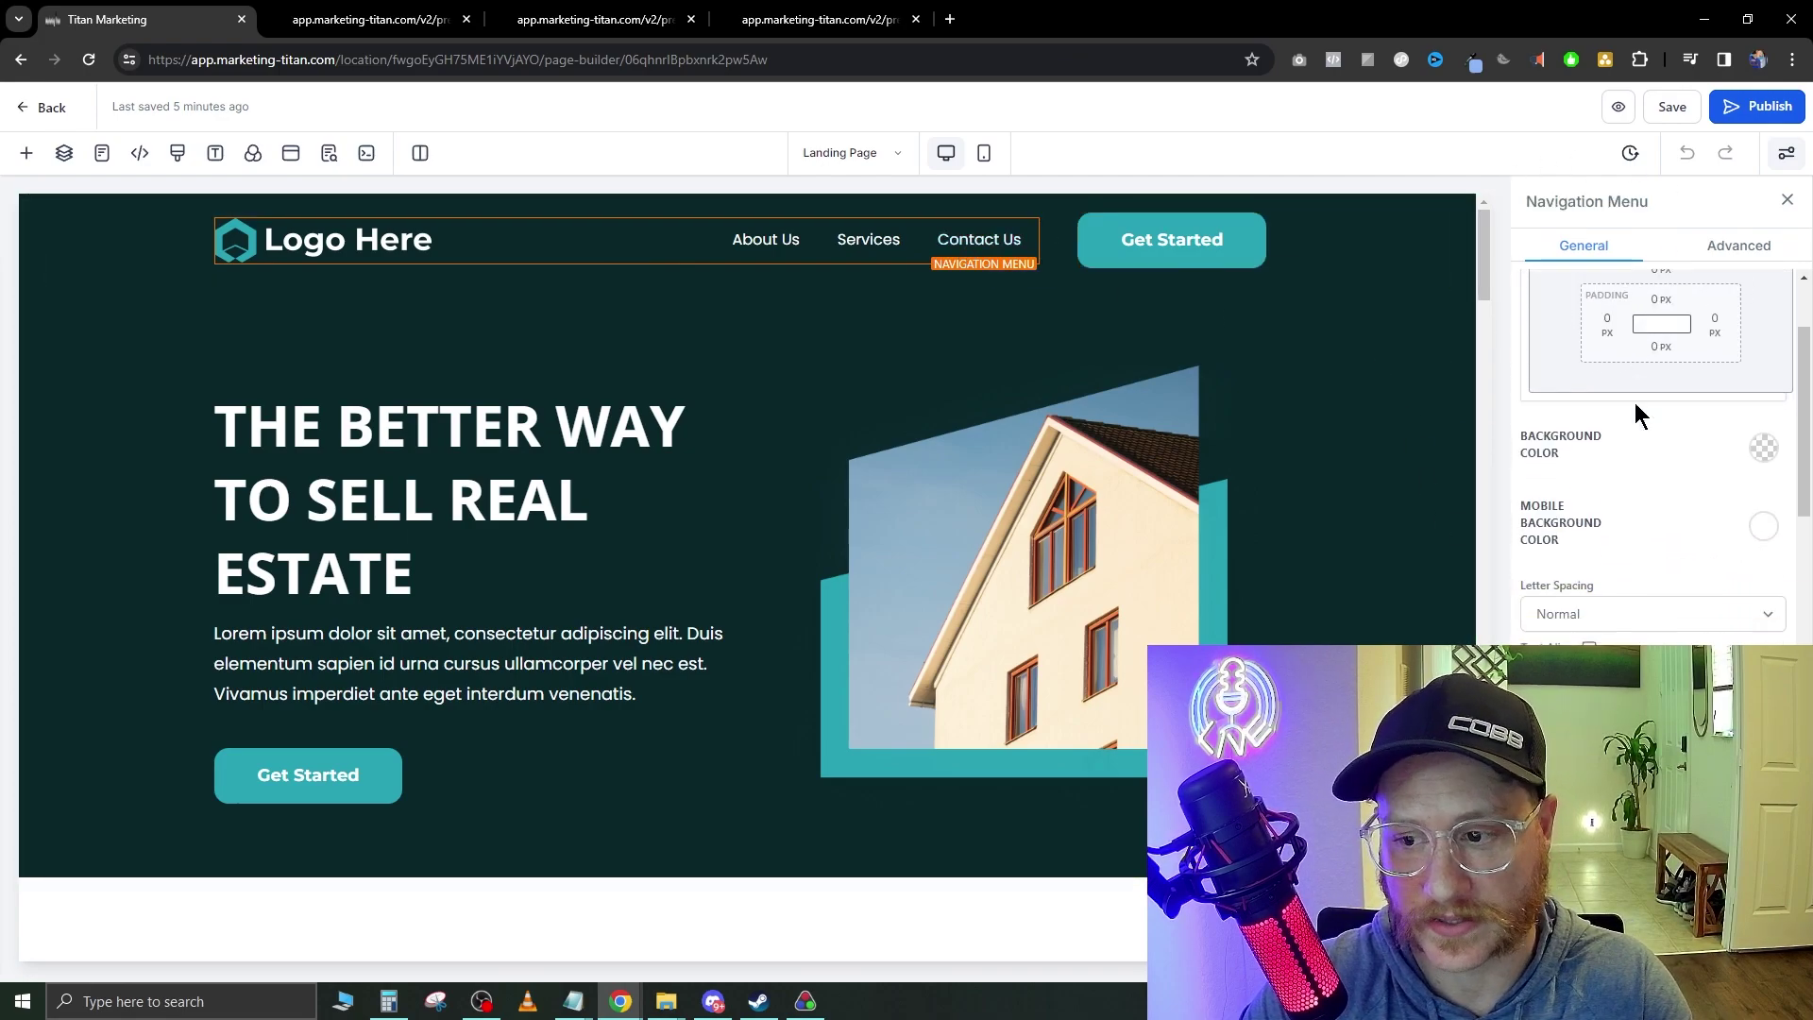
scroll(1635, 402, "up", 2)
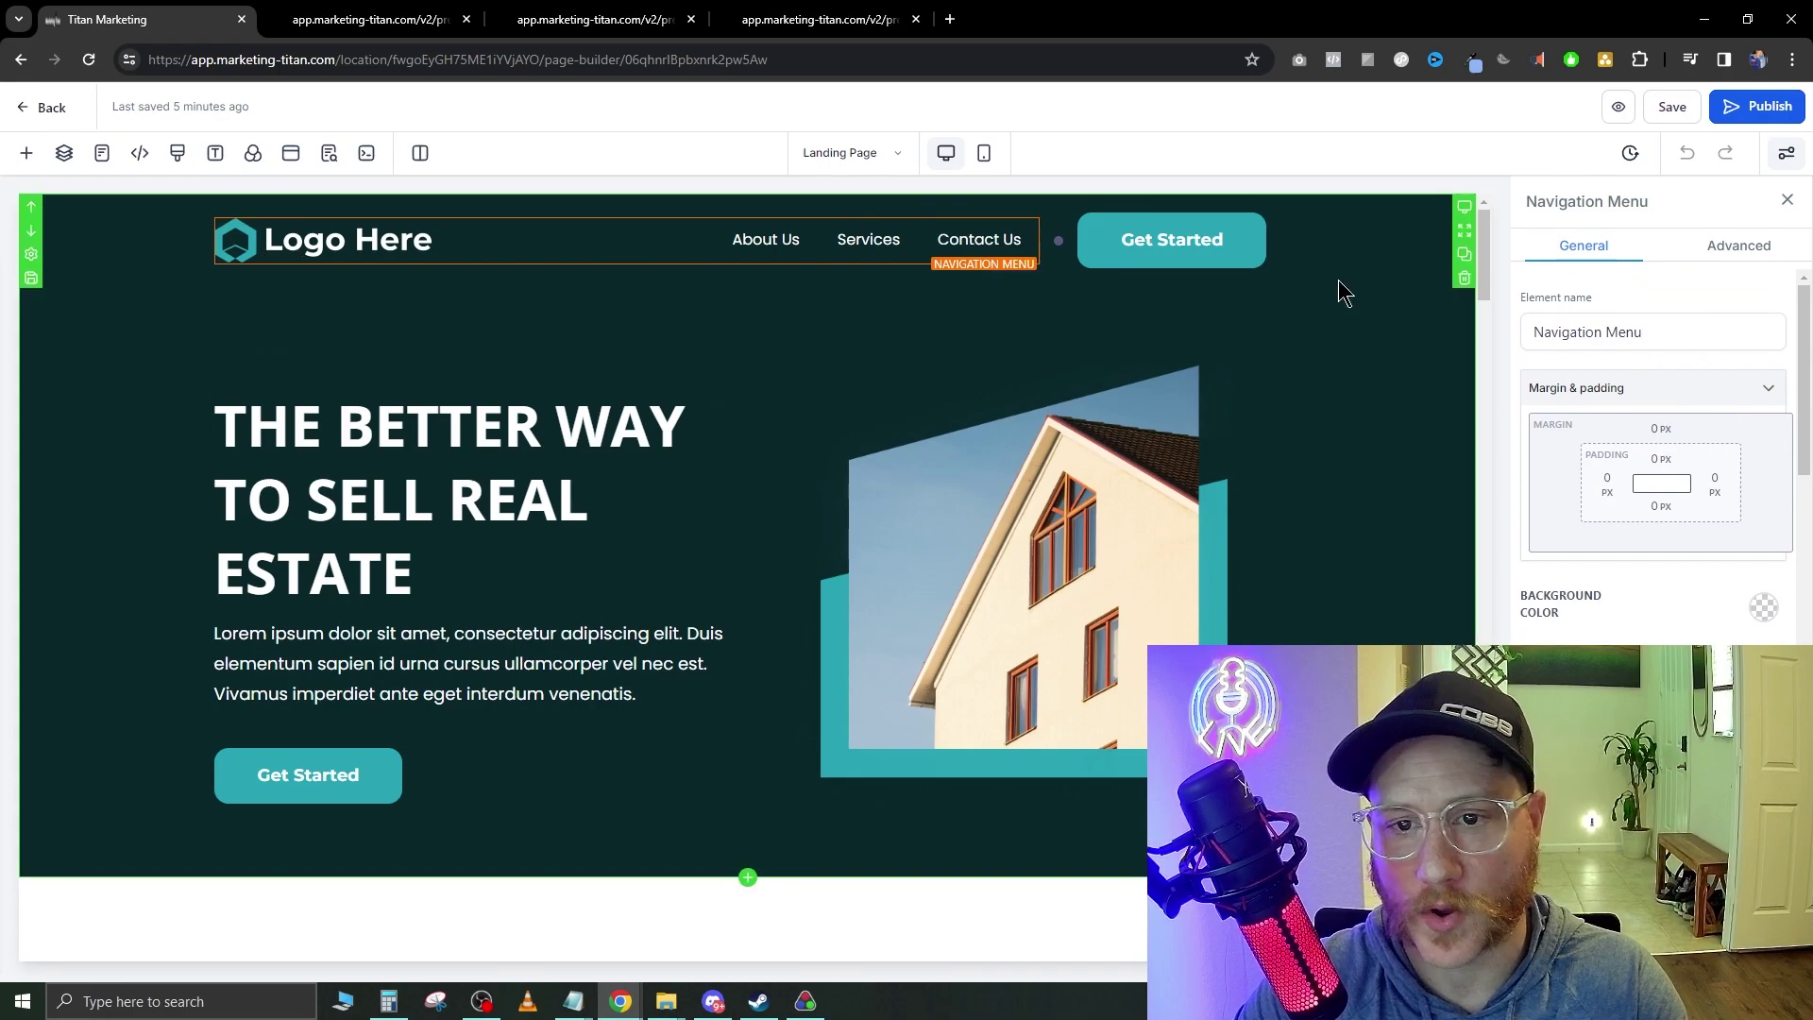
scroll(151, 349, "down", 2)
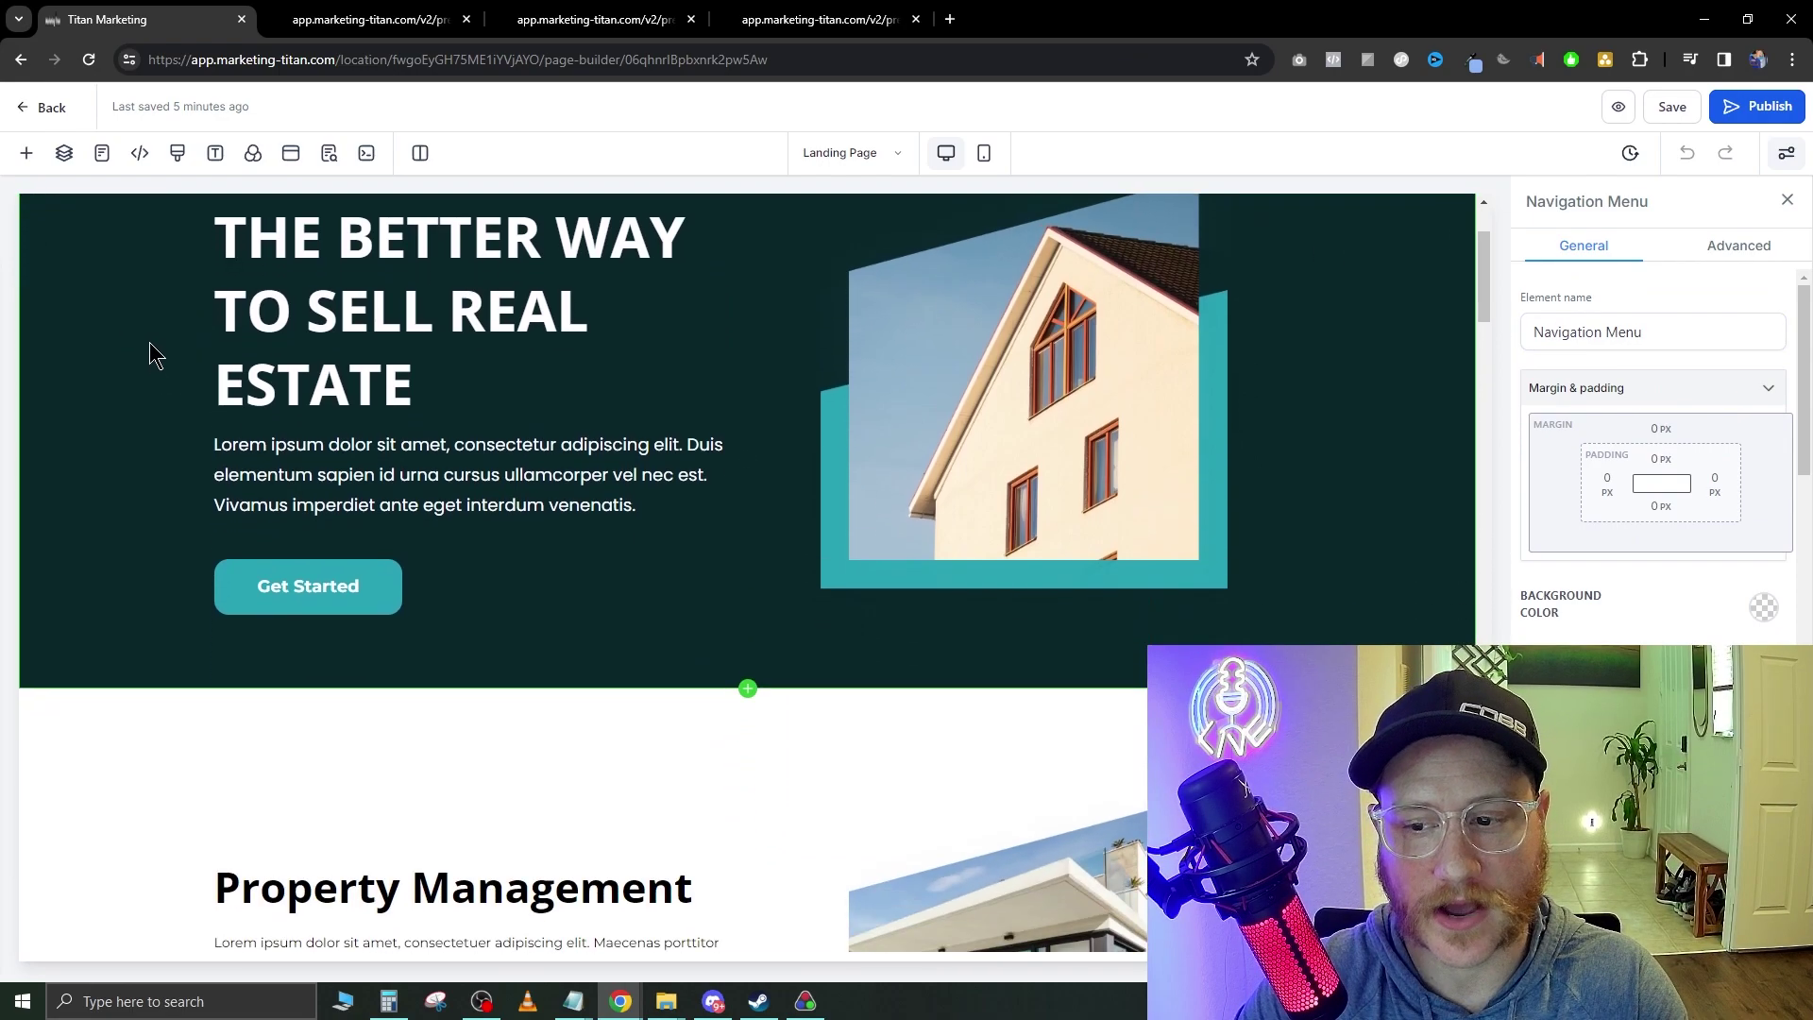
scroll(129, 660, "up", 2)
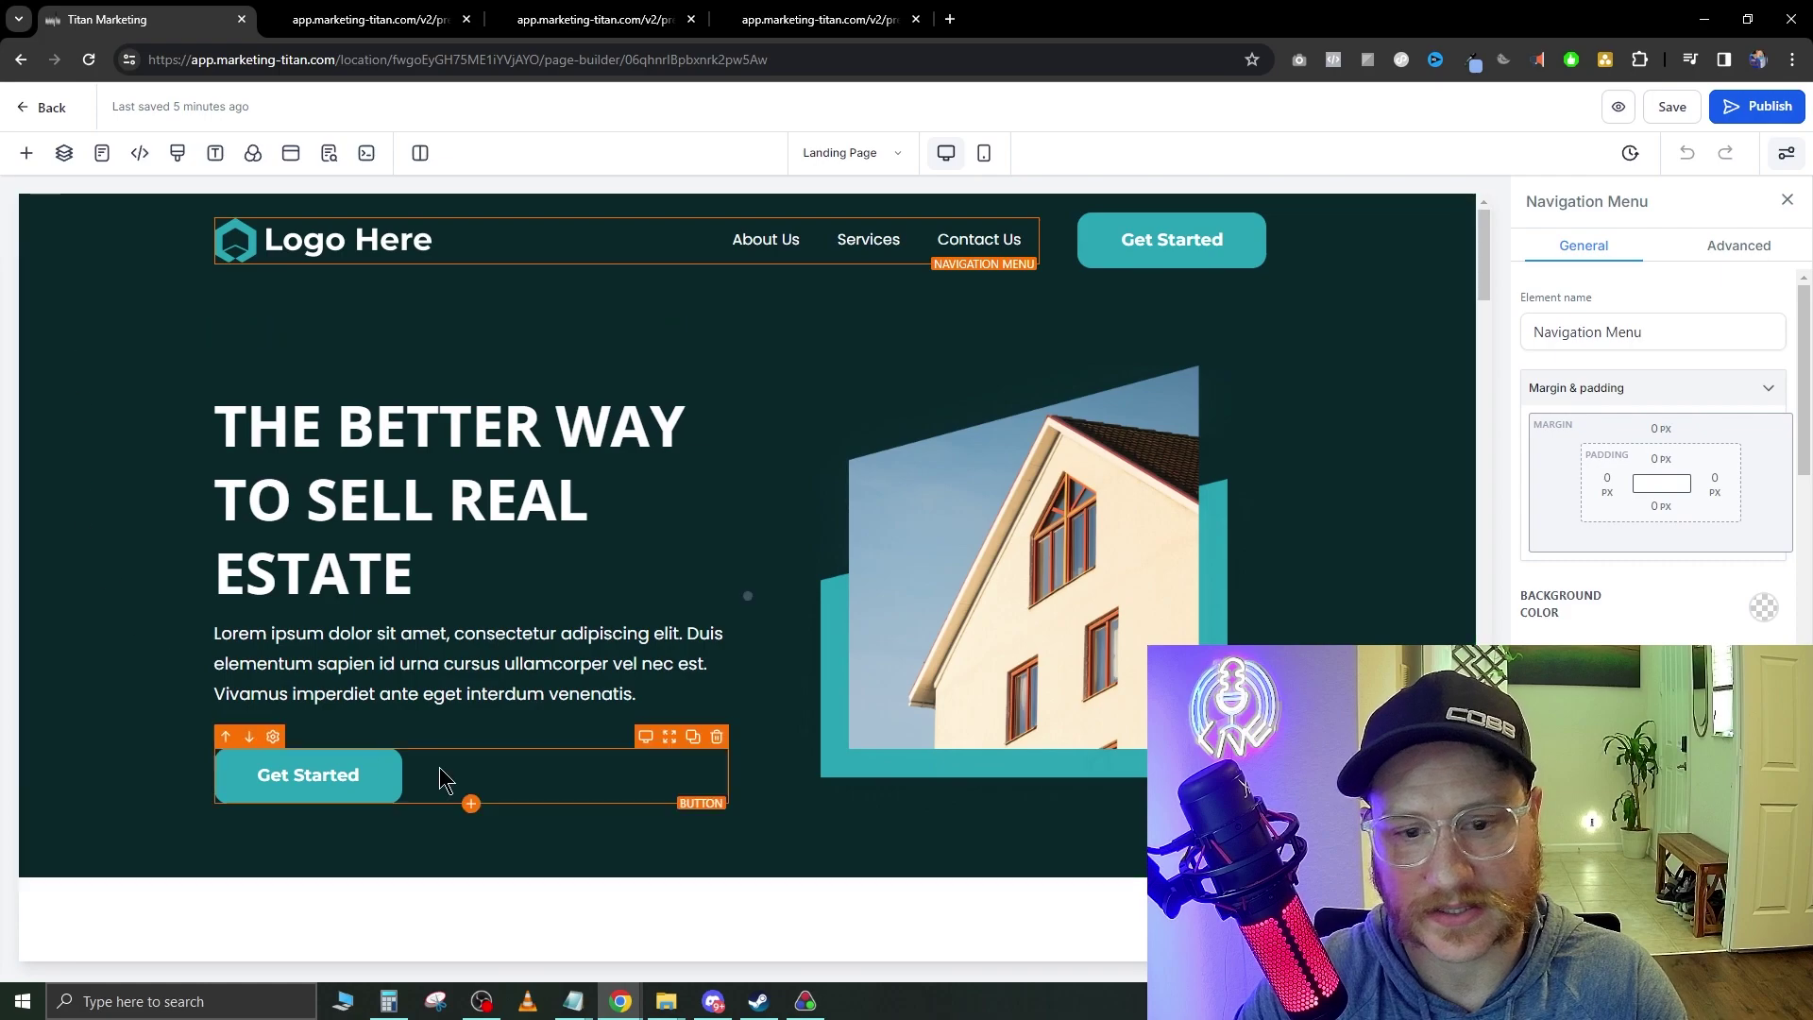
left_click(96, 304)
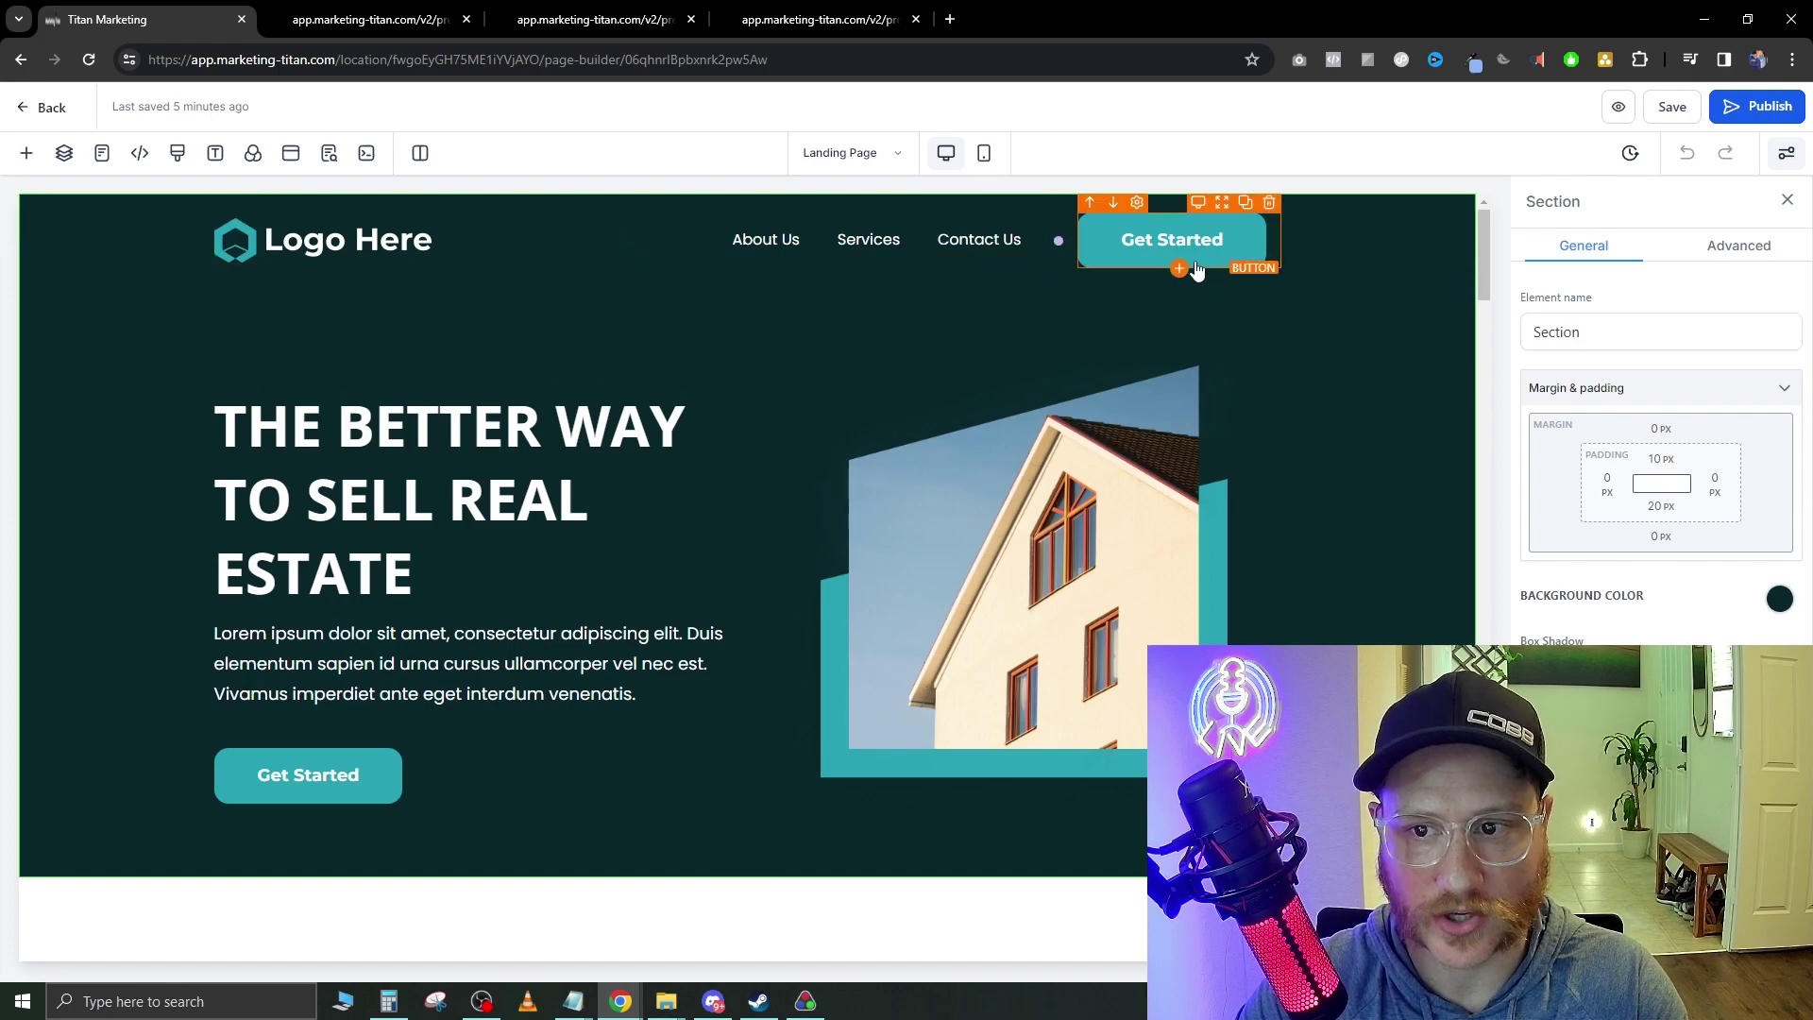
Add a full-width section between the cash offer comparison and the "We Help You to Skill Up" section.
scroll(1018, 534, "down", 1)
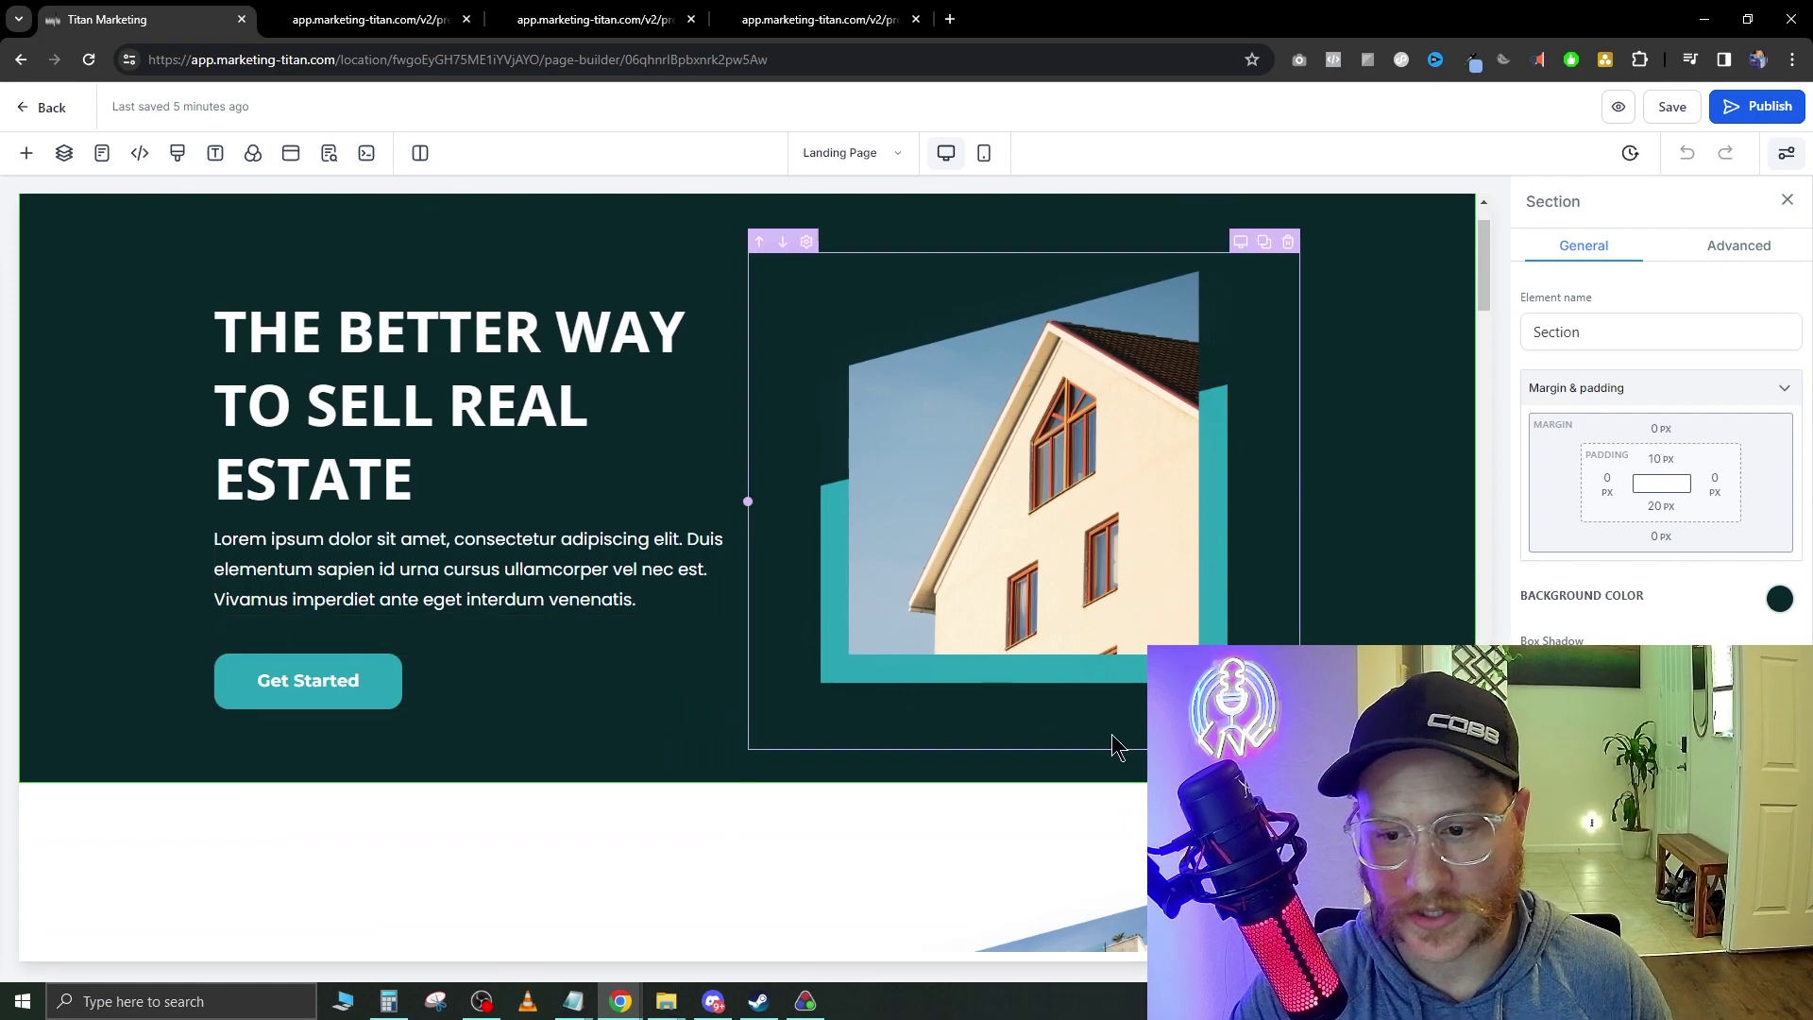
scroll(749, 781, "down", 7)
scroll(760, 638, "down", 17)
scroll(753, 623, "up", 3)
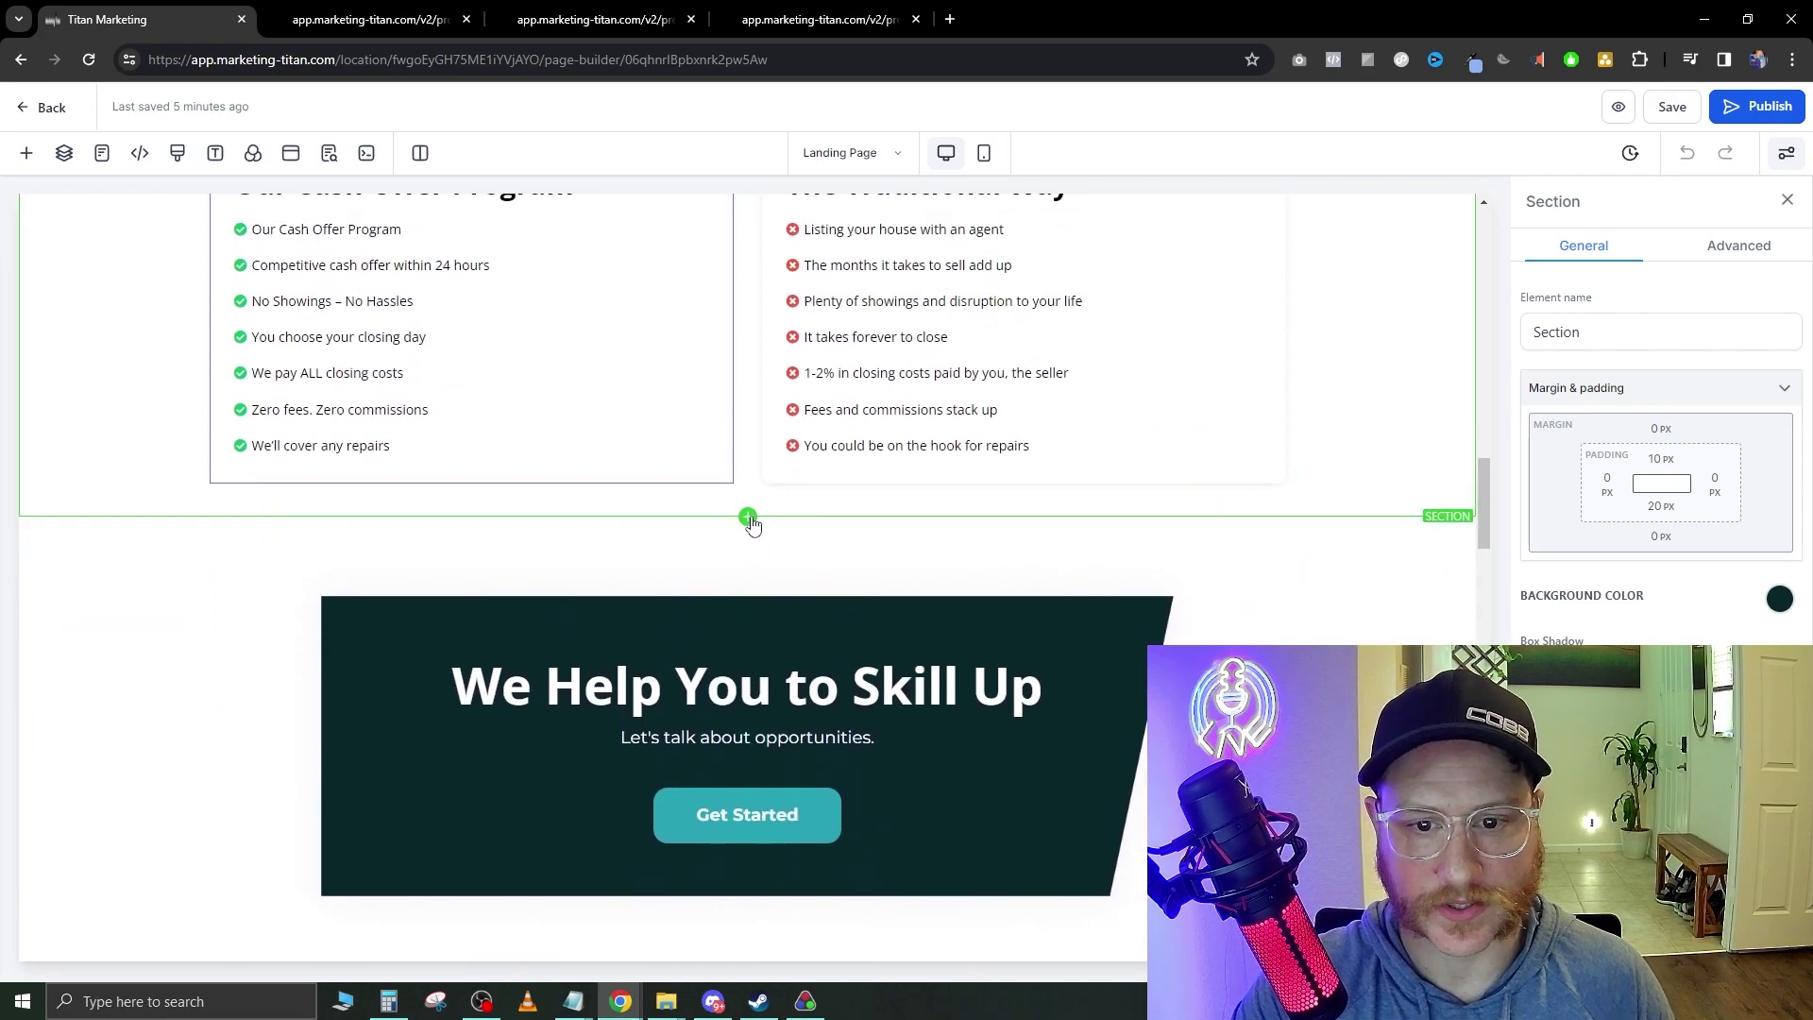
left_click(747, 519)
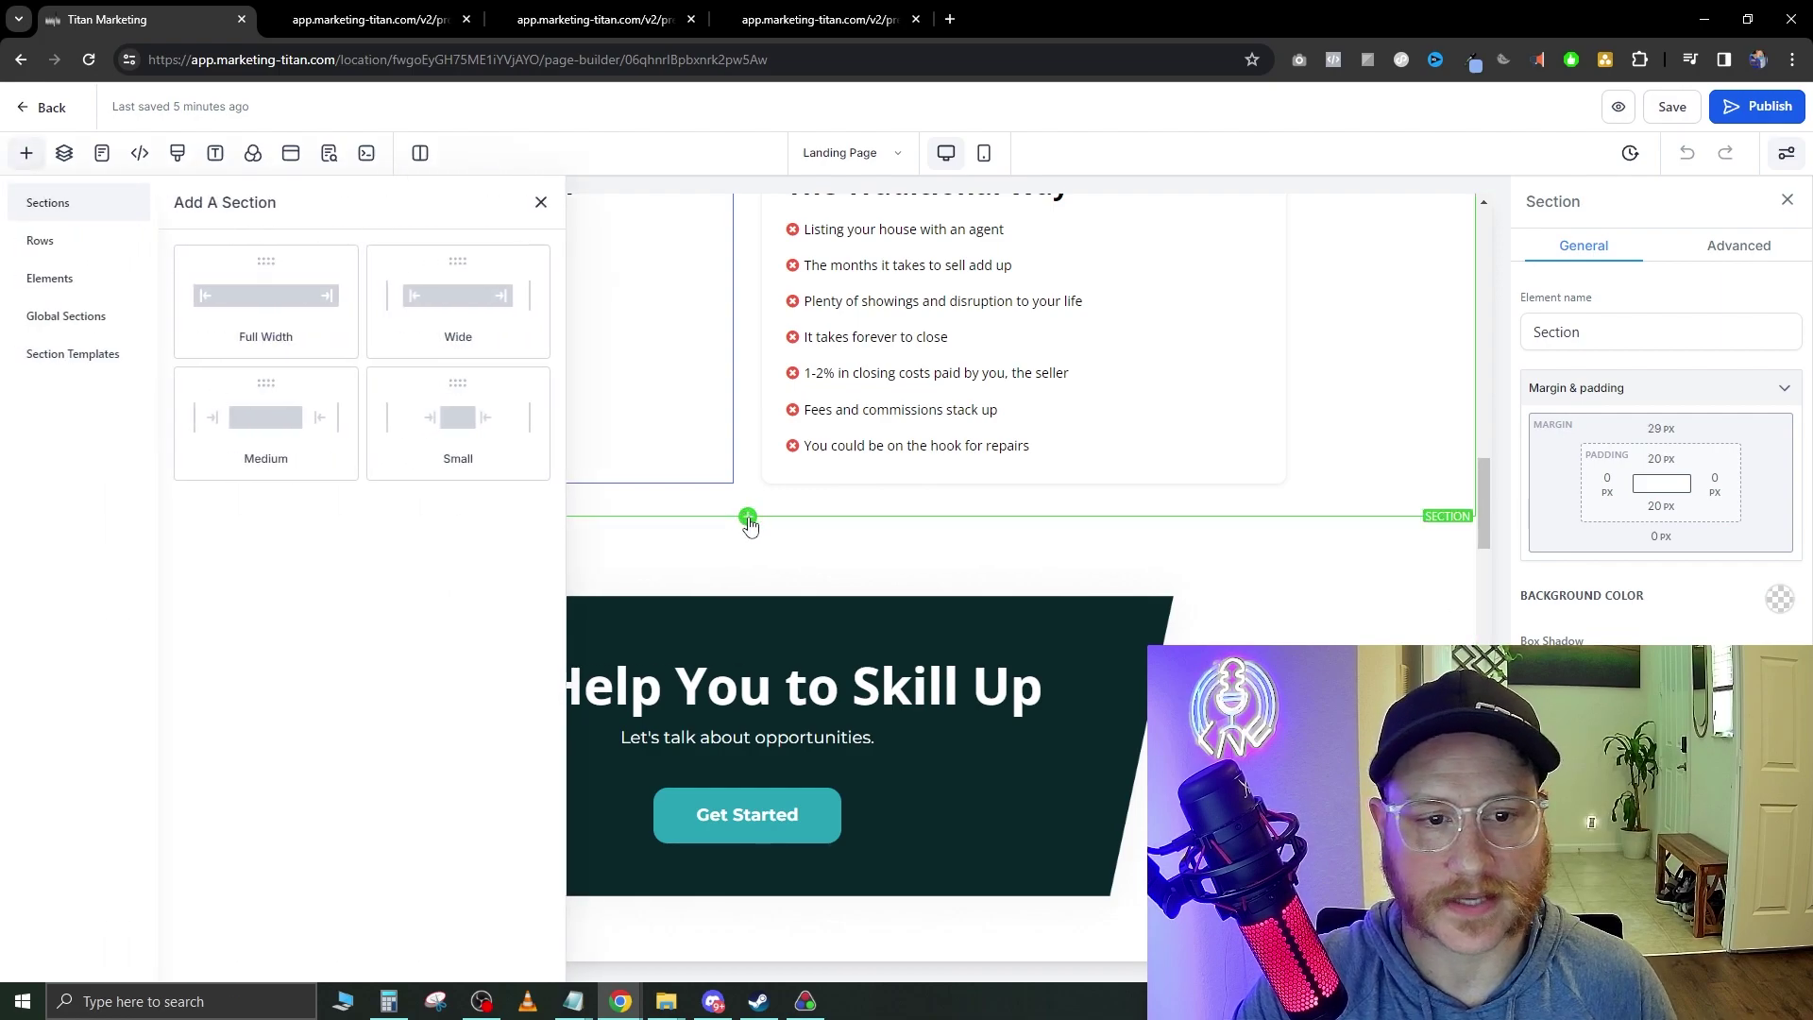
left_click(291, 306)
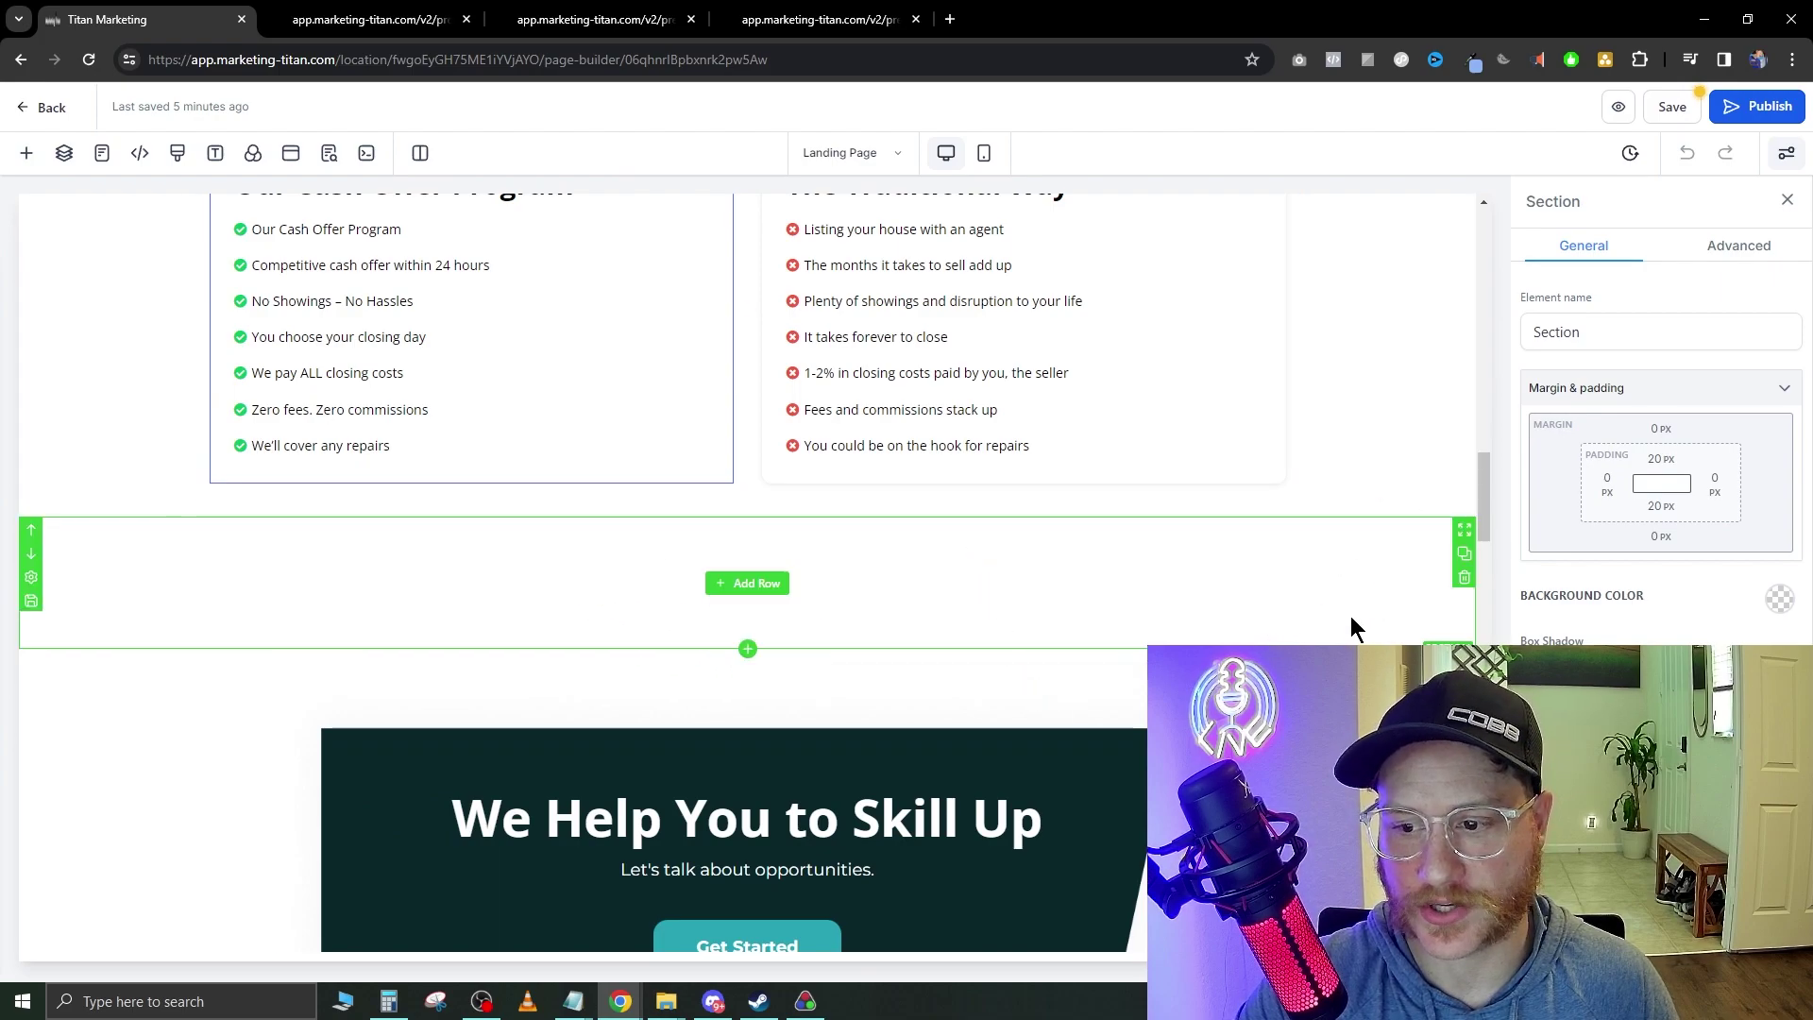
Open the row layout choices for the new empty section.
left_click(753, 585)
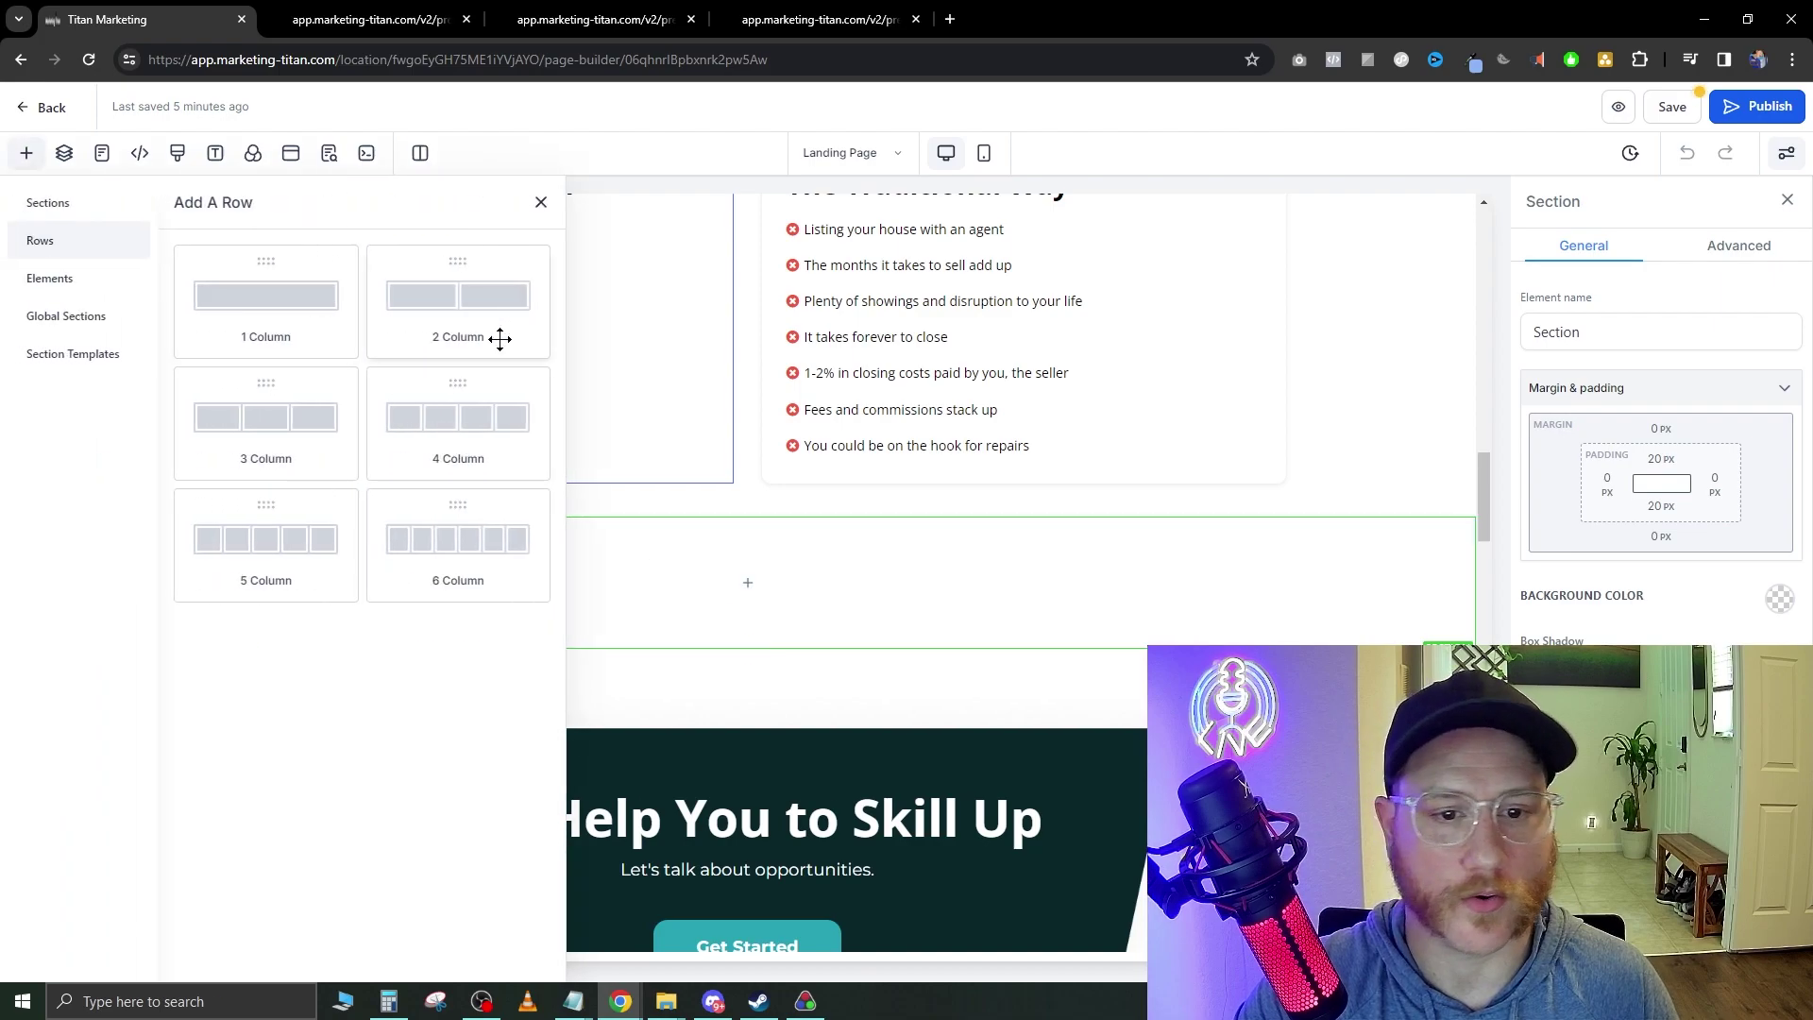